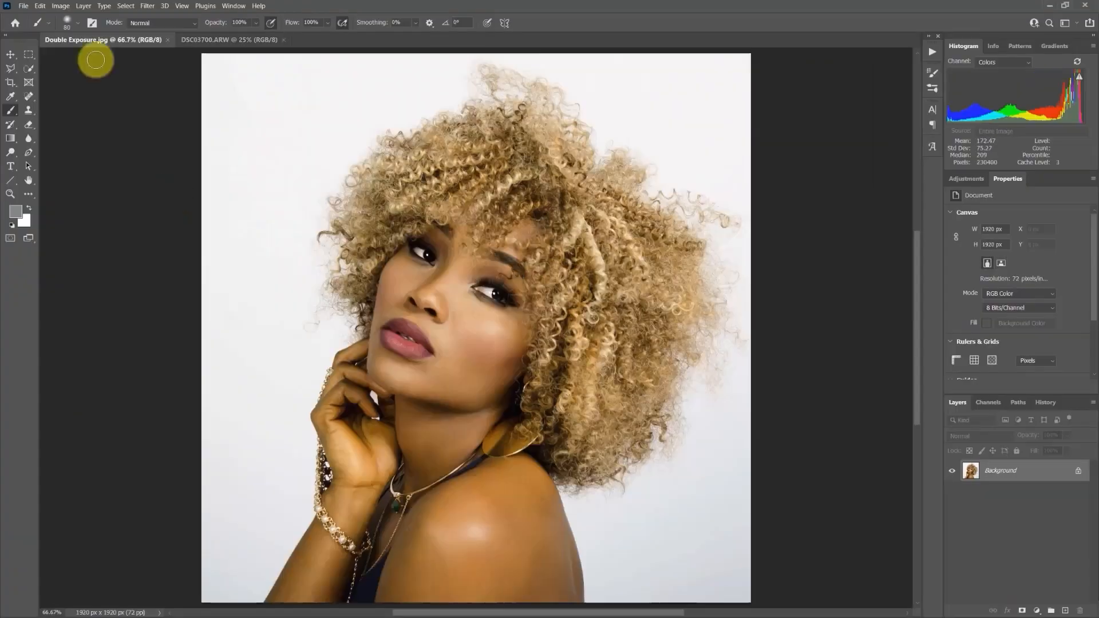
- Resize the portrait to 3000 × 3000 px at 300 ppi and paste the entire DSC03700.ARW image onto it as a new layer
key(ctrl+alt+i)
key(ctrl+0)
click(245, 40)
key(ctrl+a)
key(ctrl+c)
click(137, 40)
key(ctrl+v)
- Scale down the pasted cracked-ground layer and position it over the whole portrait canvas
key(ctrl+t)
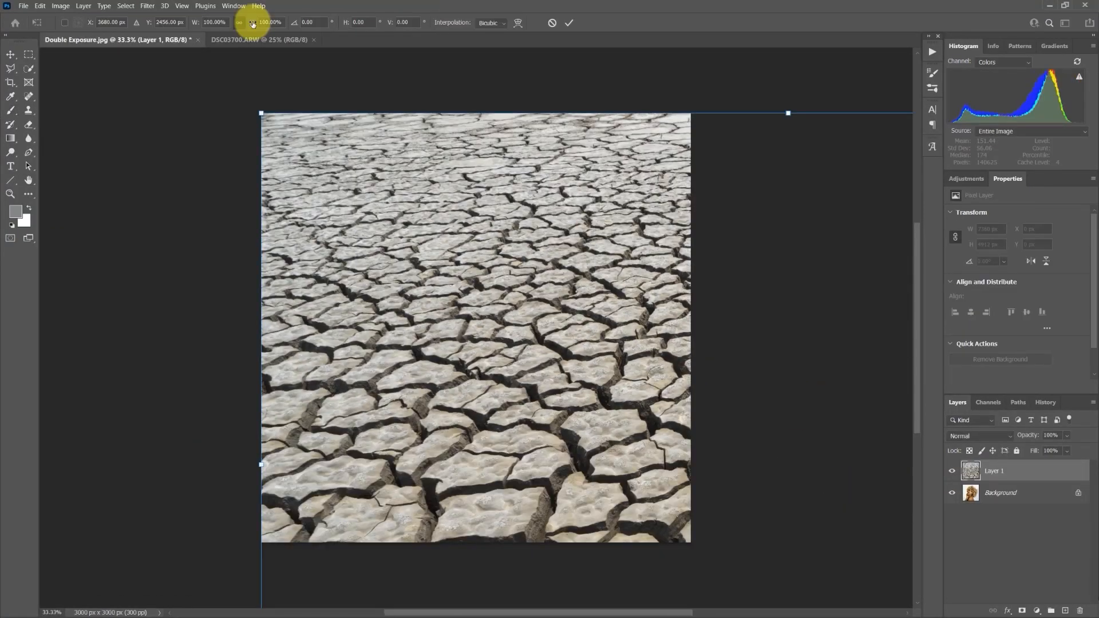
drag(254, 23, 172, 25)
drag(883, 482, 481, 189)
drag(535, 270, 970, 562)
drag(650, 403, 531, 422)
key(Return)
- Hide the cracked-ground layer and select the woman on the Background layer with Select Subject
click(953, 471)
click(1001, 493)
click(28, 68)
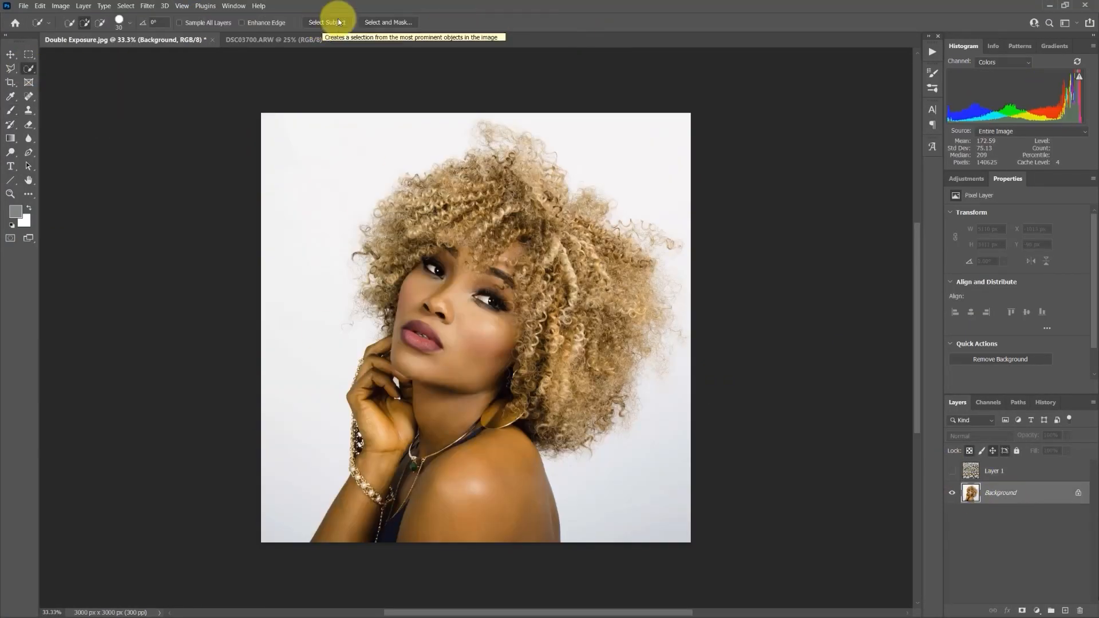
click(338, 22)
- Raise the selection's edge contrast in Select and Mask and output the cut-out woman to a new layer
click(388, 22)
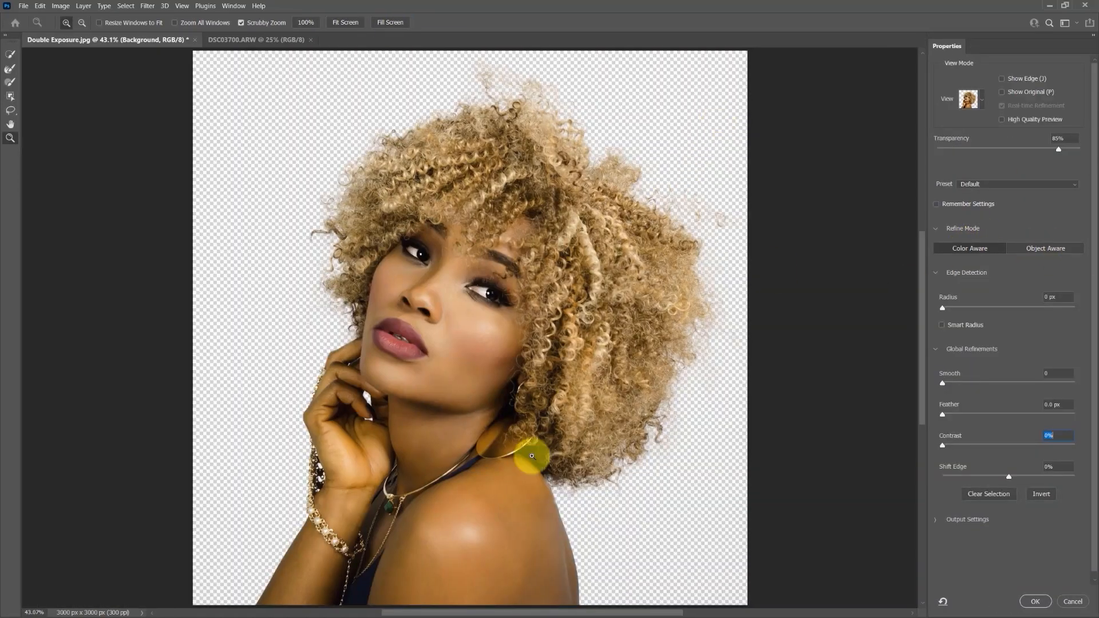
drag(943, 445, 968, 445)
click(966, 519)
click(1035, 601)
- Restore the layers' visibility, duplicate the cut-out layer and move the copy above the cracked-ground layer
click(952, 514)
click(953, 471)
key(ctrl+j)
drag(996, 493, 997, 465)
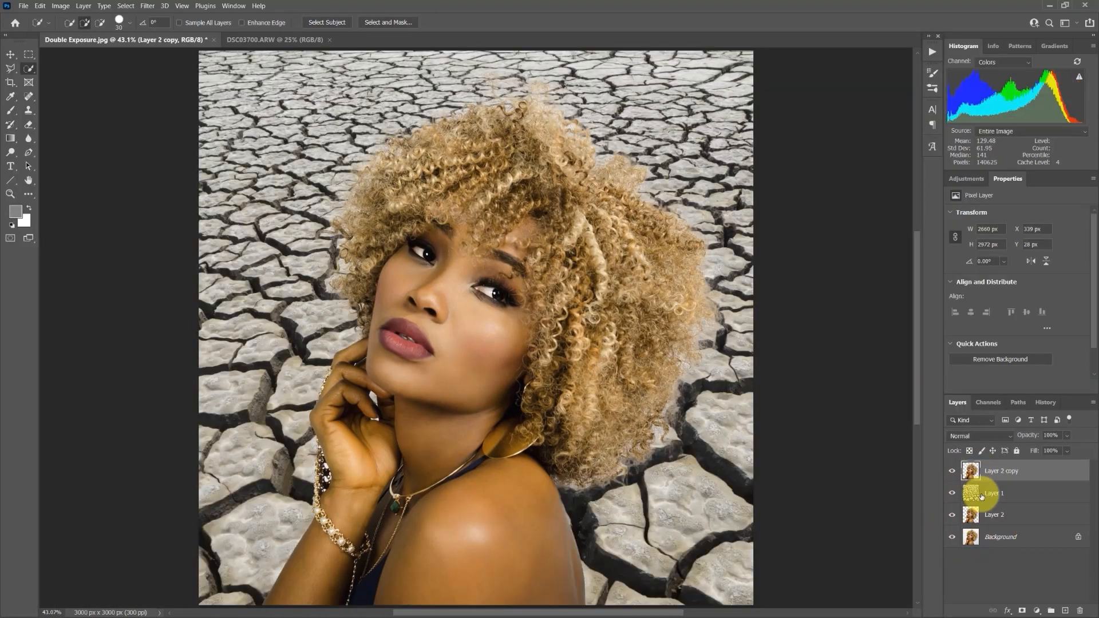
- Change the blend mode of the top cut-out copy and mask the cracked-ground layer to the woman's outline
click(981, 436)
click(985, 342)
ctrl+click(971, 471)
alt+click(952, 471)
alt+click(952, 471)
click(995, 493)
click(1022, 610)
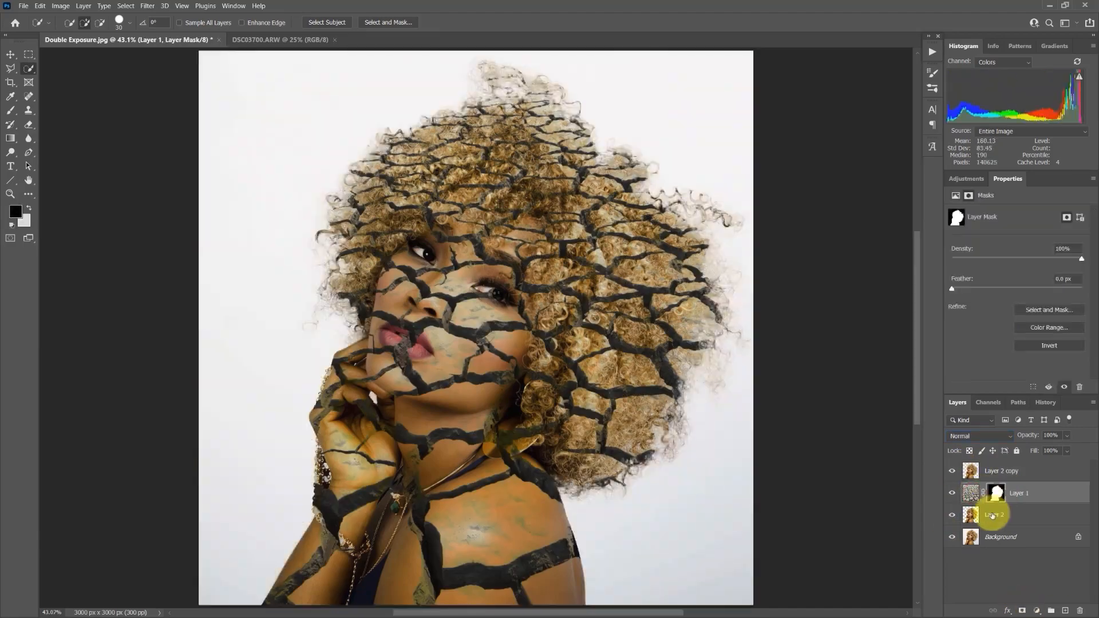
- Add a solid color fill layer in light gray #e4e4e4 directly above the Background layer
click(952, 537)
click(953, 537)
click(953, 537)
click(952, 537)
click(976, 537)
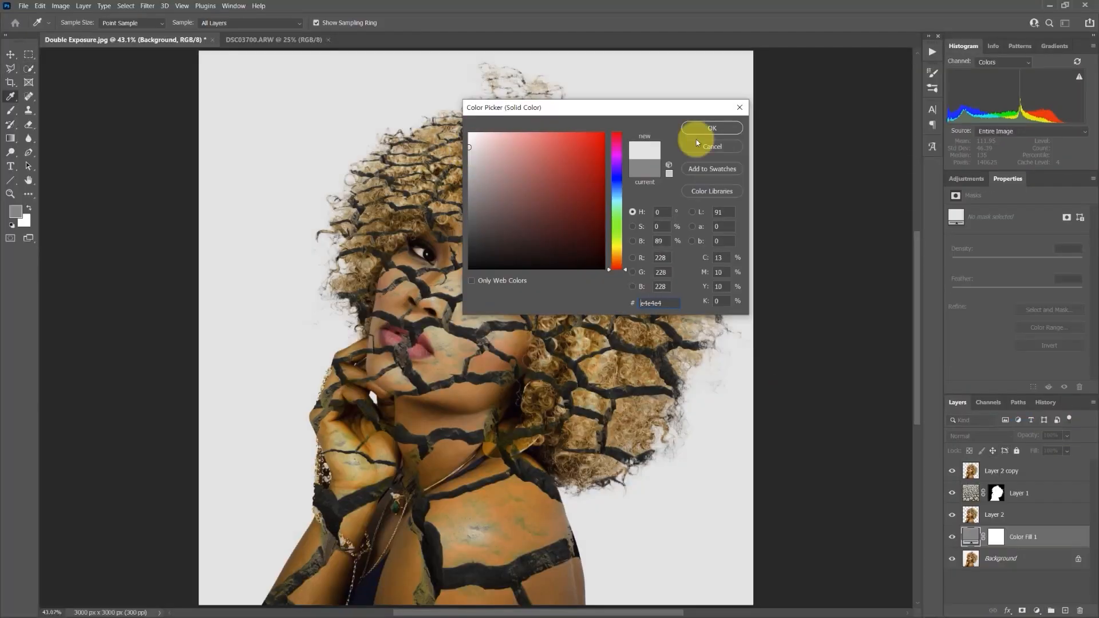
click(712, 128)
- Transform the cracked-ground image within its mask so the cracks fall differently across the woman
click(983, 493)
key(ctrl+t)
key(ctrl+0)
mouse_move(518, 304)
mouse_down()
mouse_move(518, 324)
mouse_move(539, 307)
mouse_up()
key(Return)
key(ctrl+0)
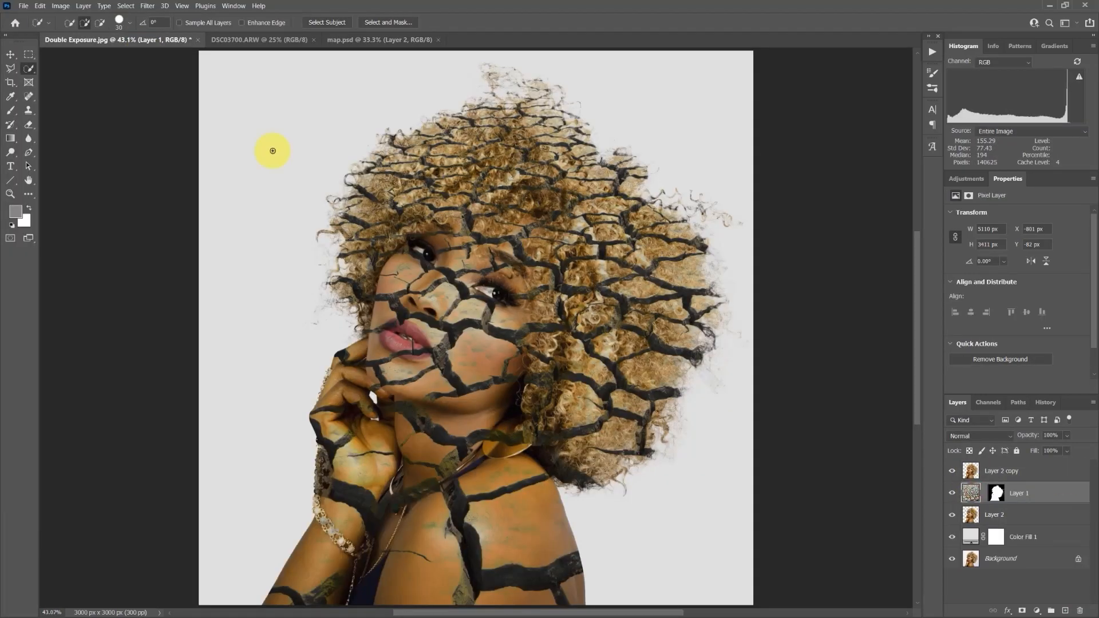
- Add a Black & White adjustment layer with the Default preset above all layers and select its mask
key(ctrl+shift+z)
click(1066, 435)
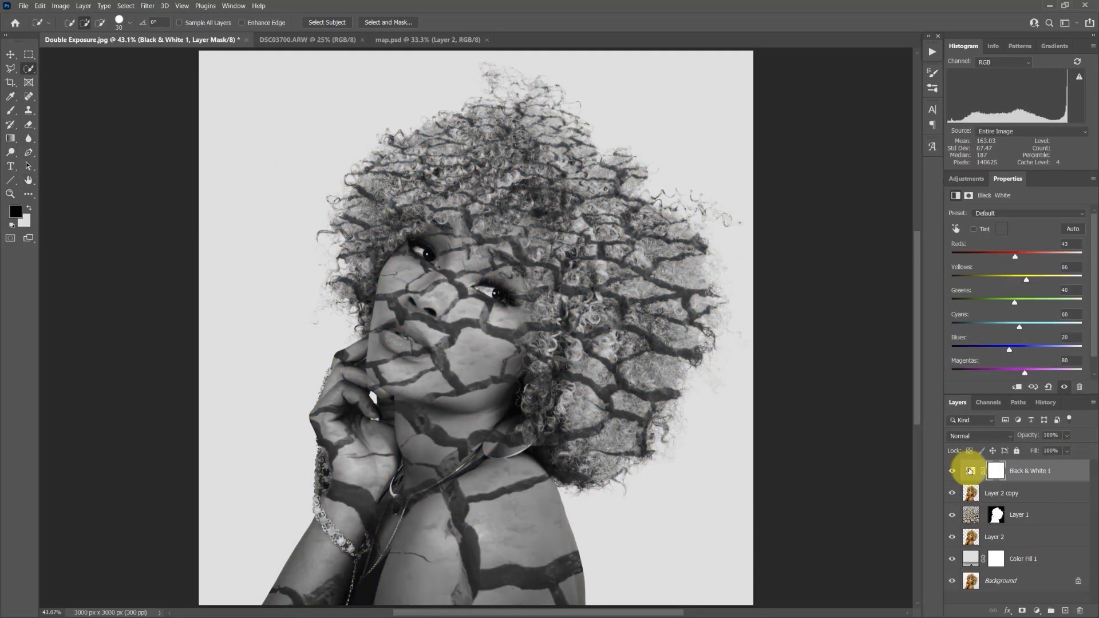
click(997, 470)
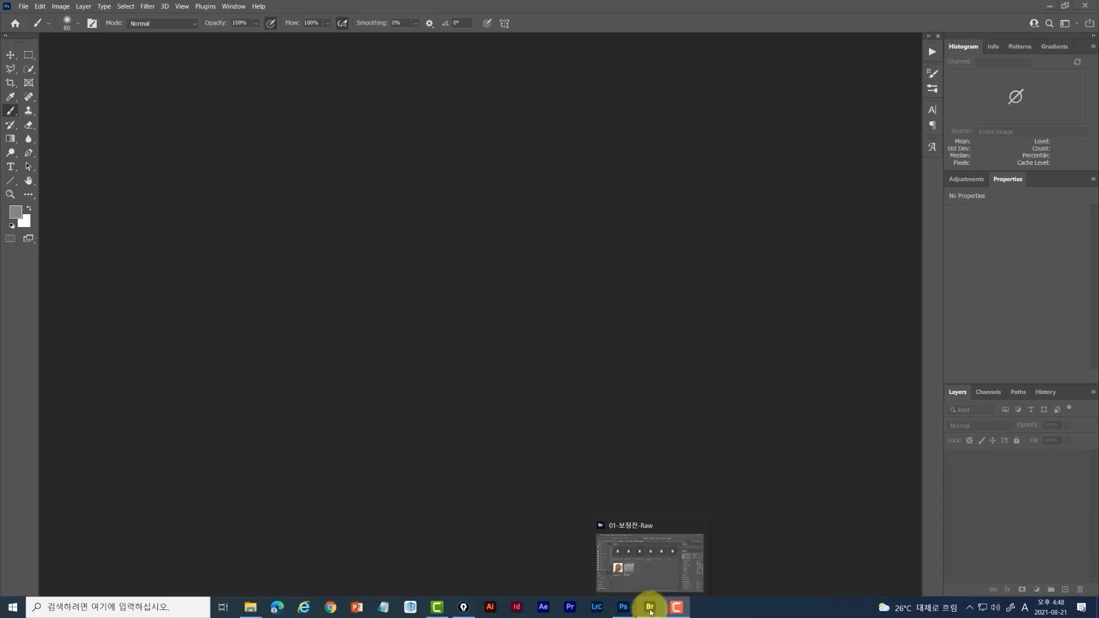
- Switch to Bridge and select the Double Exposure.jpg portrait in the 01-보정전-Raw folder
click(651, 613)
click(228, 343)
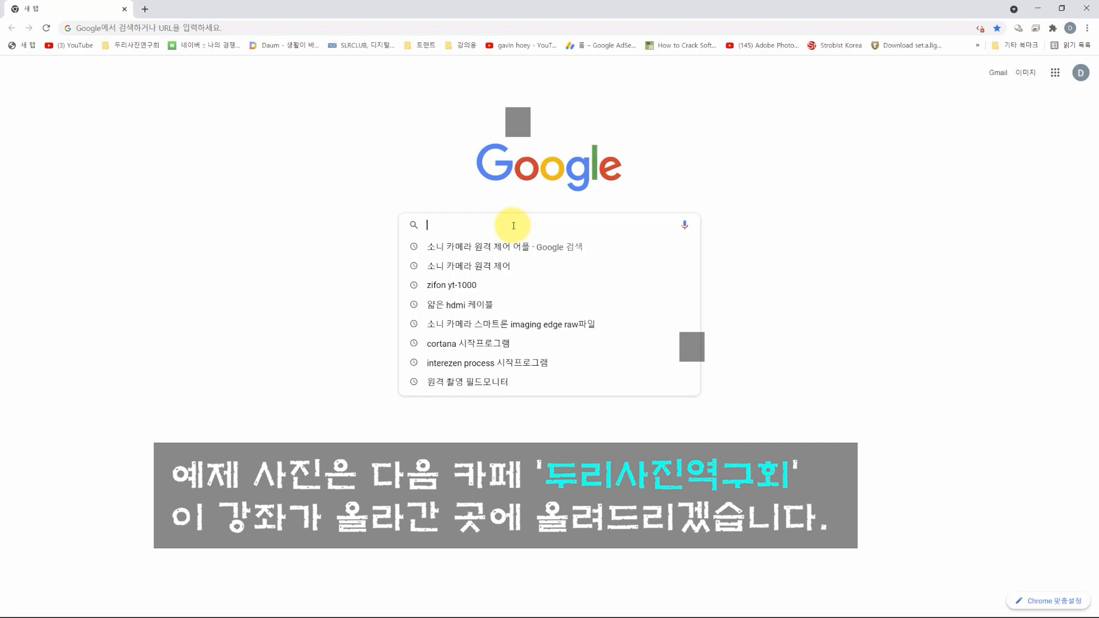
- Search Google for "portrait photo" in the browser and browse the image results for sample portraits
text(portrait photo)
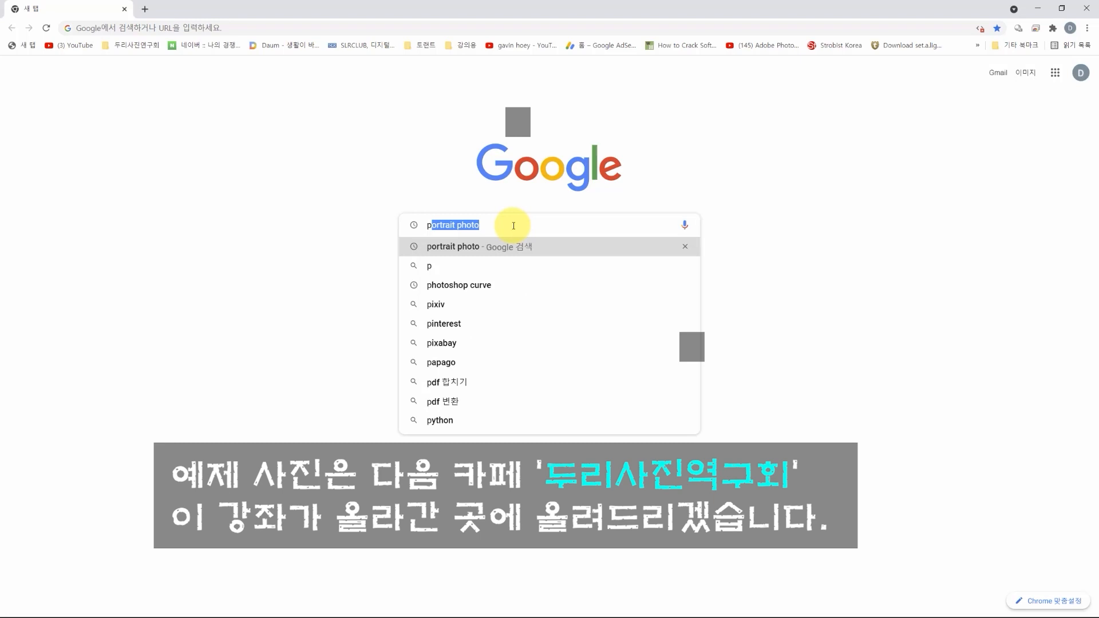
click(513, 225)
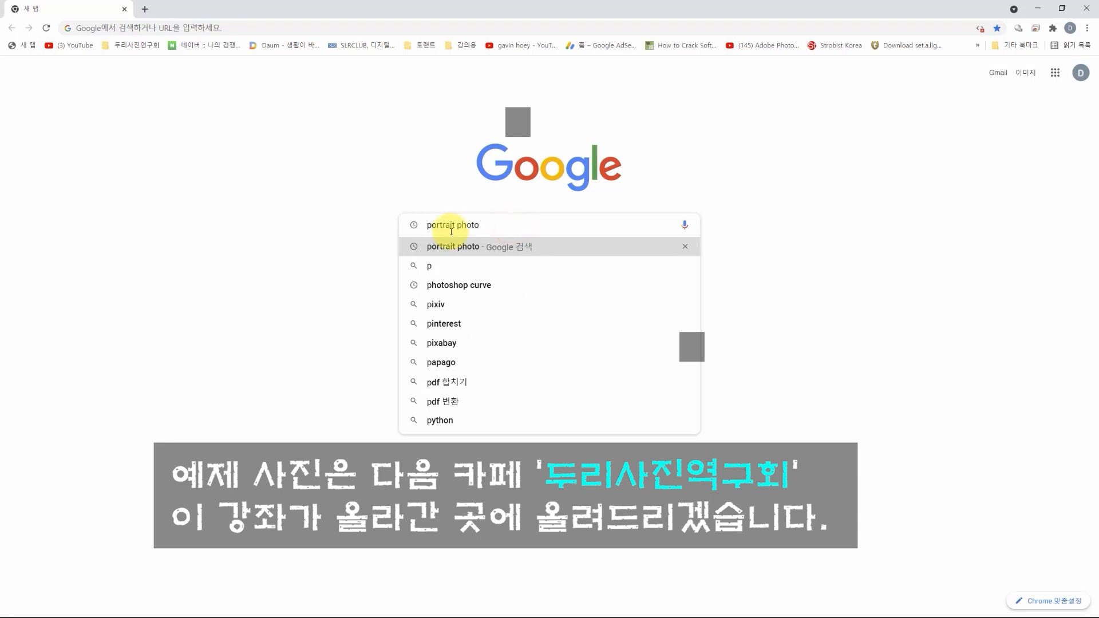
key(Return)
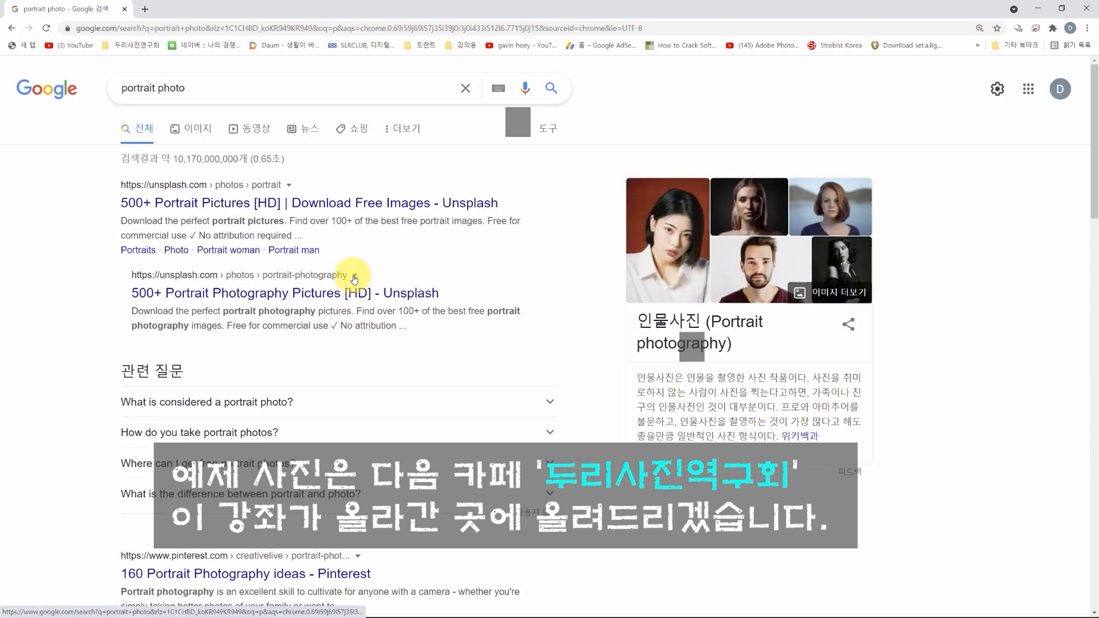
click(199, 128)
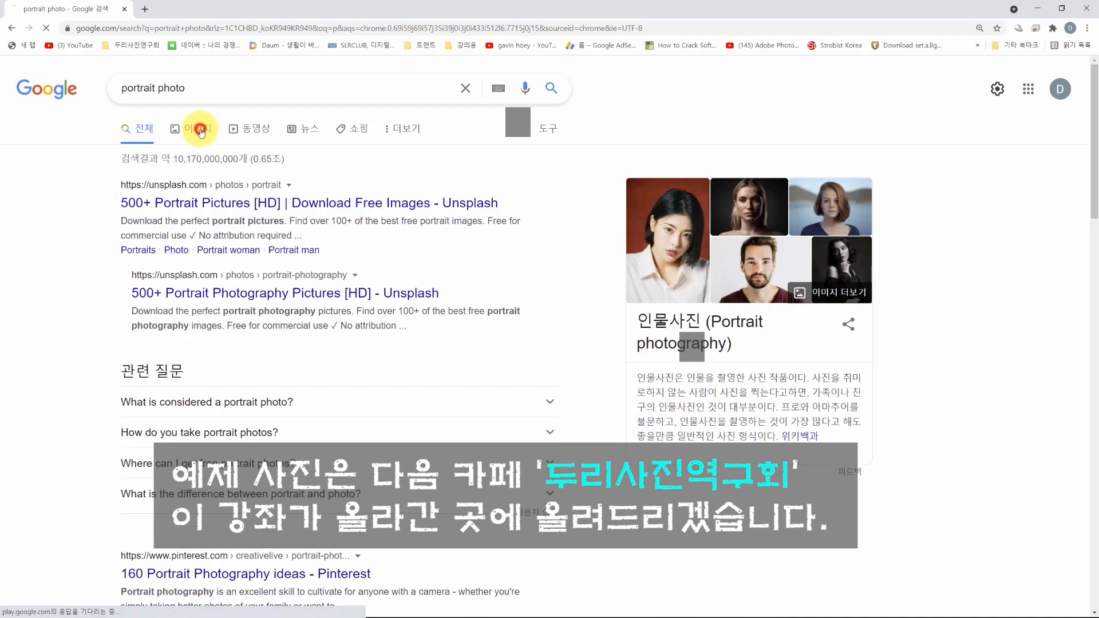
scroll(779, 389, down, 8)
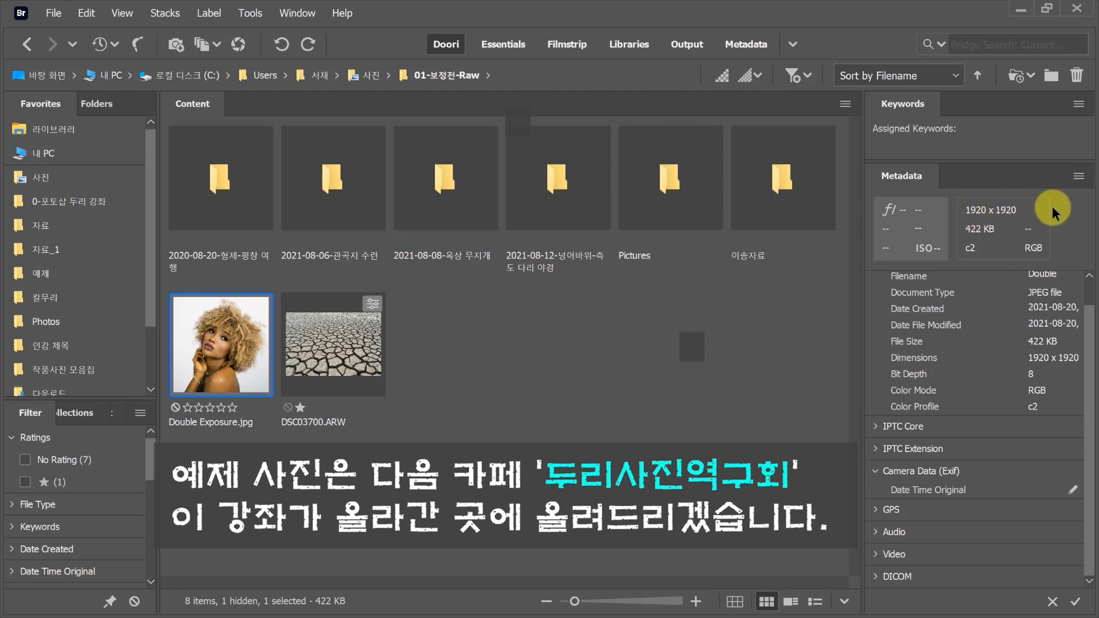
- Preview the cracked-ground photo DSC03700.ARW full screen in Bridge and close the preview
click(337, 342)
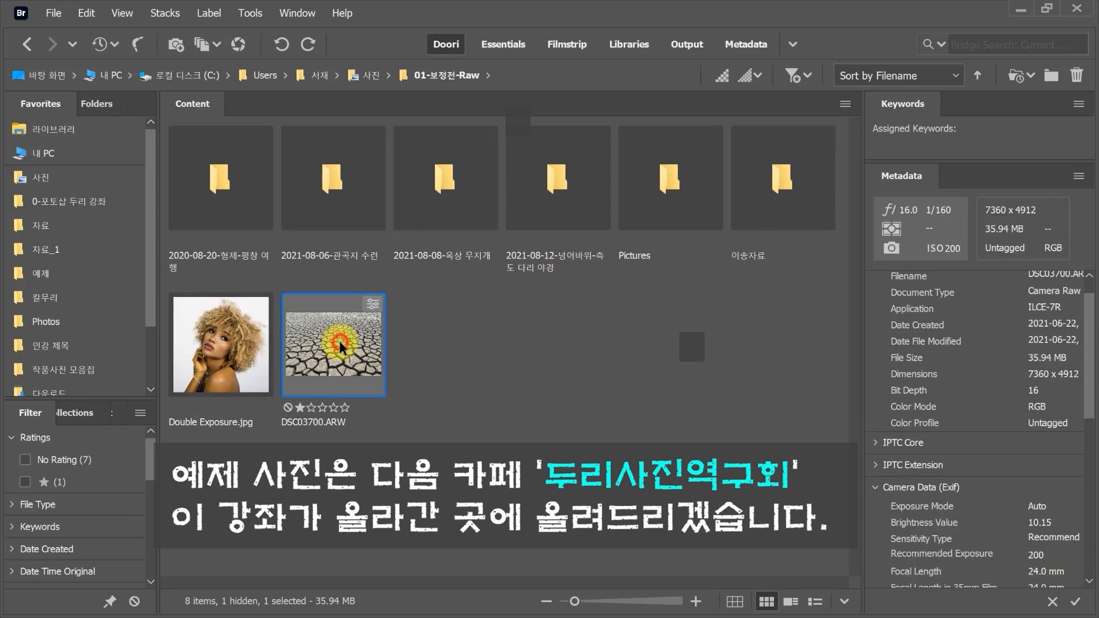
key(space)
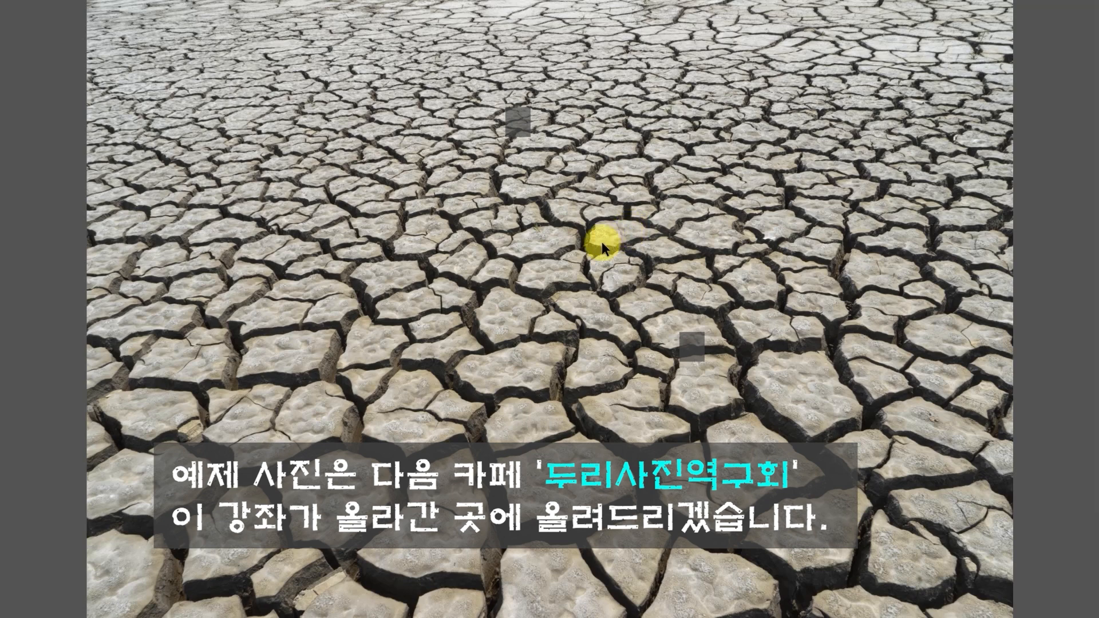
key(Escape)
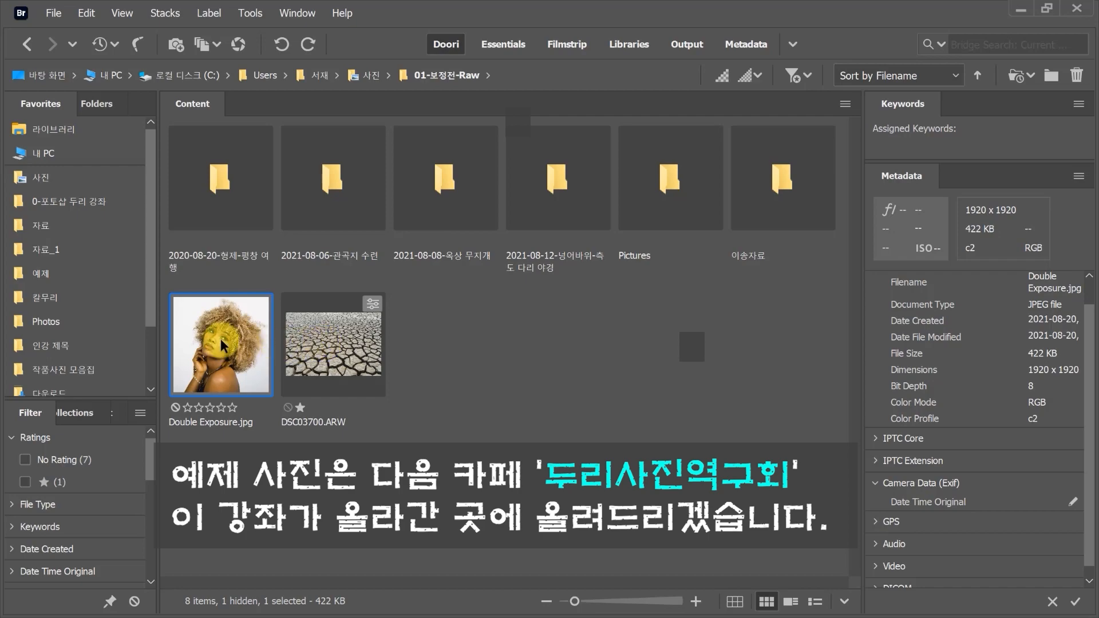
- Open Double Exposure.jpg in Photoshop, and open DSC03700.ARW there through Camera Raw without adjusting it
double_click(221, 339)
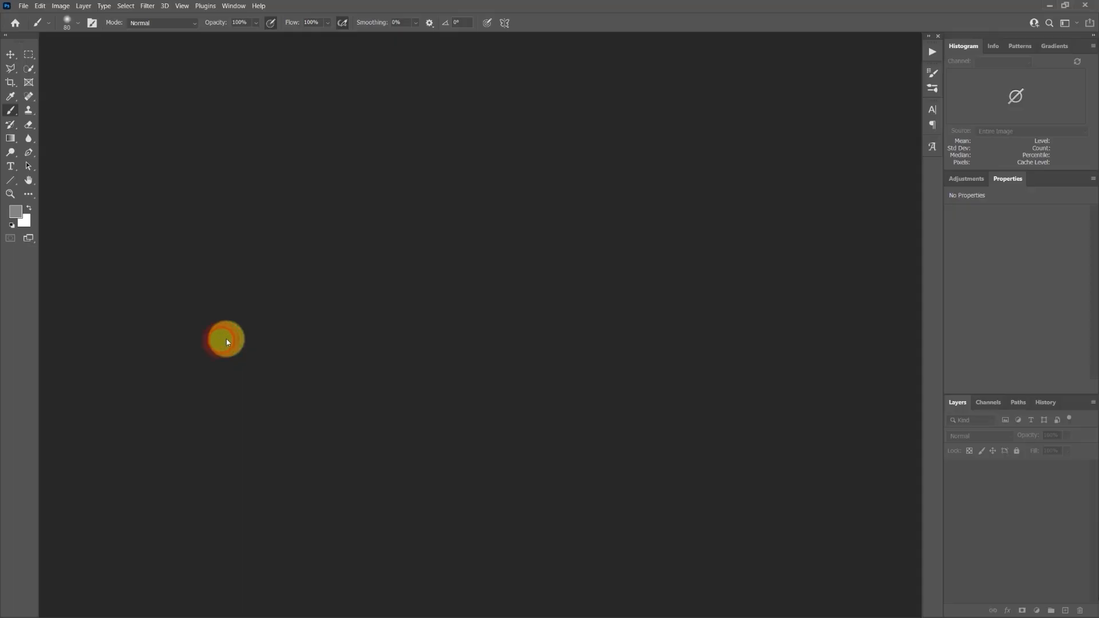
key(alt+Tab)
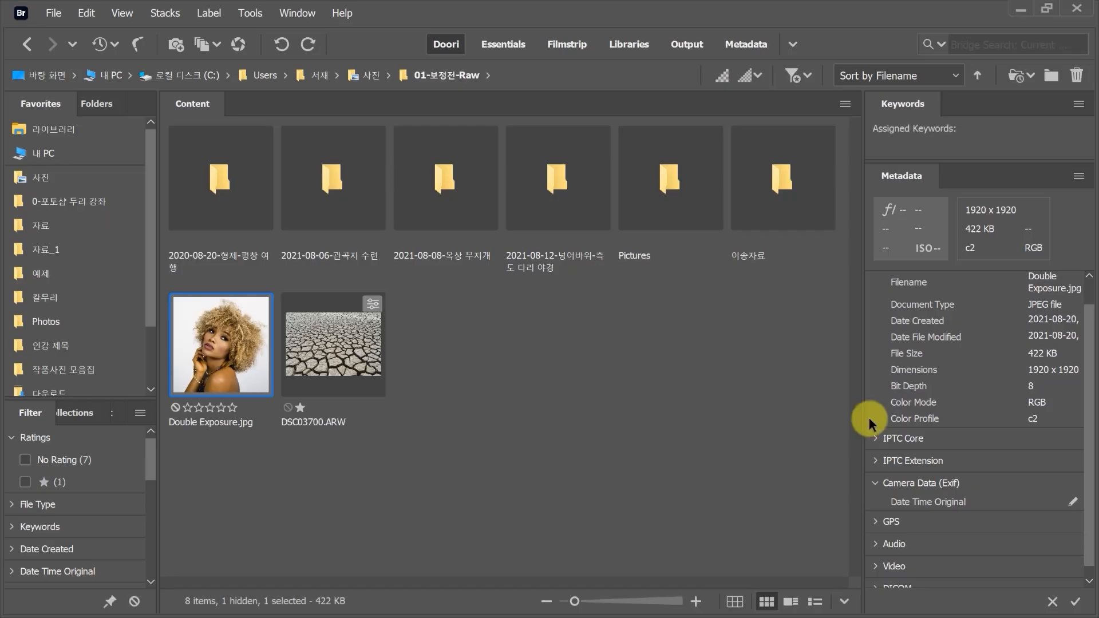
click(325, 336)
key(alt+Tab)
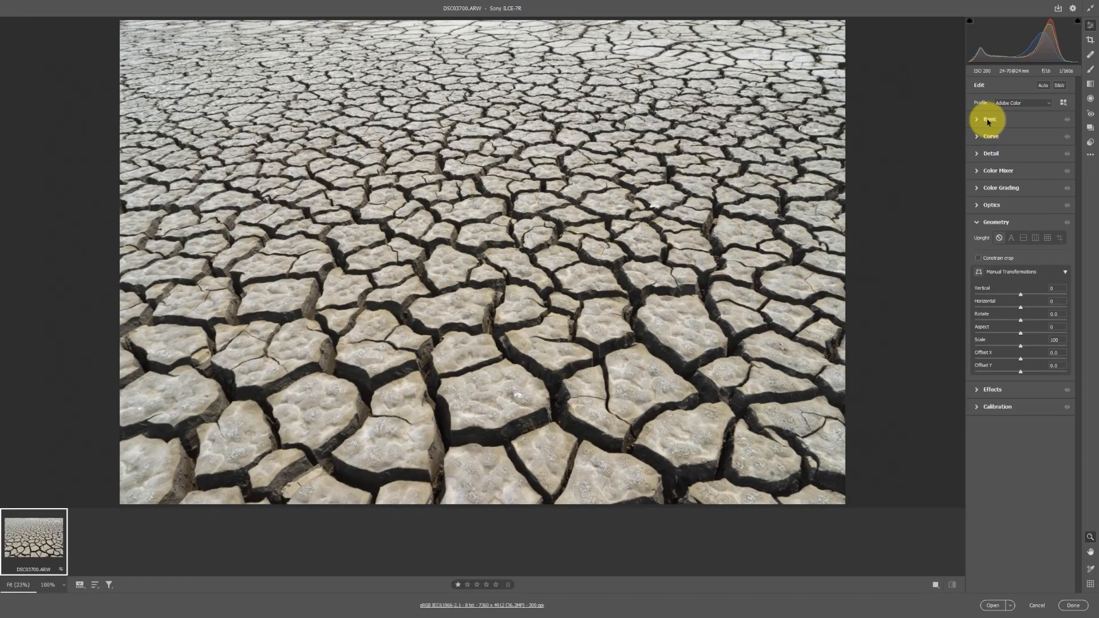
click(975, 119)
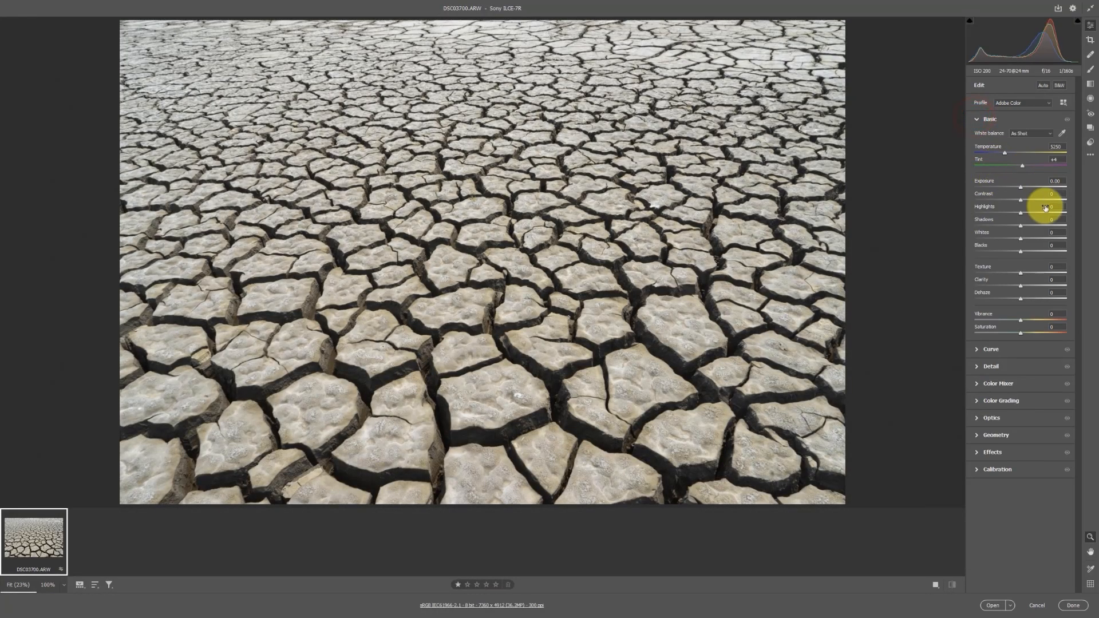
click(993, 606)
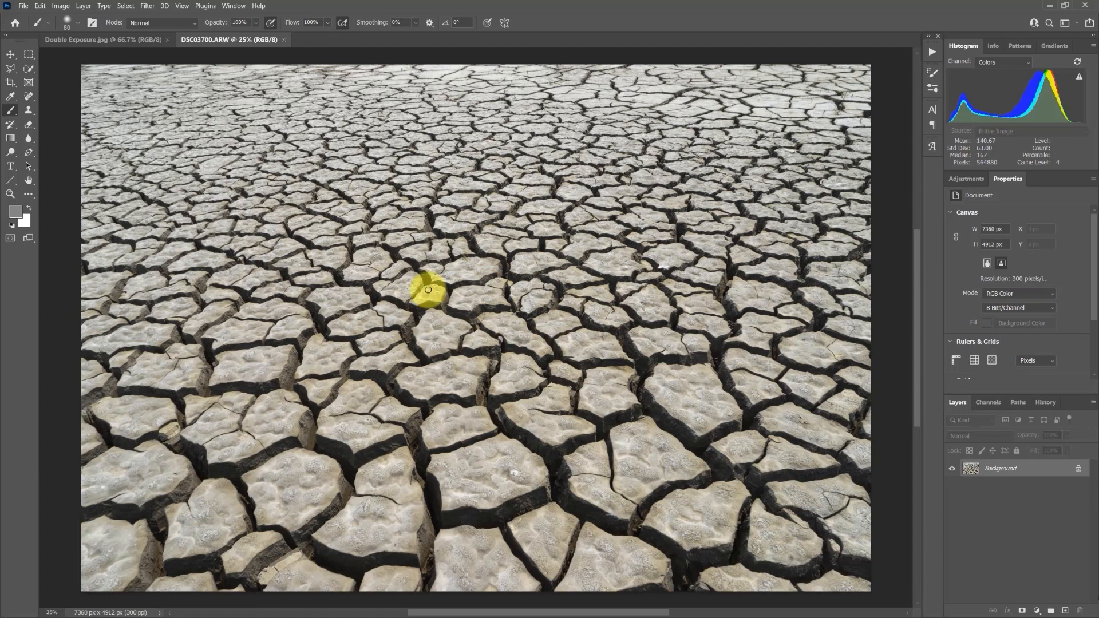
- Resize the Double Exposure.jpg portrait to 3000 × 3000 px at 300 pixels/inch
key(ctrl+Tab)
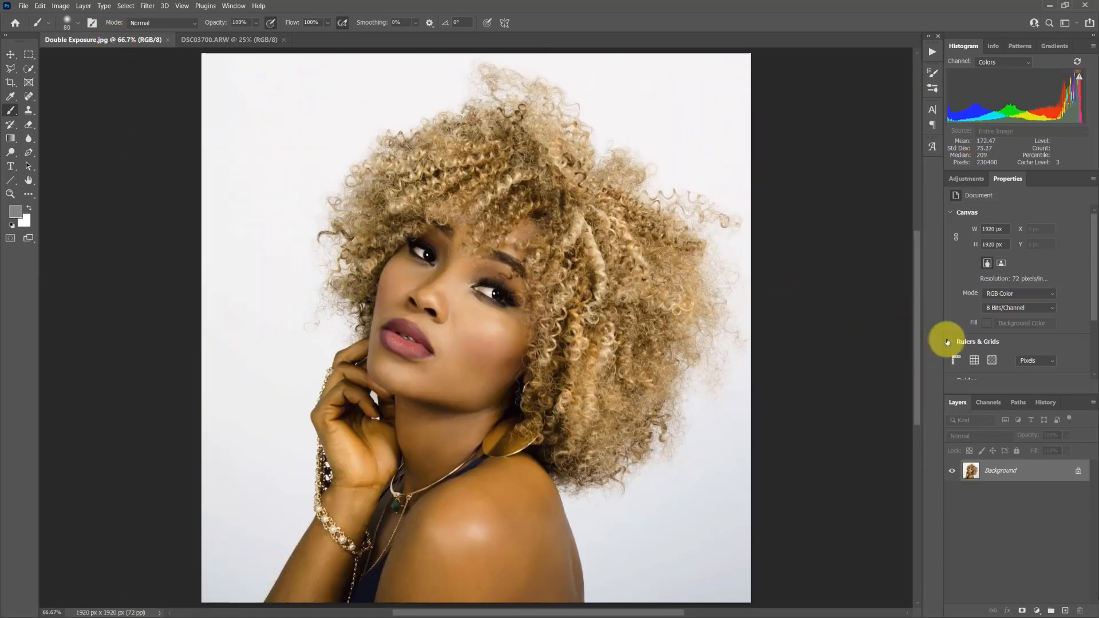
key(ctrl+alt+i)
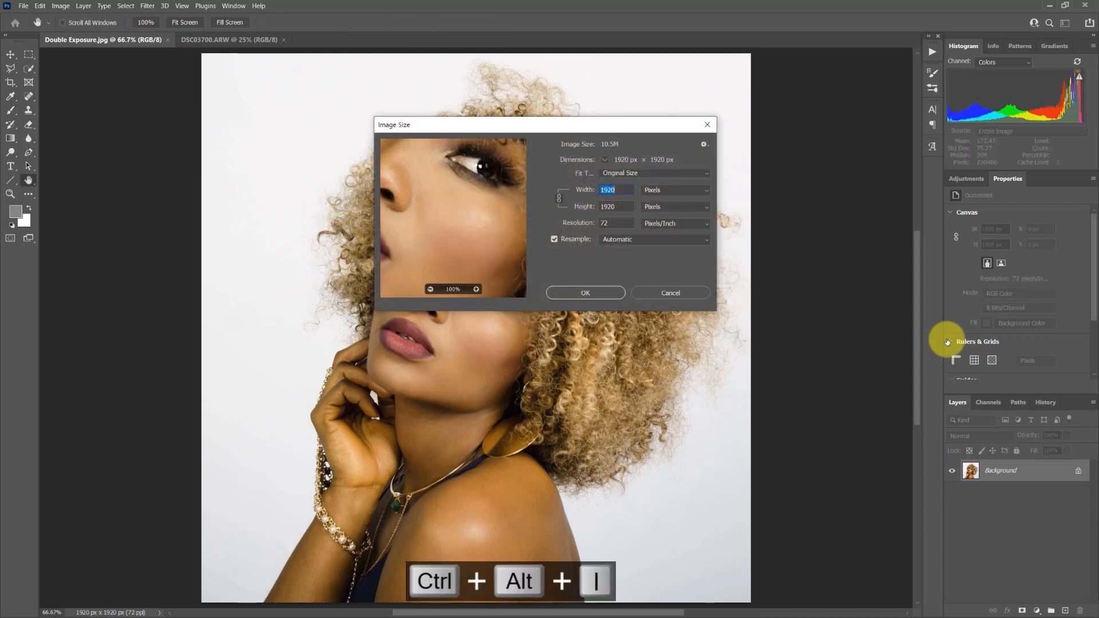
double_click(607, 191)
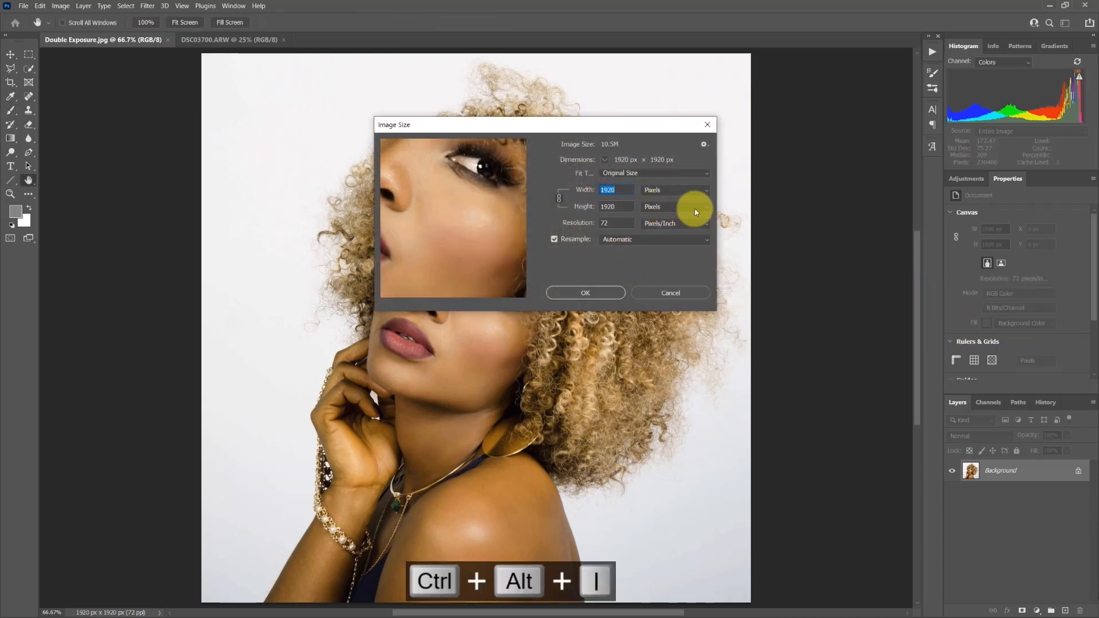
double_click(612, 224)
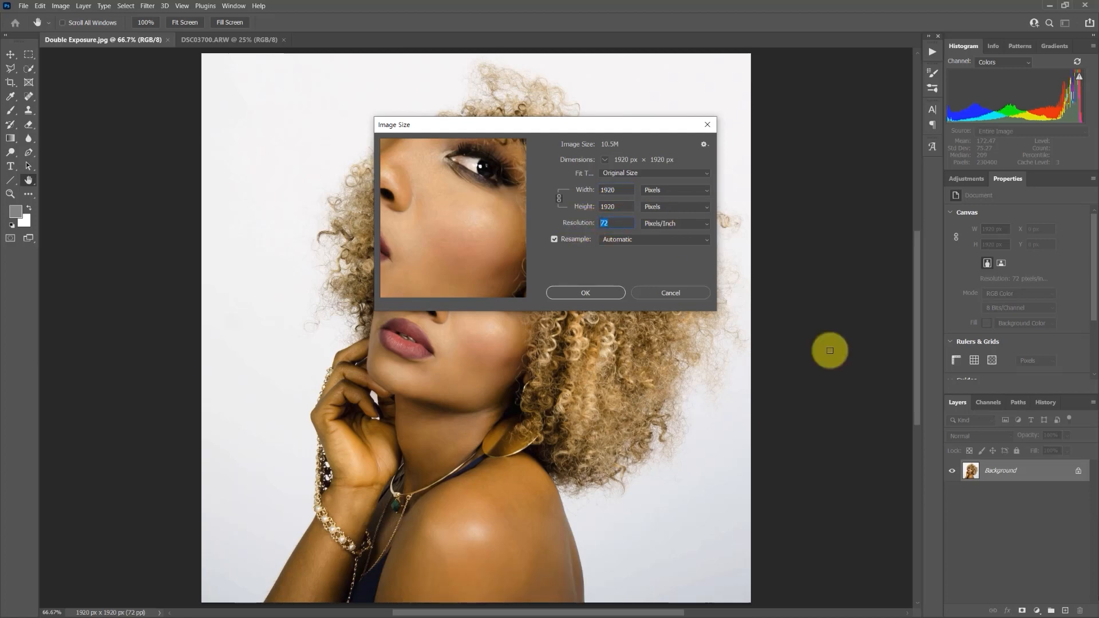
text(300)
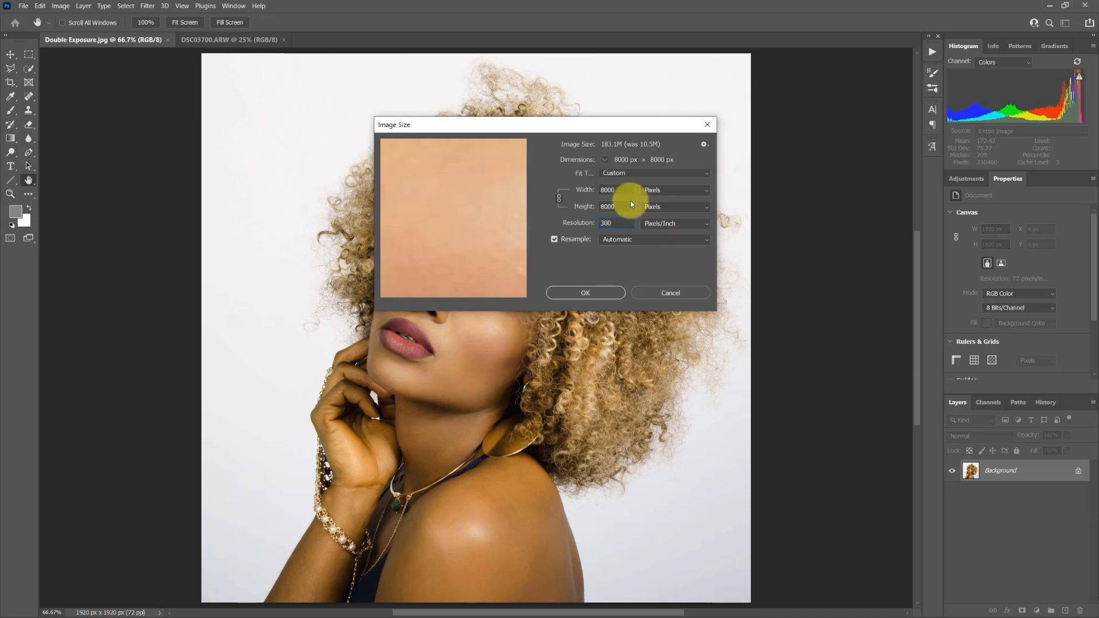
double_click(618, 191)
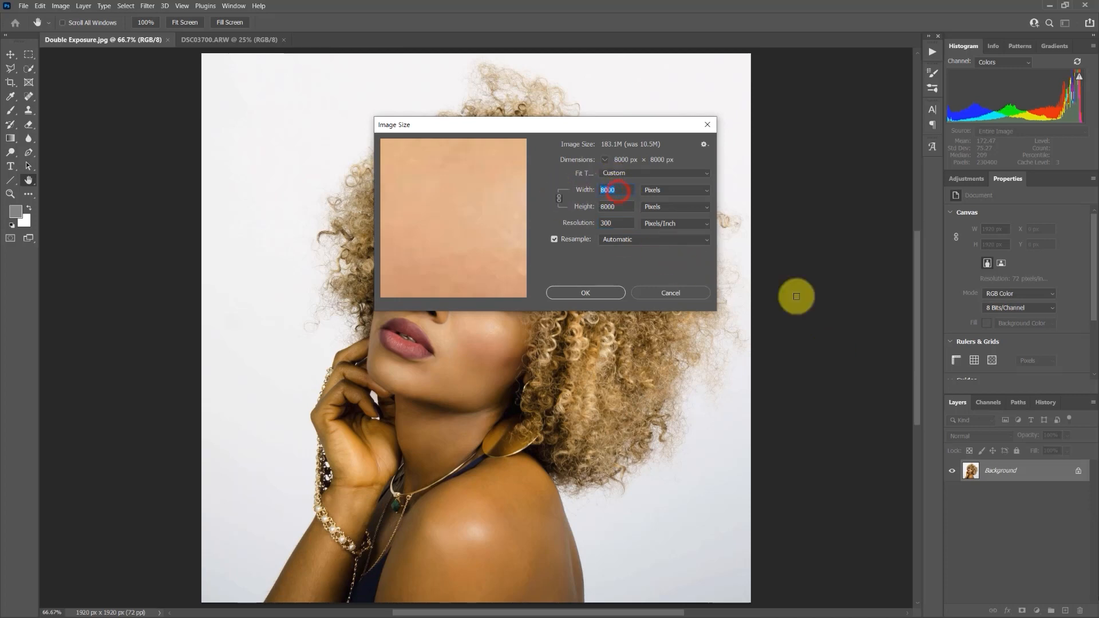
text(3000)
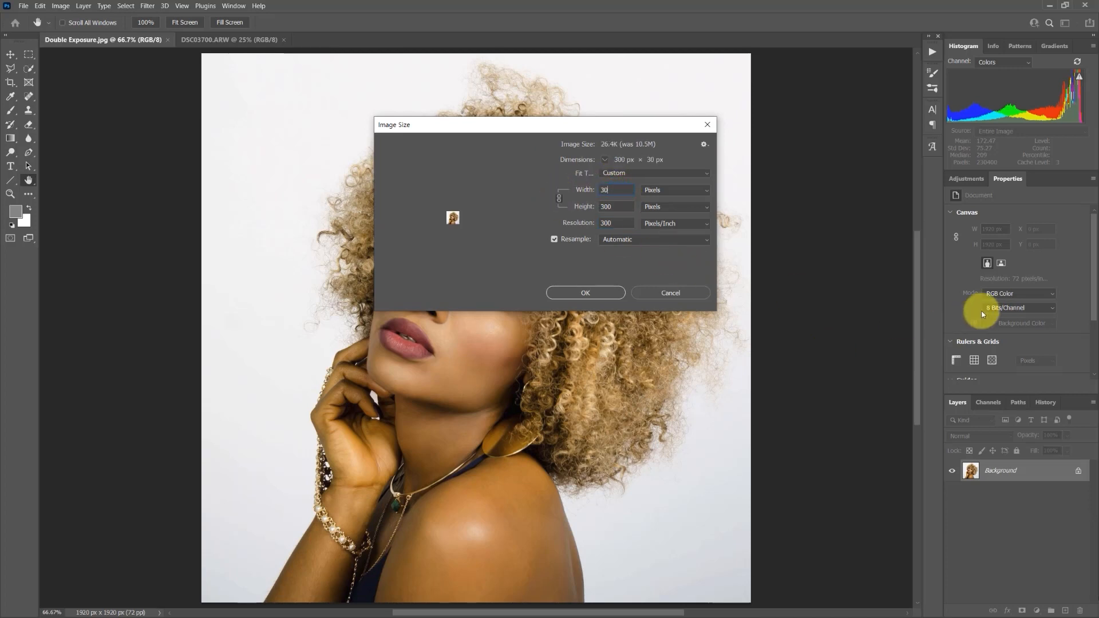
click(594, 294)
key(b)
key(ctrl+0)
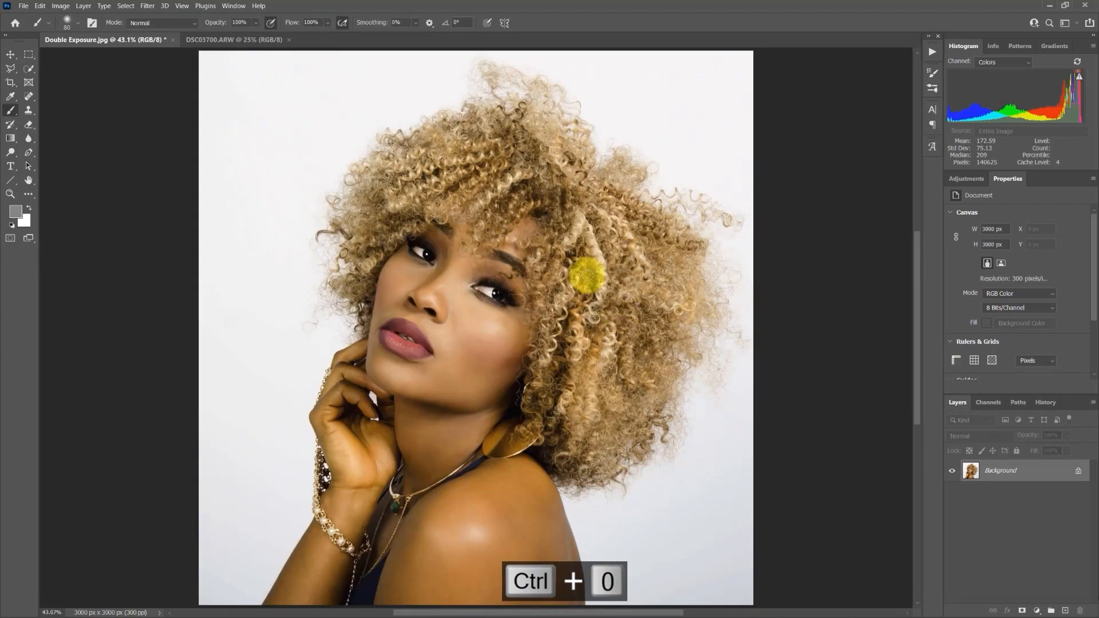
- Check the image size and resolution of the DSC03700.ARW document
click(245, 41)
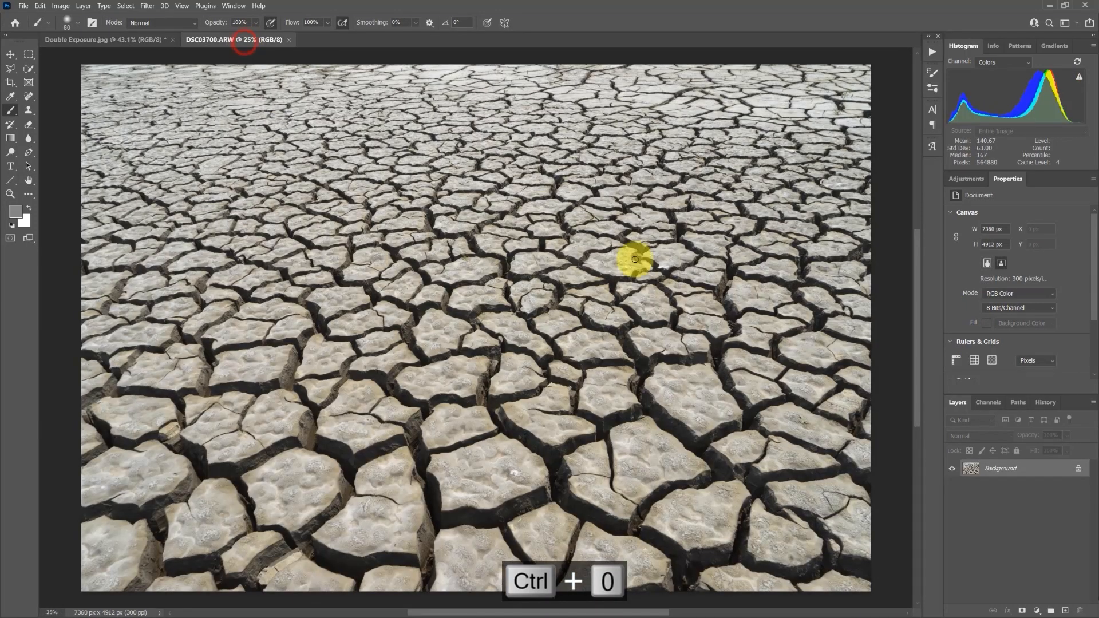
key(ctrl+alt+i)
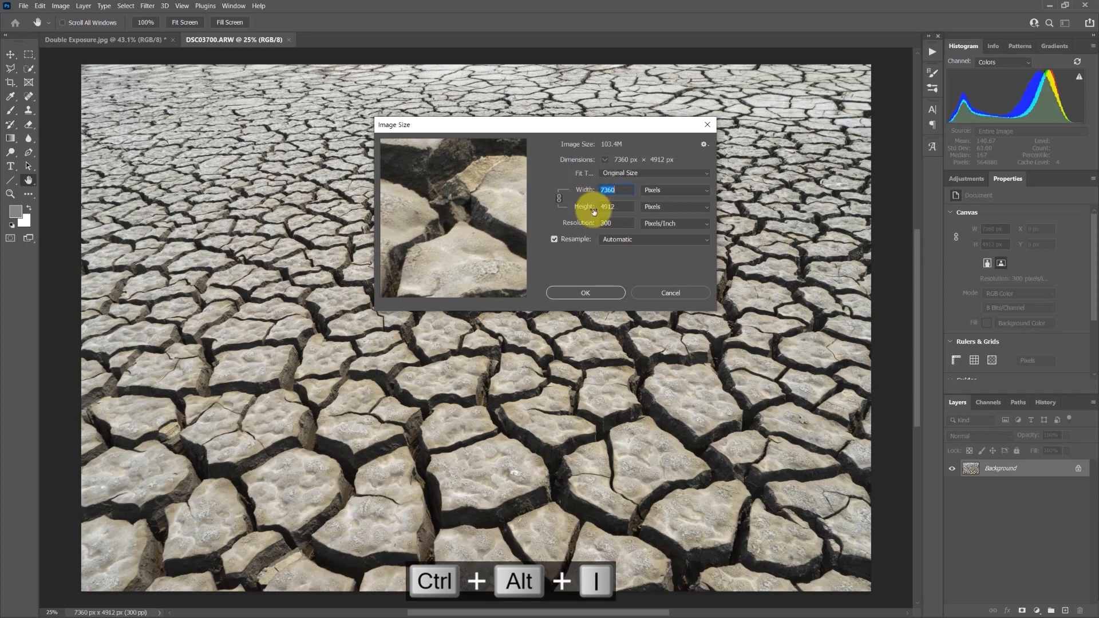
click(589, 291)
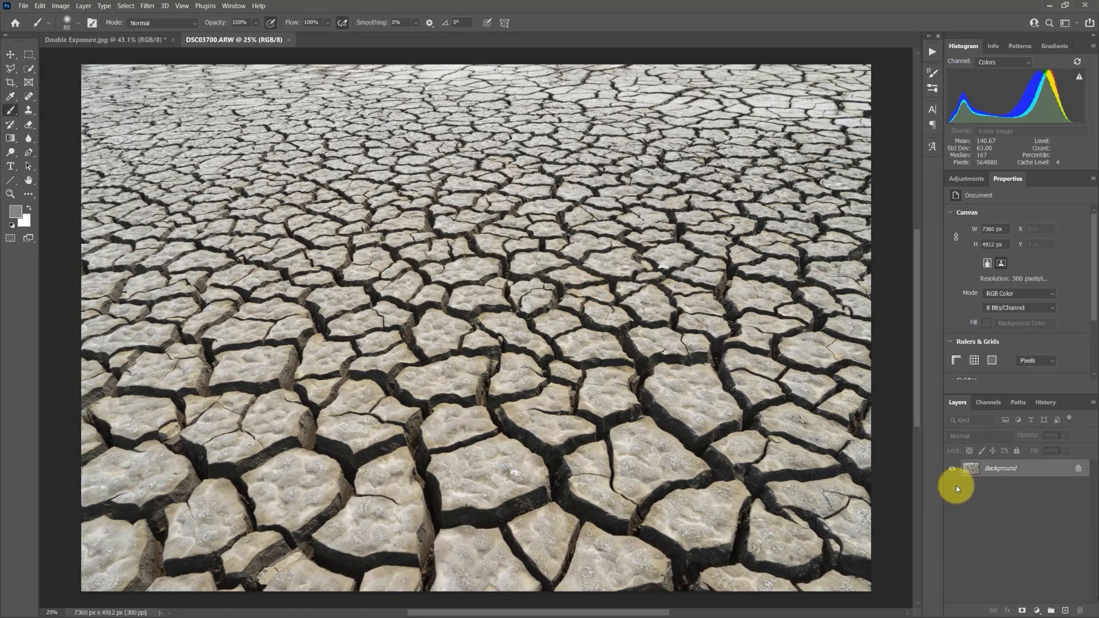
- Copy the entire cracked-ground image from DSC03700.ARW and paste it into the Double Exposure.jpg document as a new layer
key(ctrl+a)
key(ctrl+c)
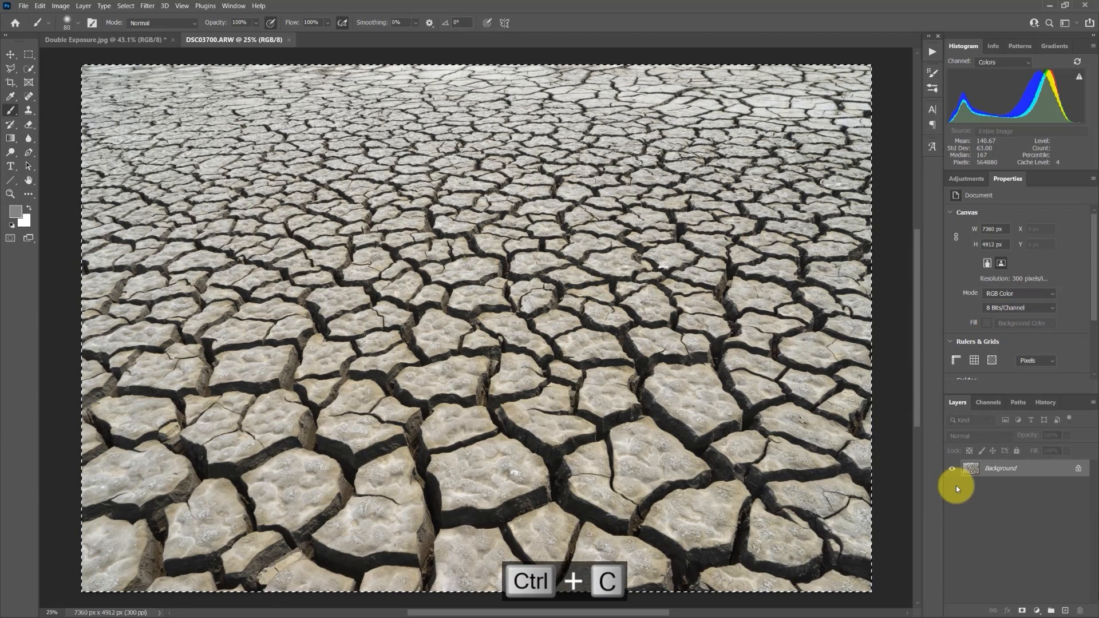
click(101, 41)
key(ctrl+v)
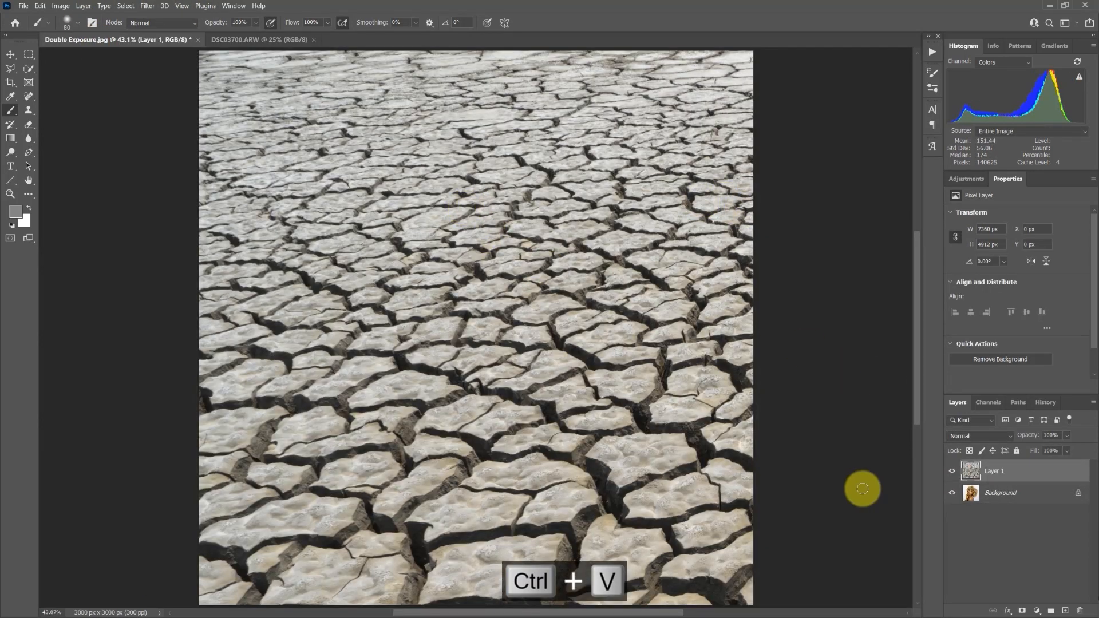
- Scale the pasted cracked-ground layer to about 69% and position it so that it covers the whole canvas
key(ctrl+minus)
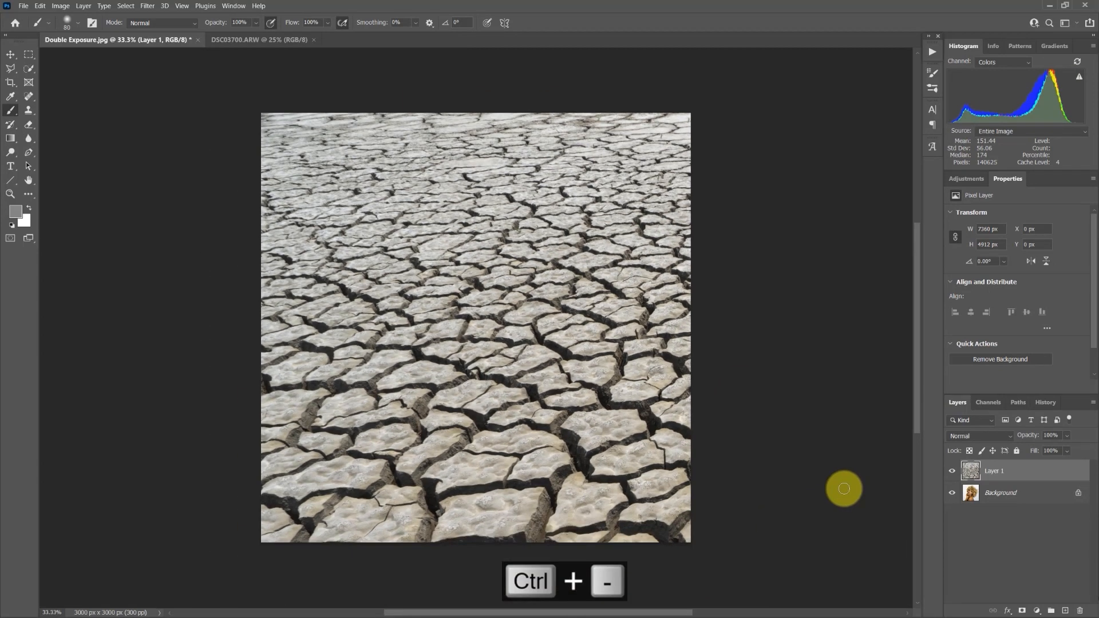
key(ctrl+t)
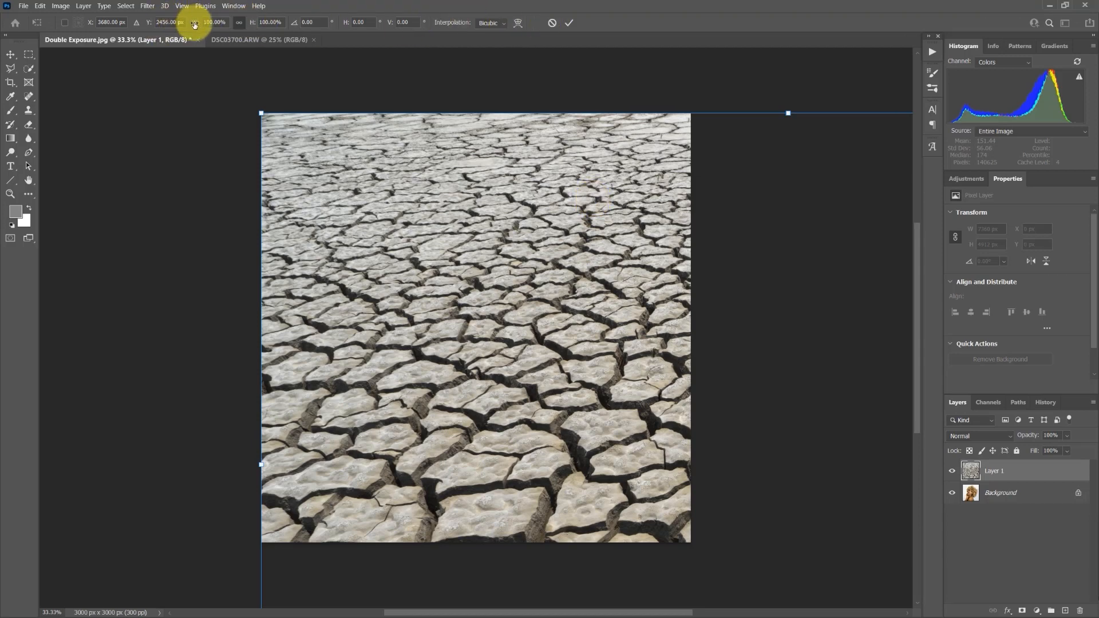
drag(195, 24, 155, 36)
drag(794, 405, 396, 125)
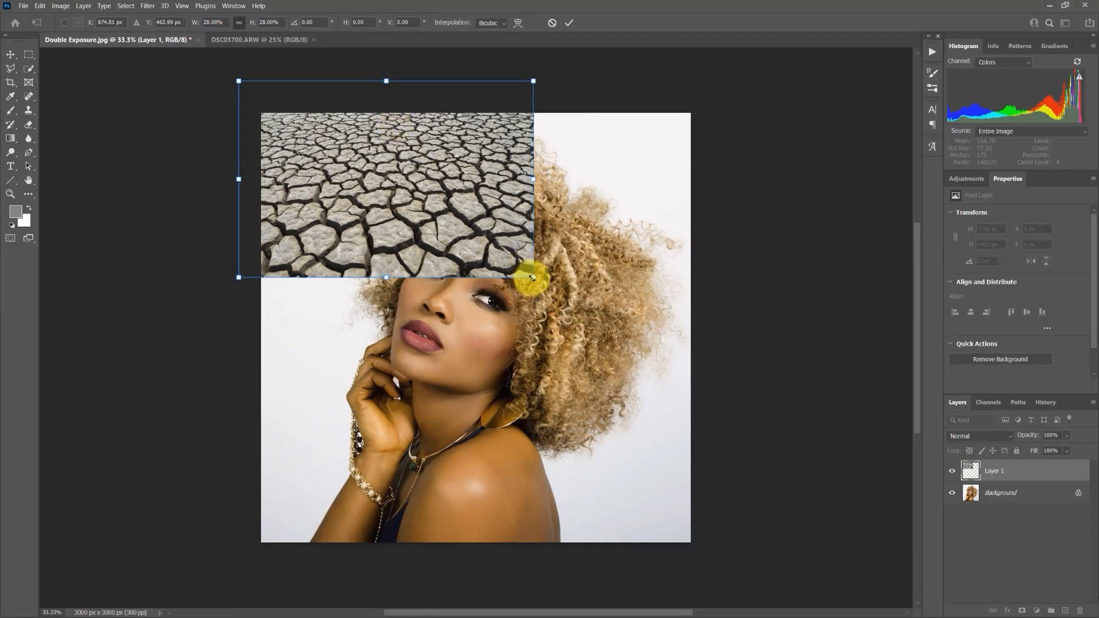
drag(481, 197, 481, 189)
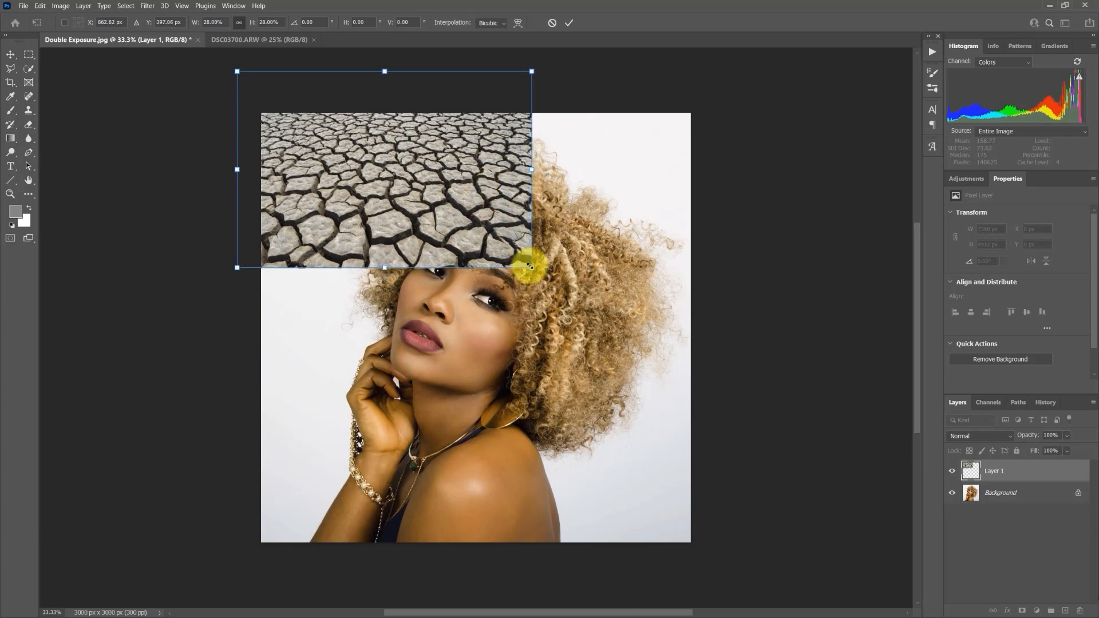
drag(530, 266, 799, 572)
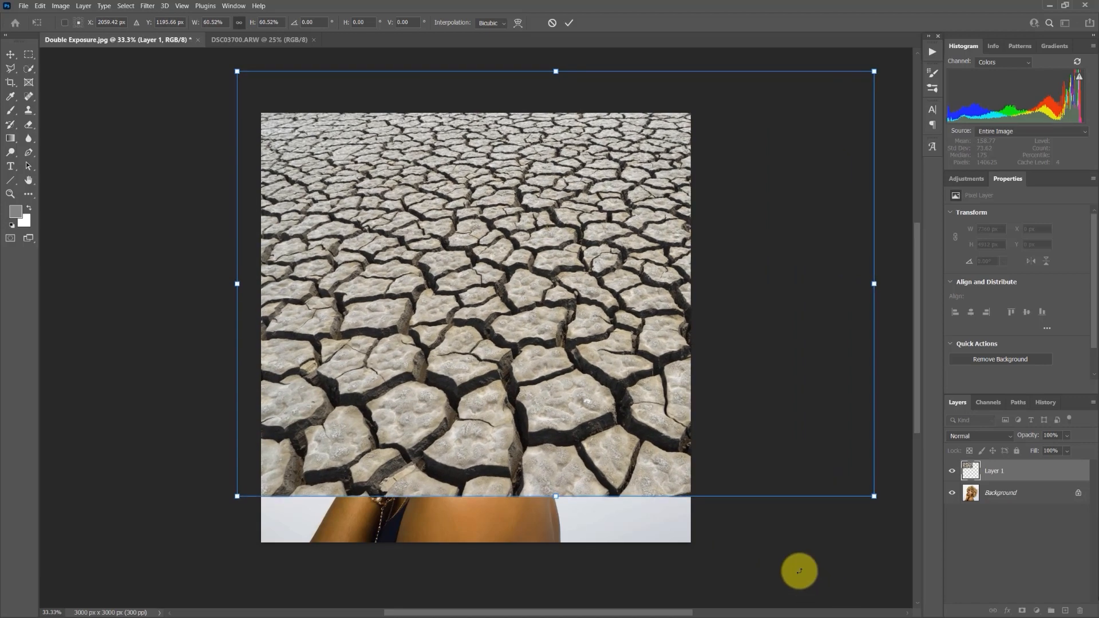
drag(683, 397, 556, 413)
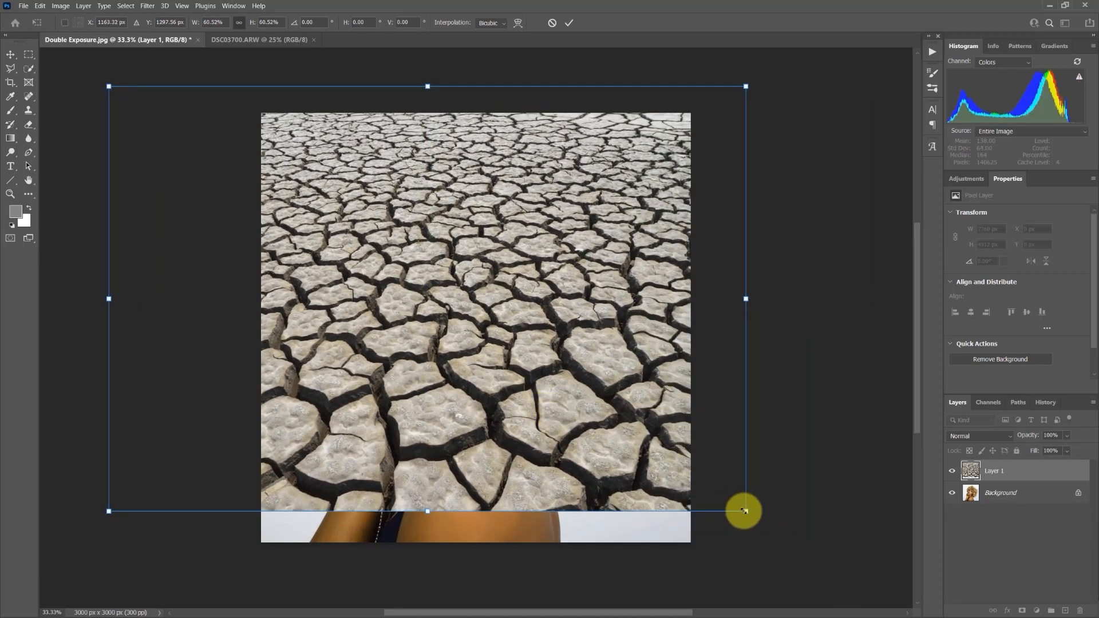
drag(744, 512, 834, 574)
drag(523, 405, 529, 419)
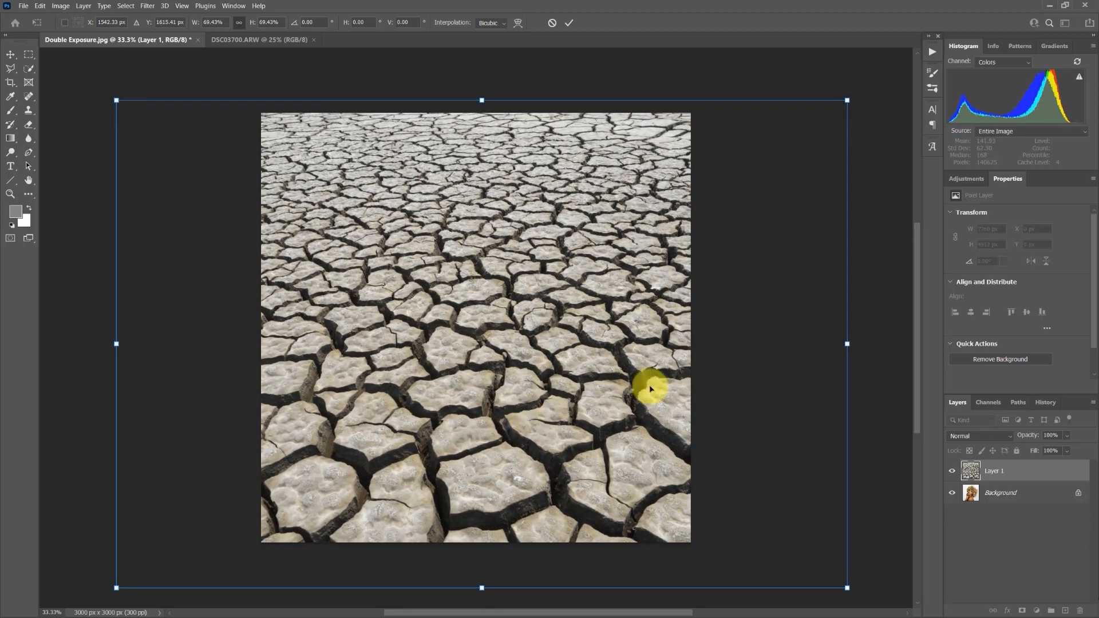
click(571, 23)
key(b)
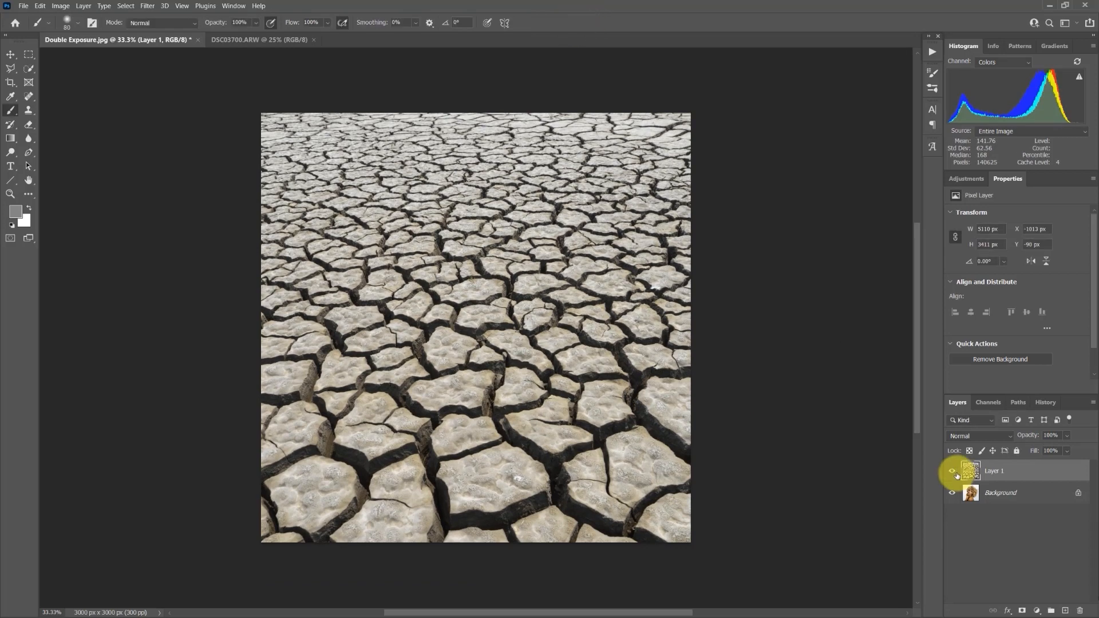
- Hide the cracked-ground layer and select the woman on the Background layer with Select Subject
click(953, 473)
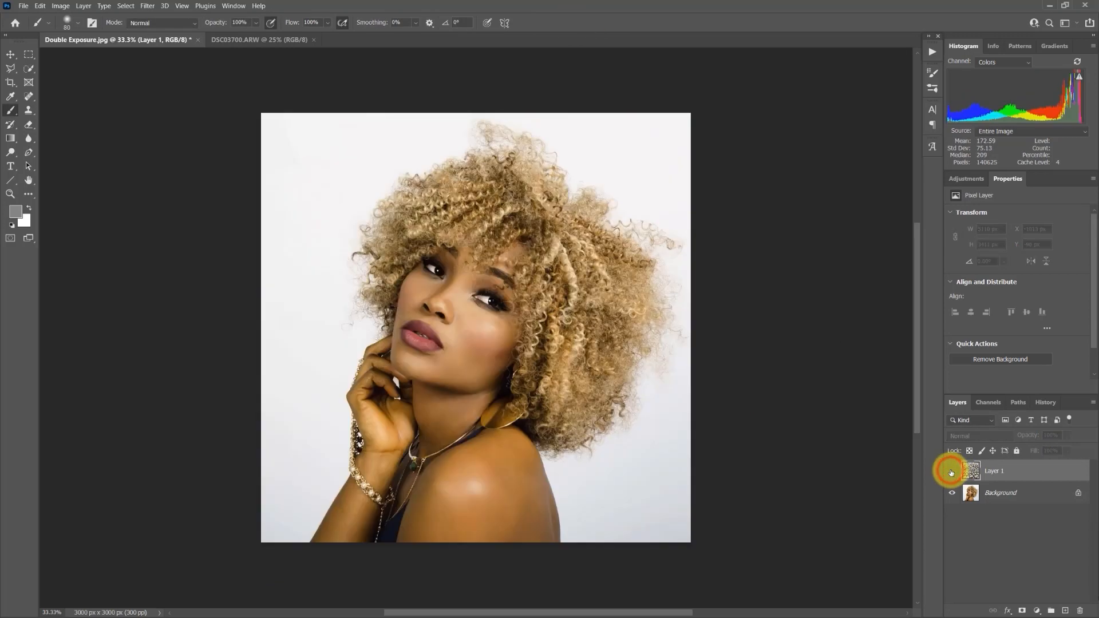
click(973, 493)
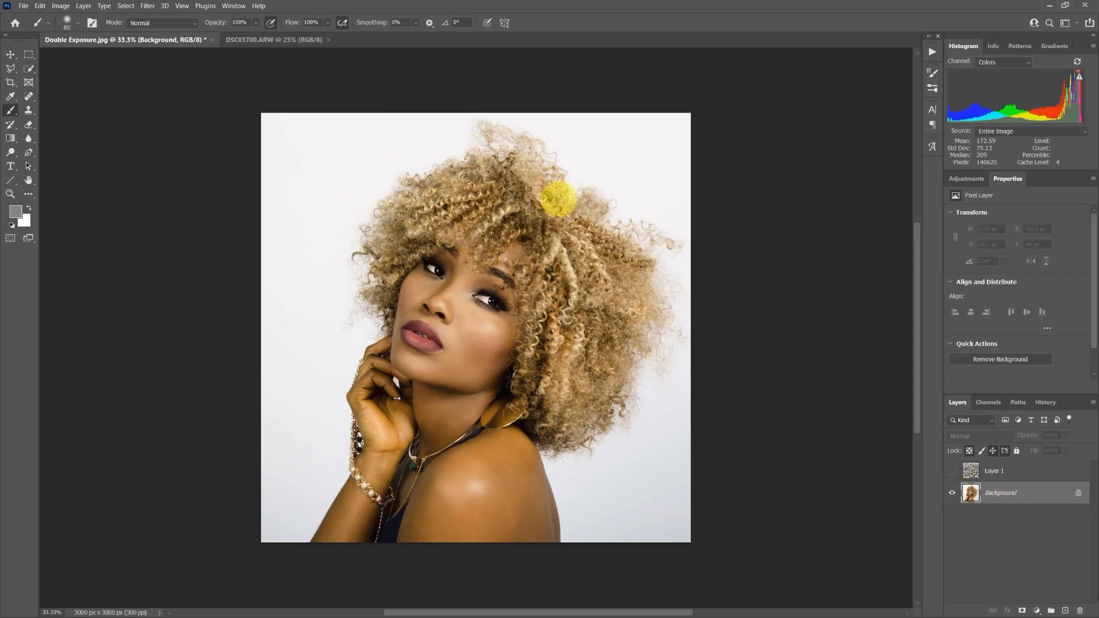
click(28, 68)
click(27, 69)
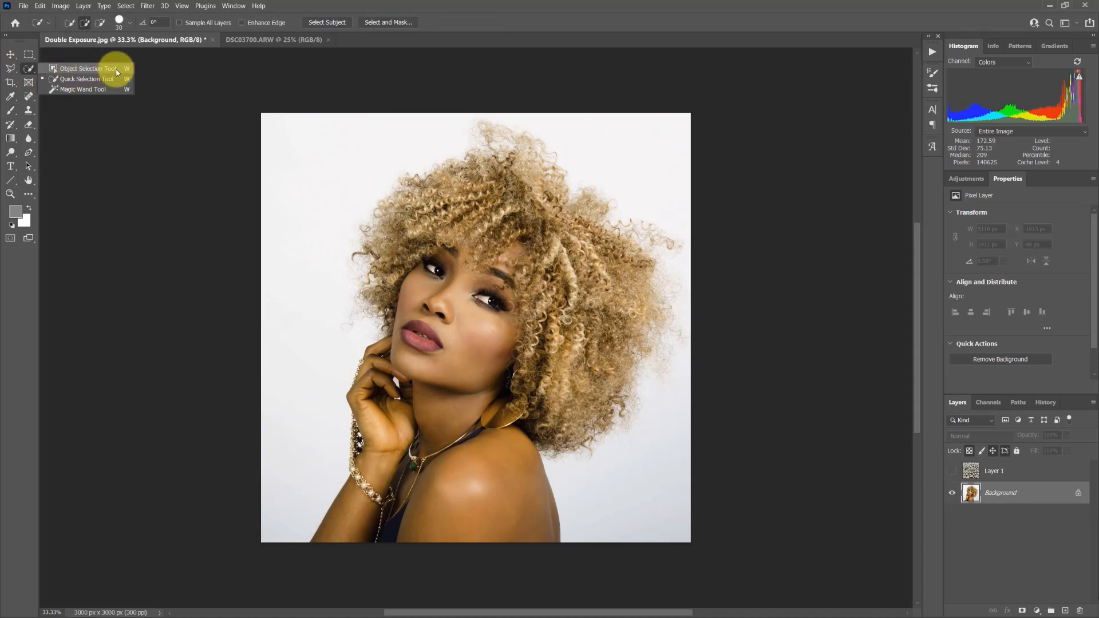
click(27, 70)
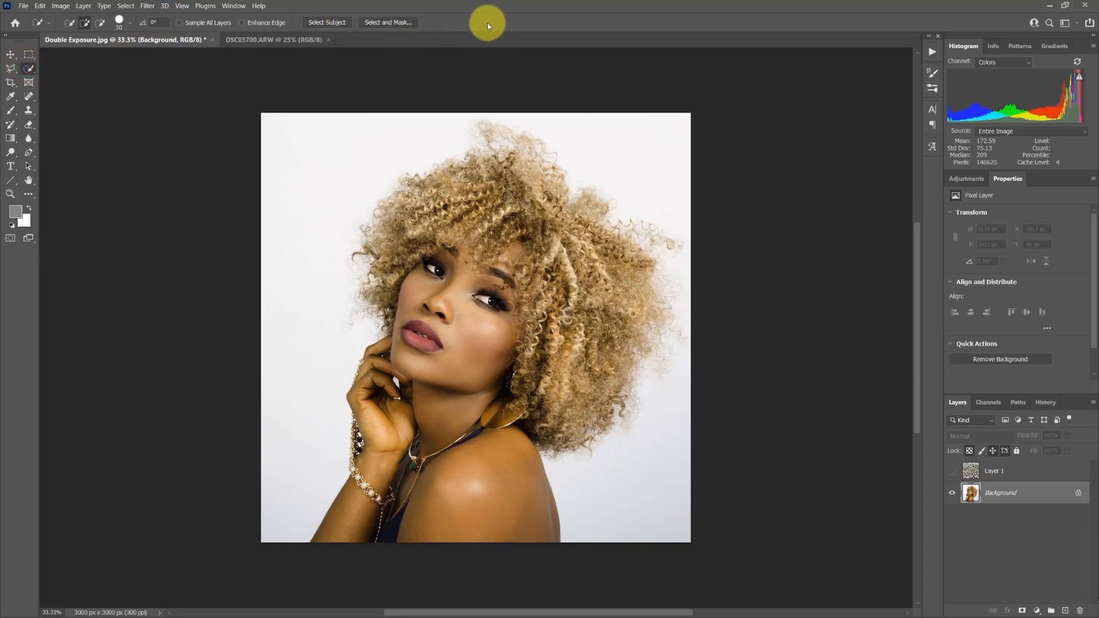
click(323, 26)
click(328, 23)
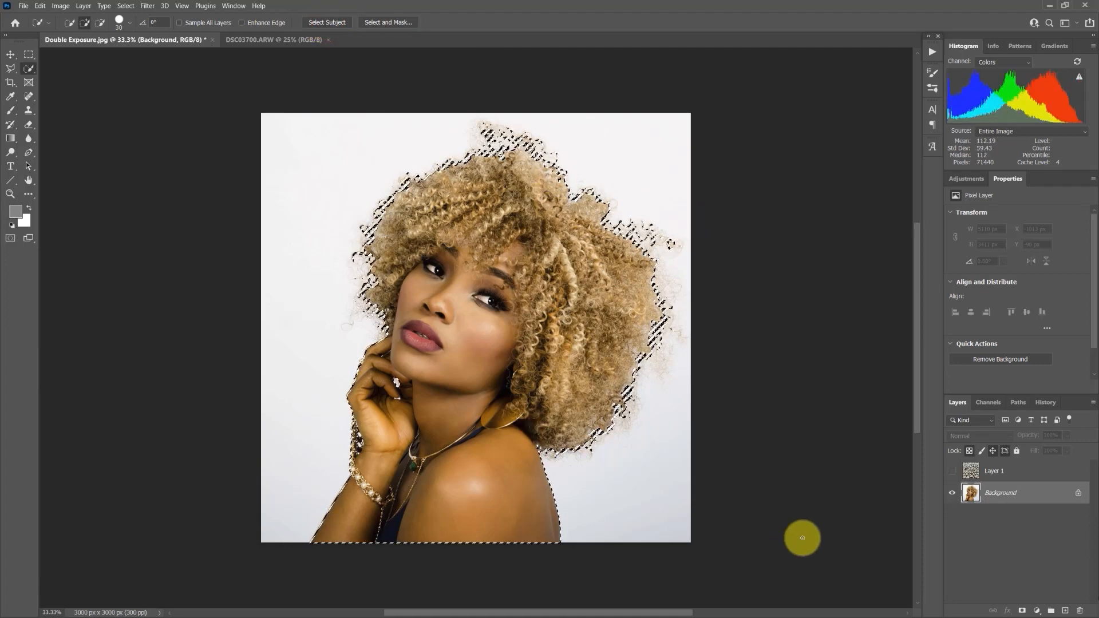
- Check the selection edges around the hair and refine them in Select and Mask with Color Aware mode and 19% contrast
key(ctrl+equal)
key(ctrl+equal)
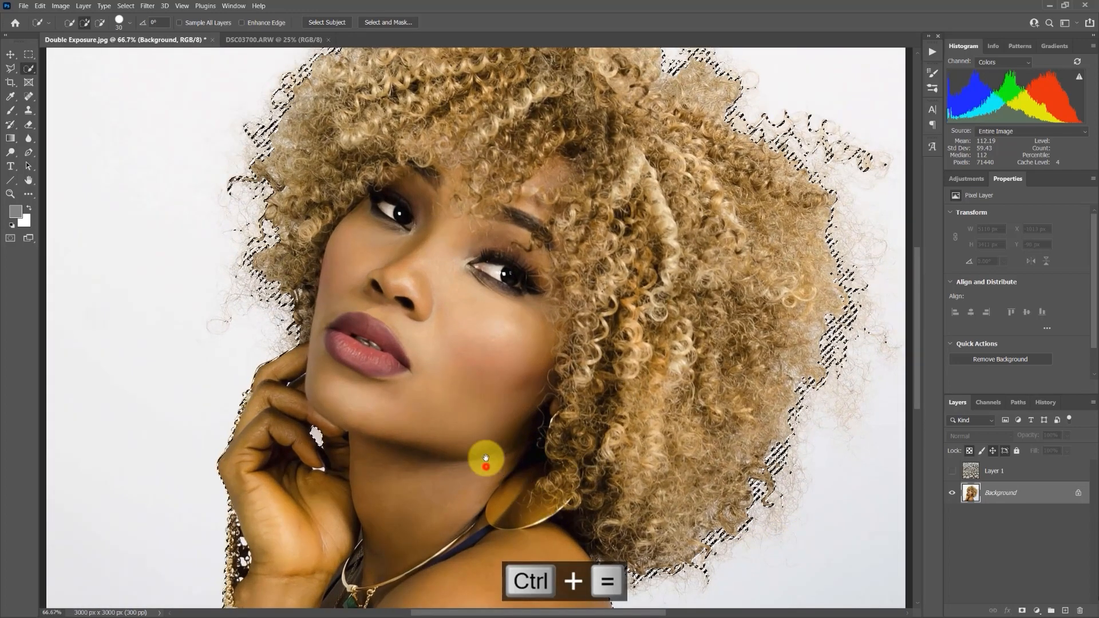
drag(486, 467, 545, 166)
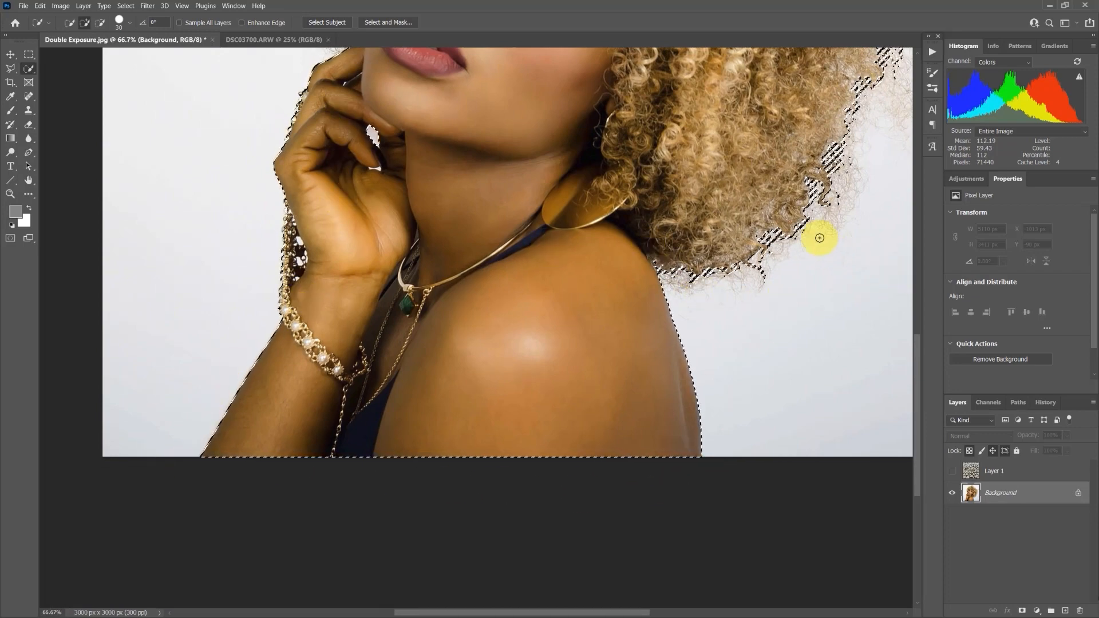
scroll(773, 156, up, 5)
scroll(715, 275, up, 3)
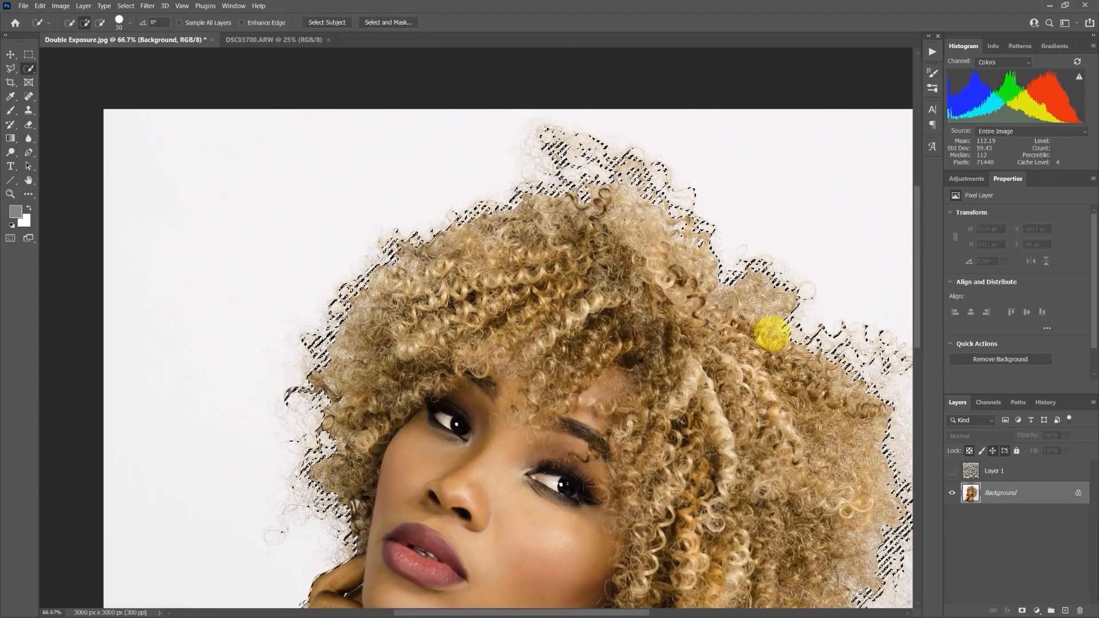
key(ctrl+0)
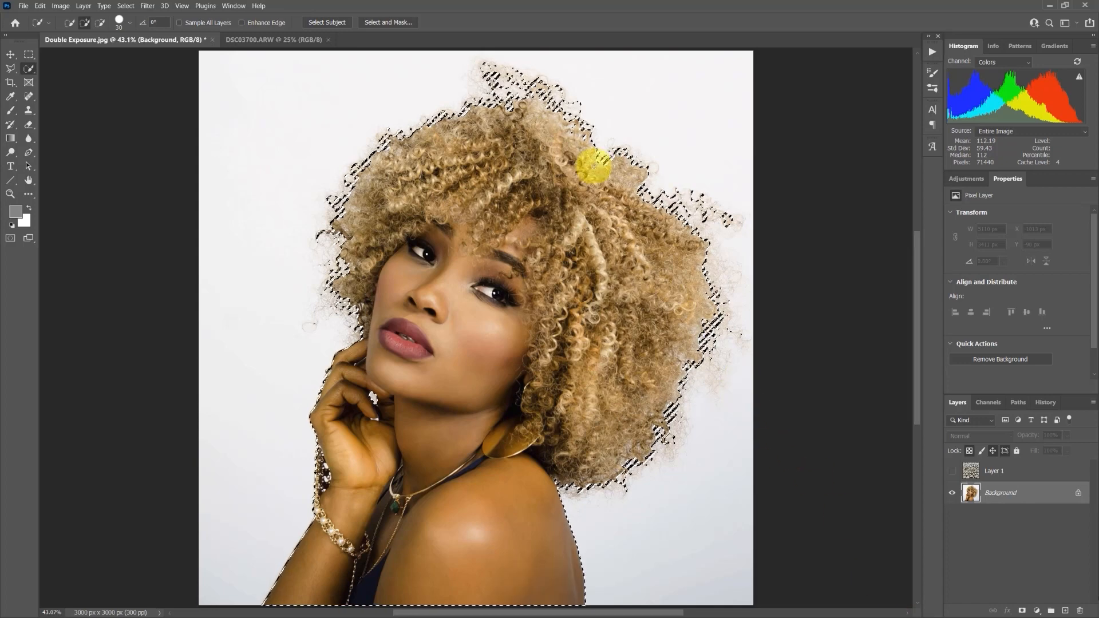
click(388, 23)
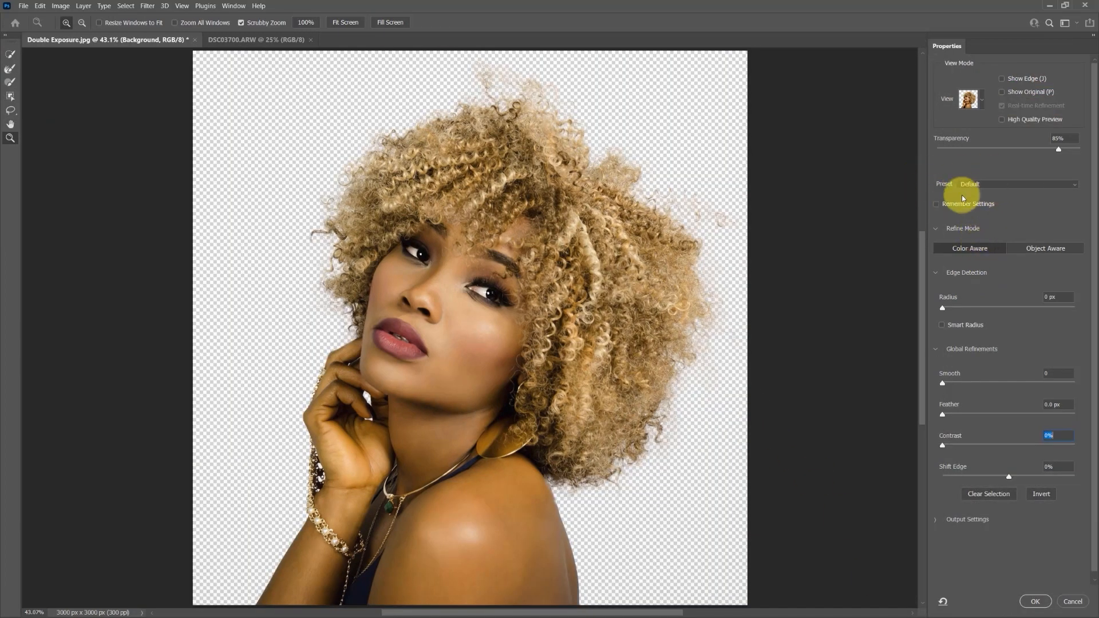
click(968, 248)
click(944, 445)
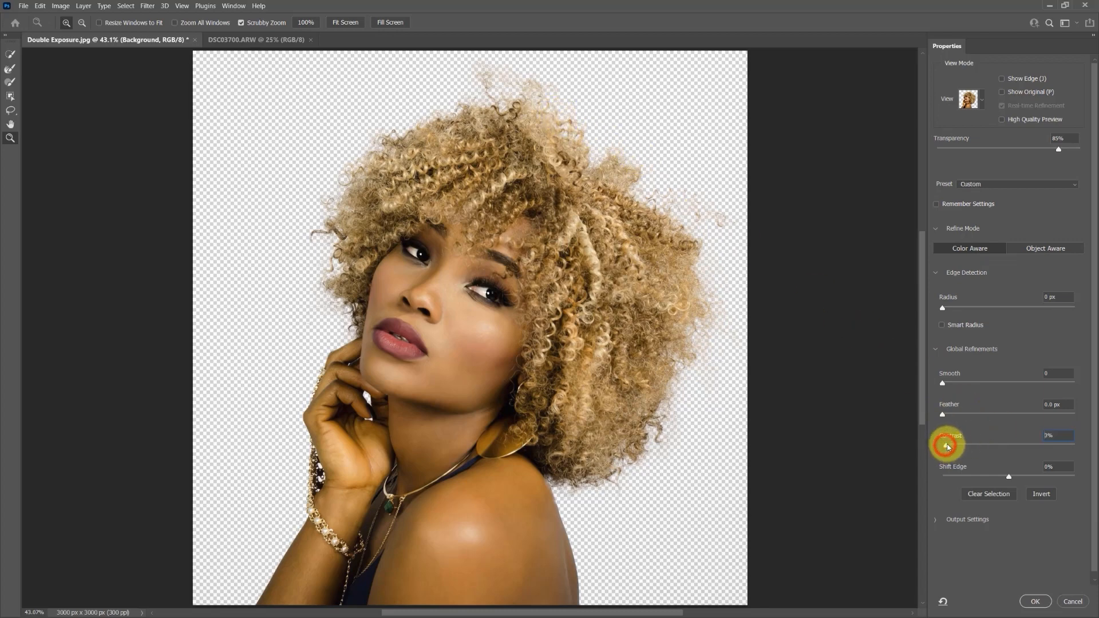
mouse_move(963, 444)
mouse_down()
mouse_move(943, 444)
mouse_move(1069, 444)
mouse_move(922, 454)
mouse_move(969, 454)
mouse_up()
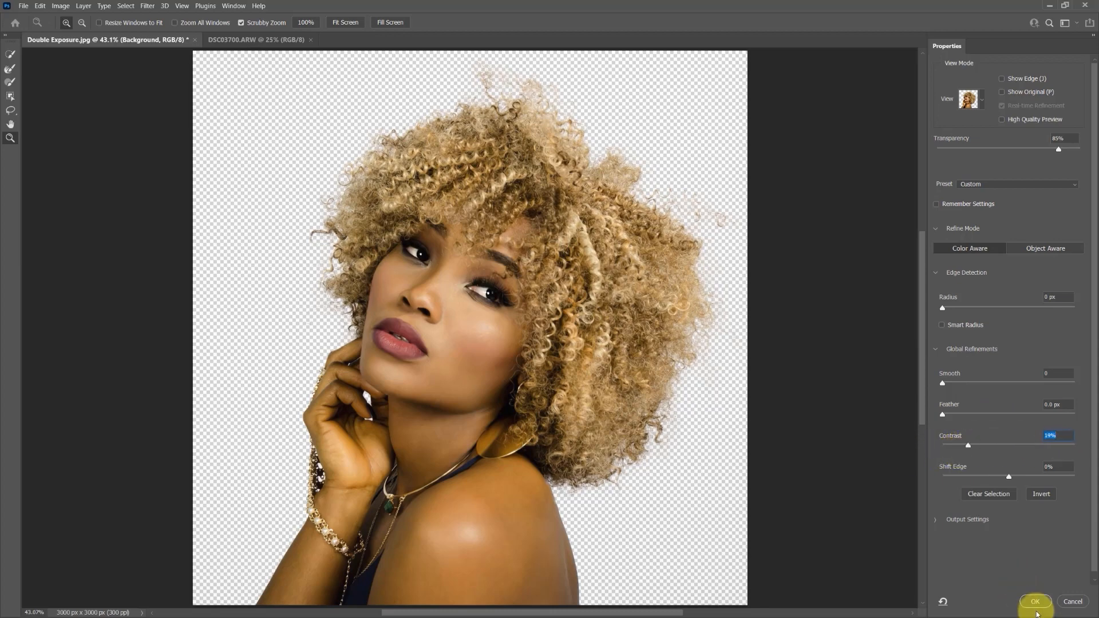
- Set the refinement's output to Selection and apply it
click(935, 520)
click(1001, 577)
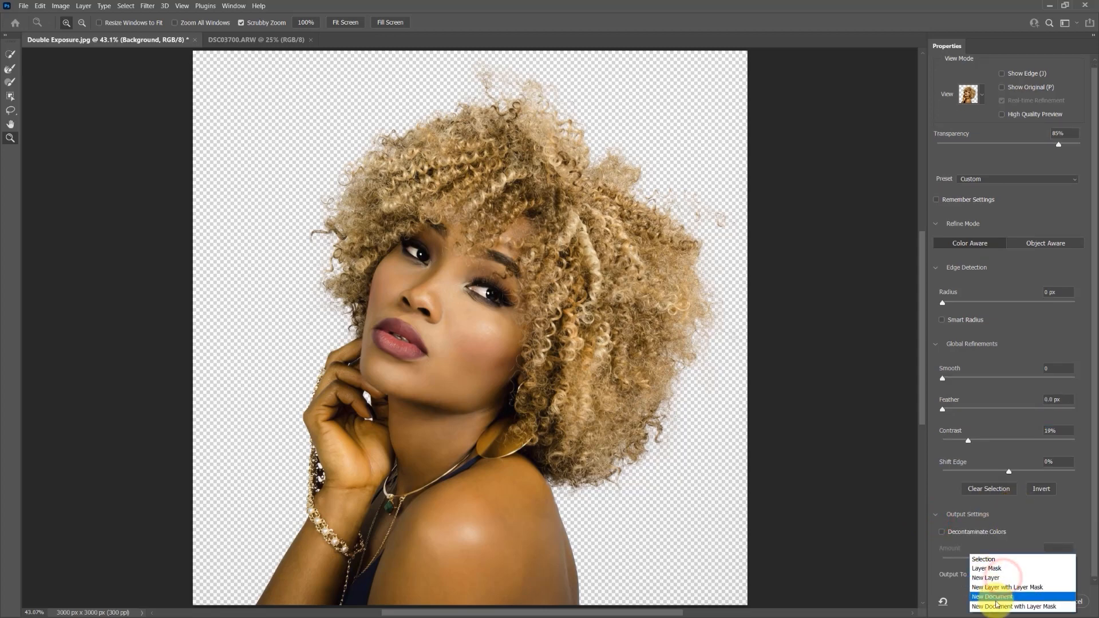
click(949, 562)
click(994, 576)
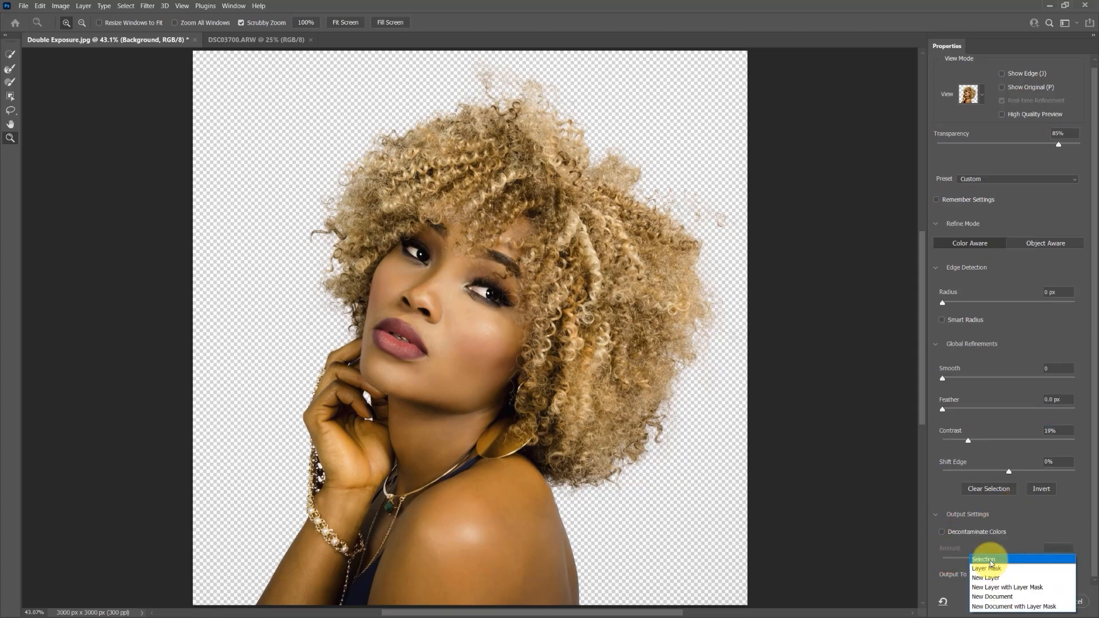
click(989, 562)
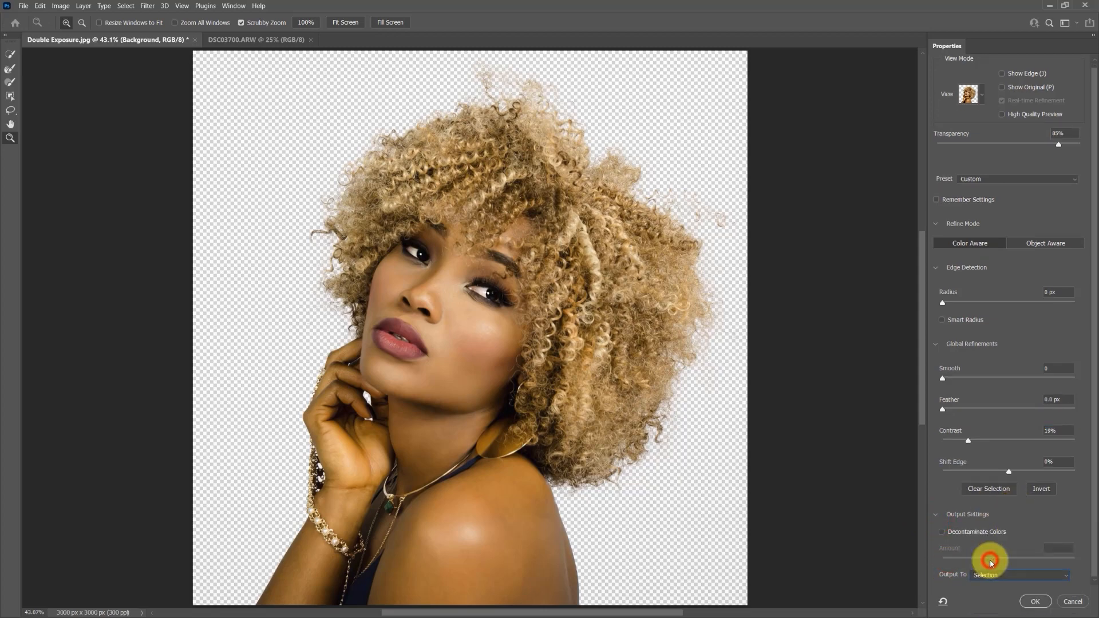
click(1036, 602)
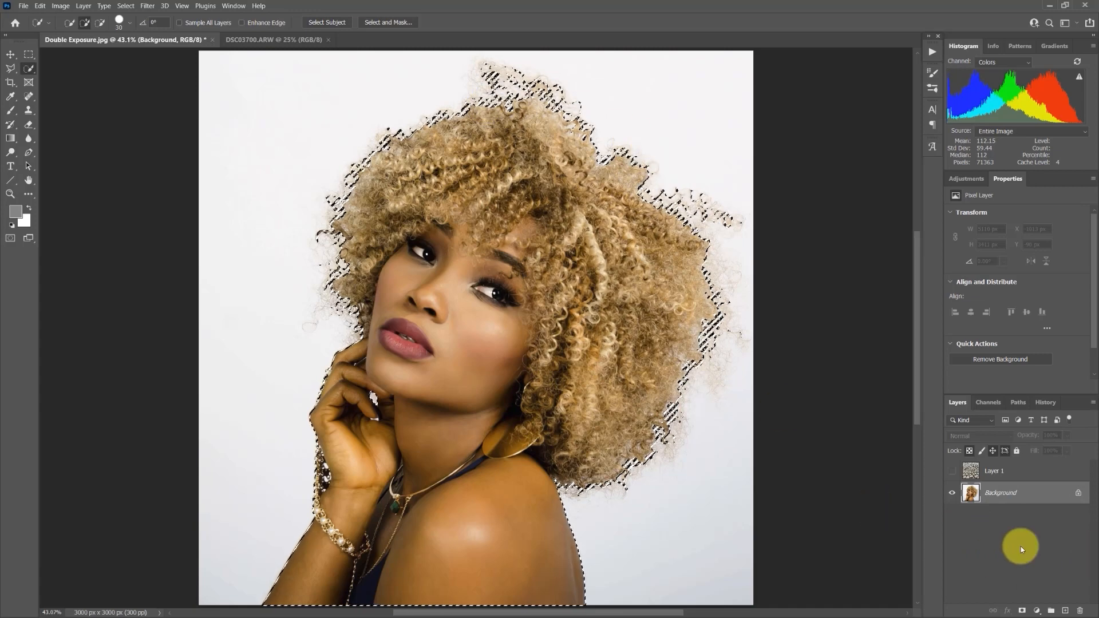
- Copy the selected woman from the Background onto a new layer and duplicate that cut-out layer
key(ctrl+j)
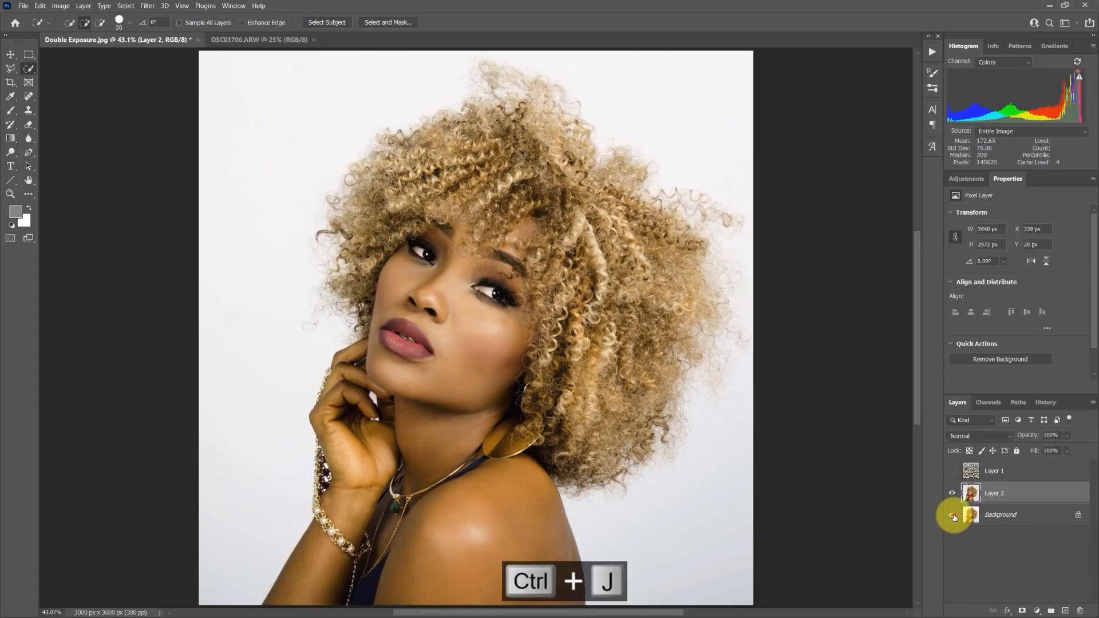
click(953, 517)
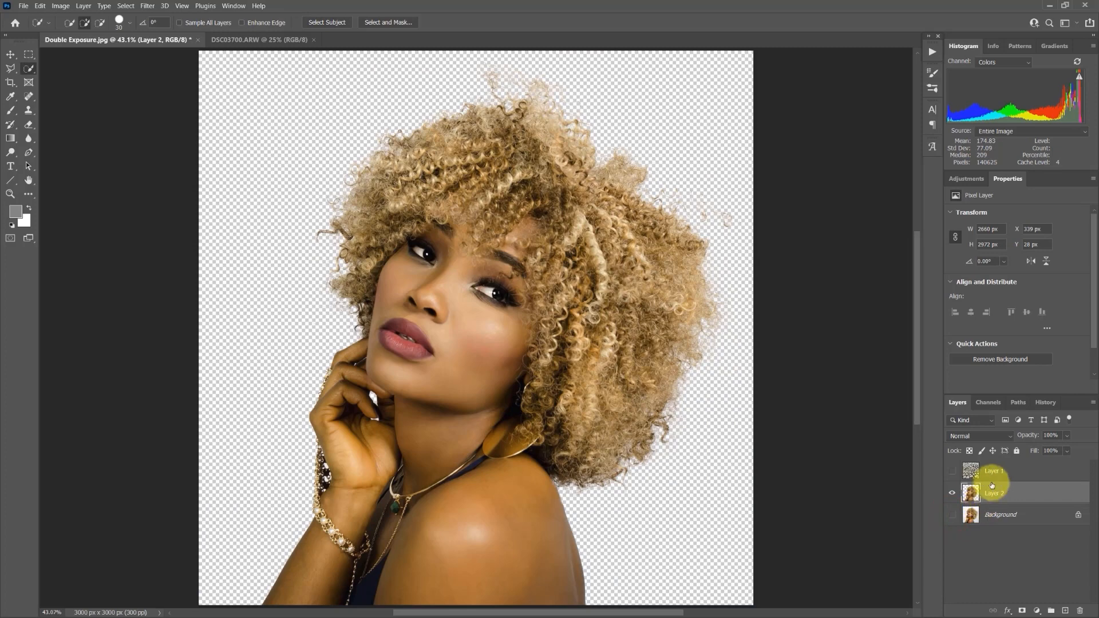
click(951, 519)
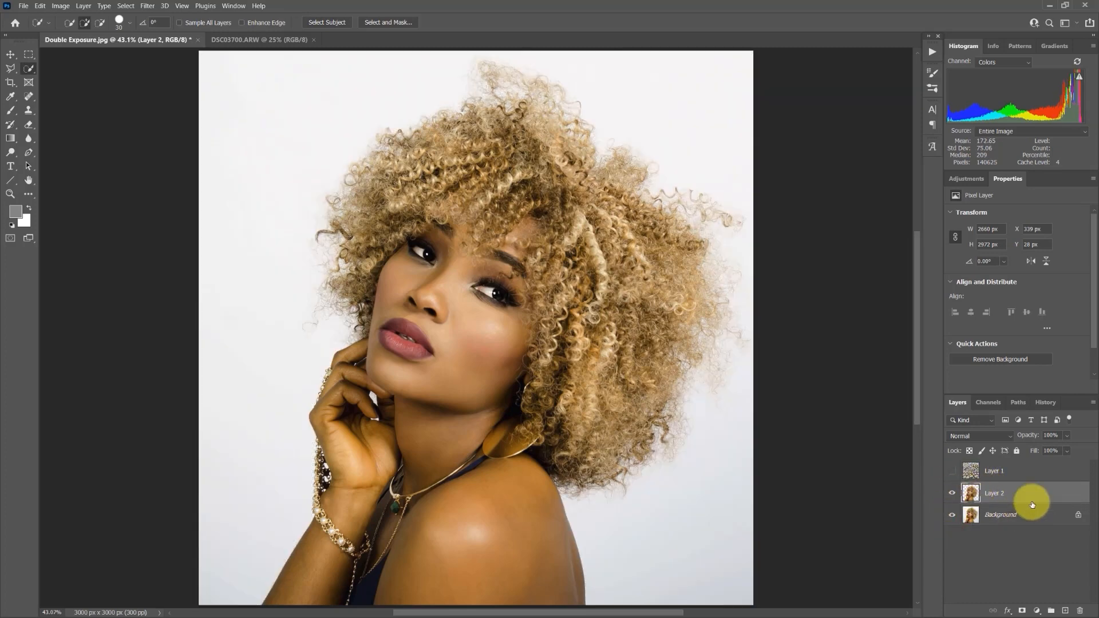
key(ctrl+j)
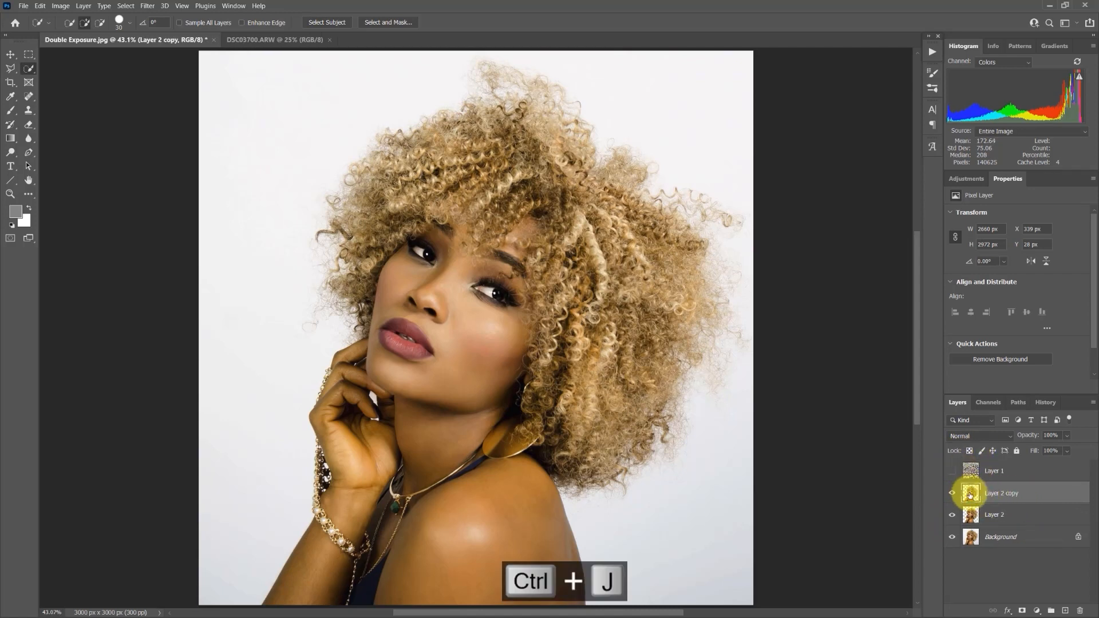
- Move the duplicated cut-out above the cracked-ground layer and show the cracked-ground layer again
drag(971, 492, 977, 461)
click(952, 493)
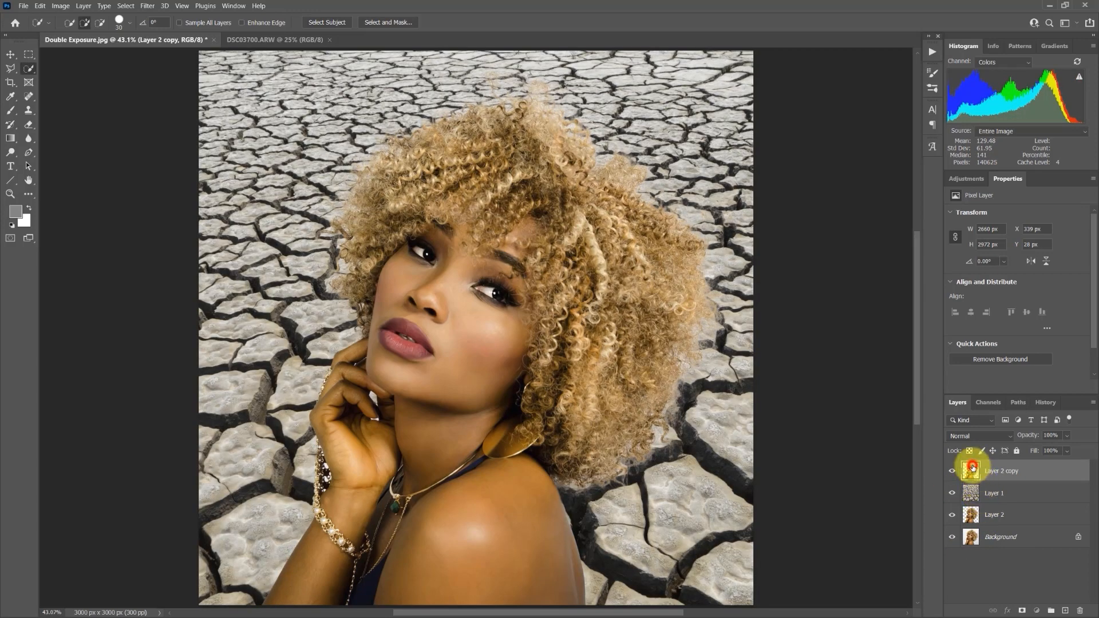
click(974, 469)
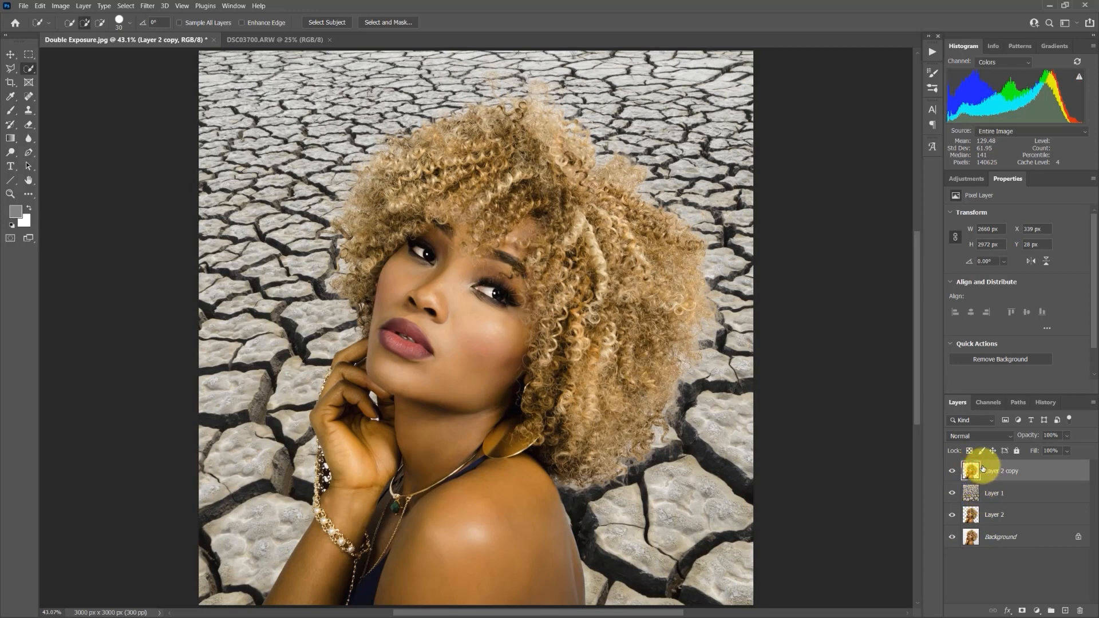
- Preview blend modes on the top cut-out layer and set it to Darken
click(971, 436)
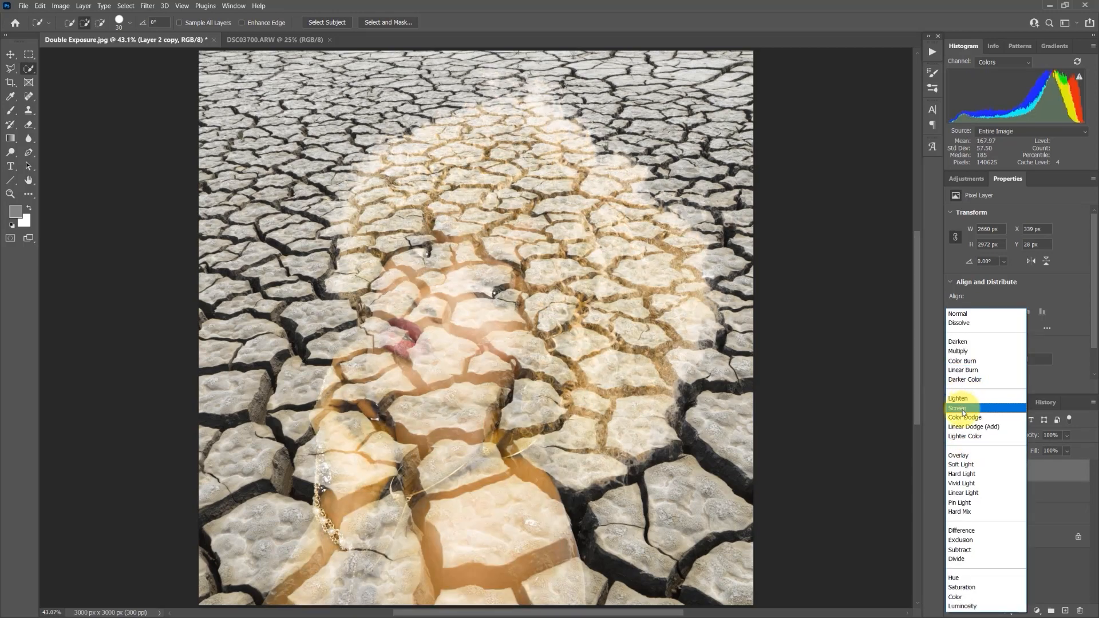
click(657, 384)
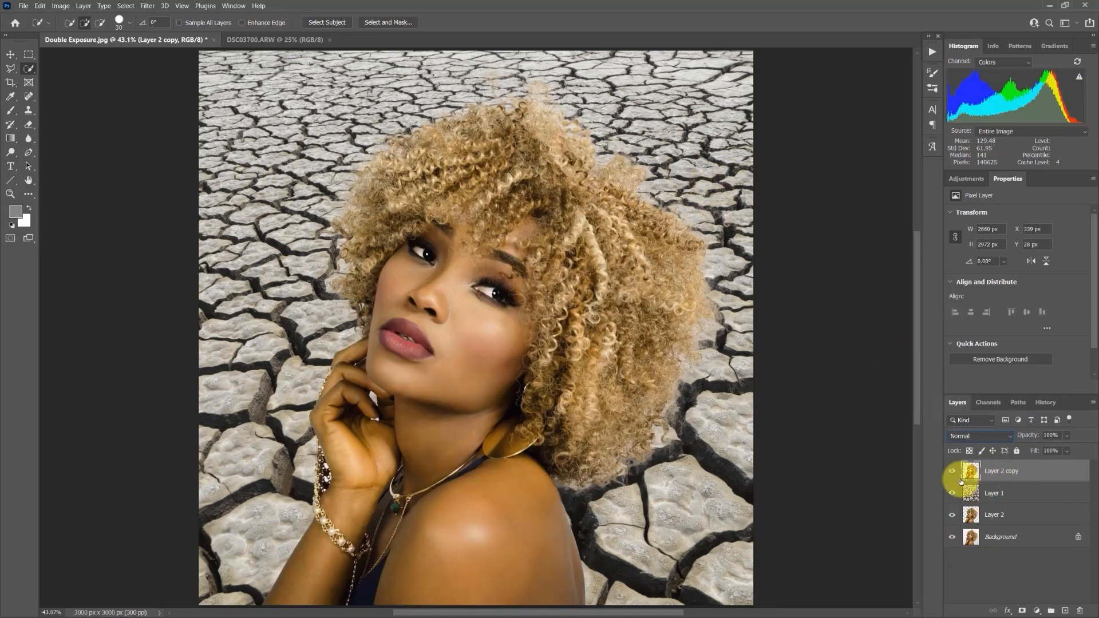
click(979, 436)
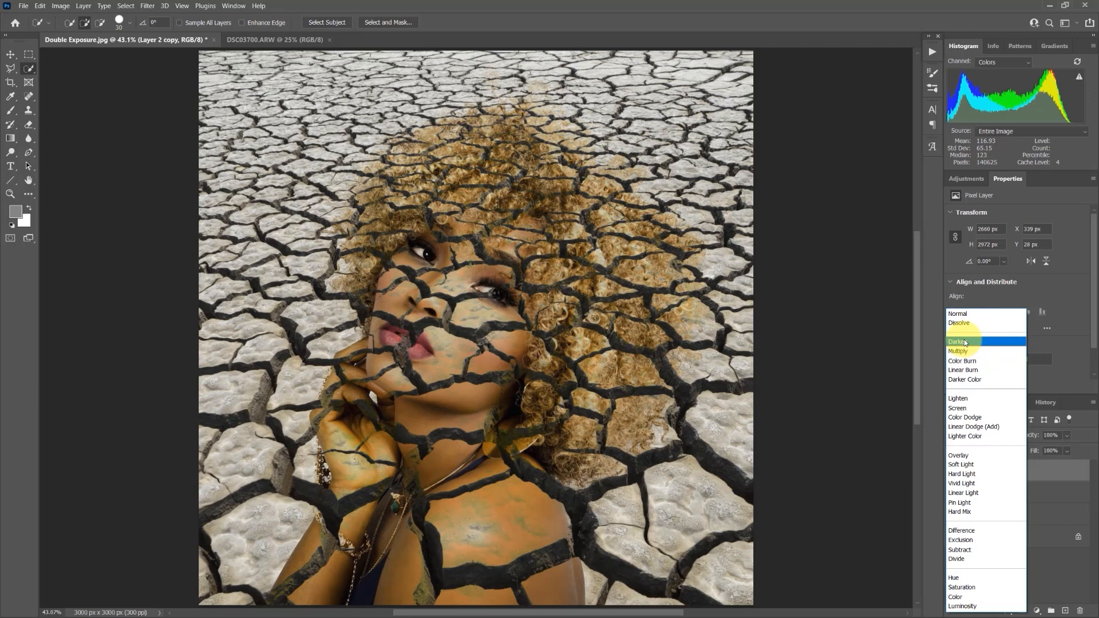
click(966, 342)
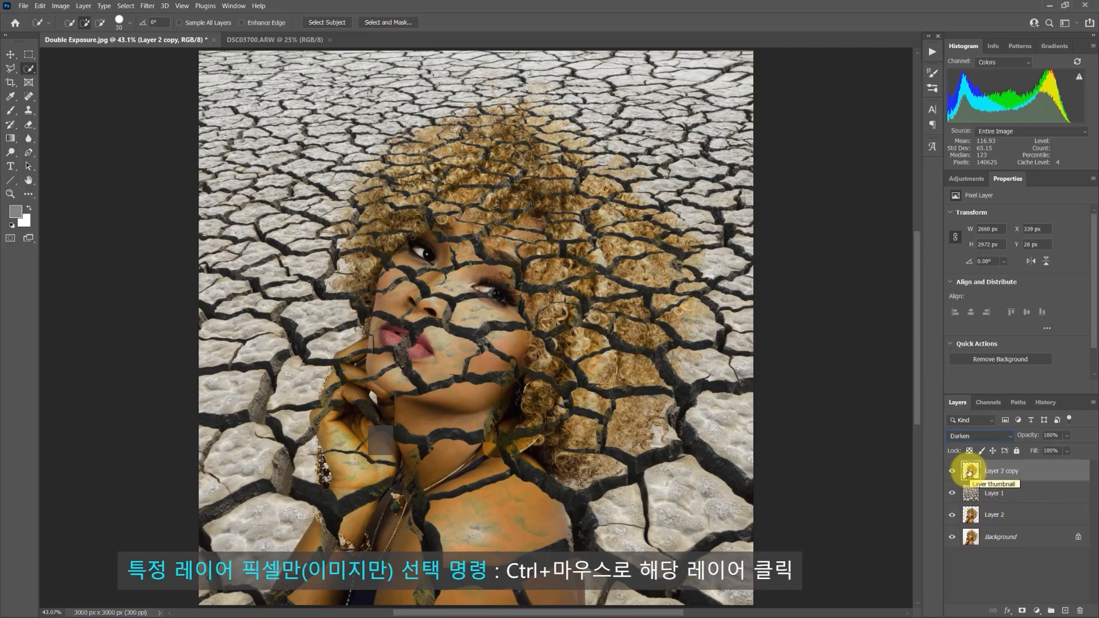
- Load the top cut-out's outline as a selection and use it to add a layer mask to the cracked-ground layer
ctrl+click(965, 472)
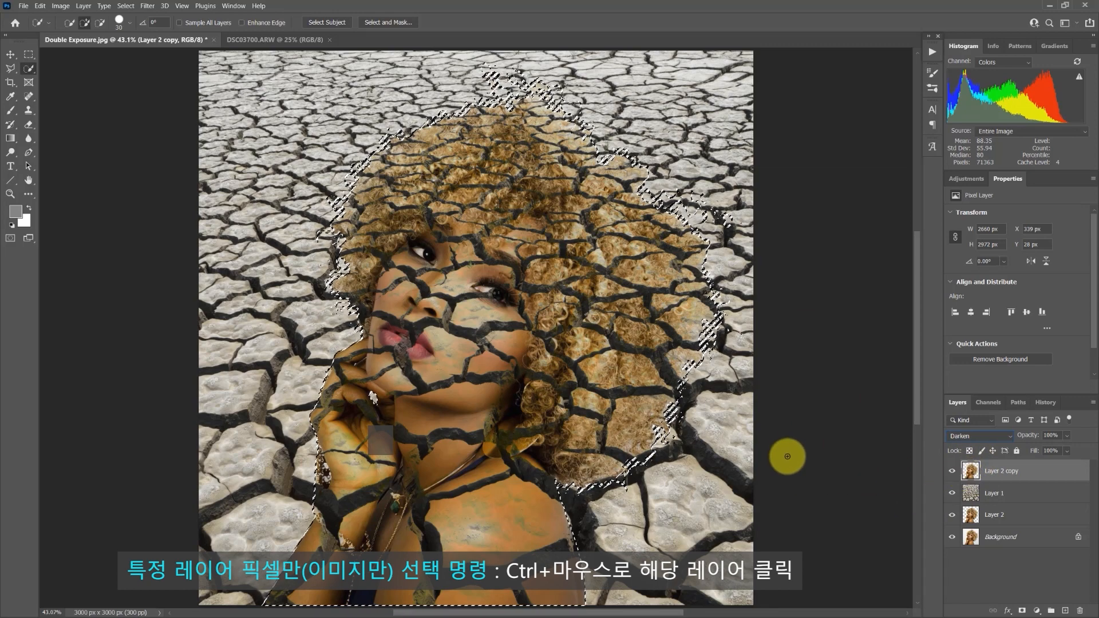
click(952, 492)
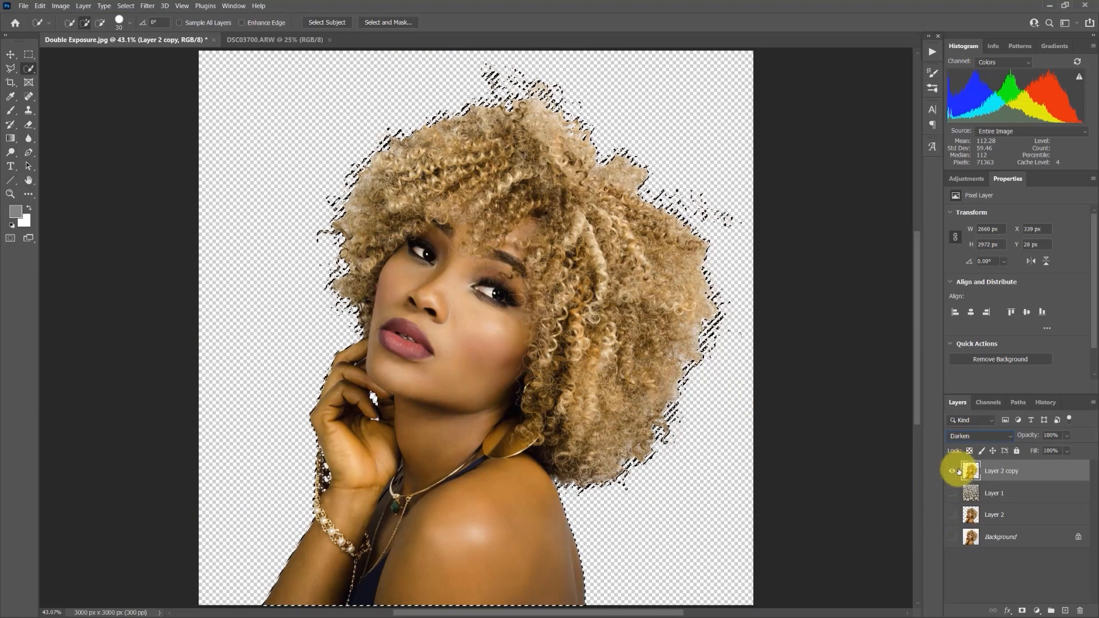
drag(952, 494, 952, 536)
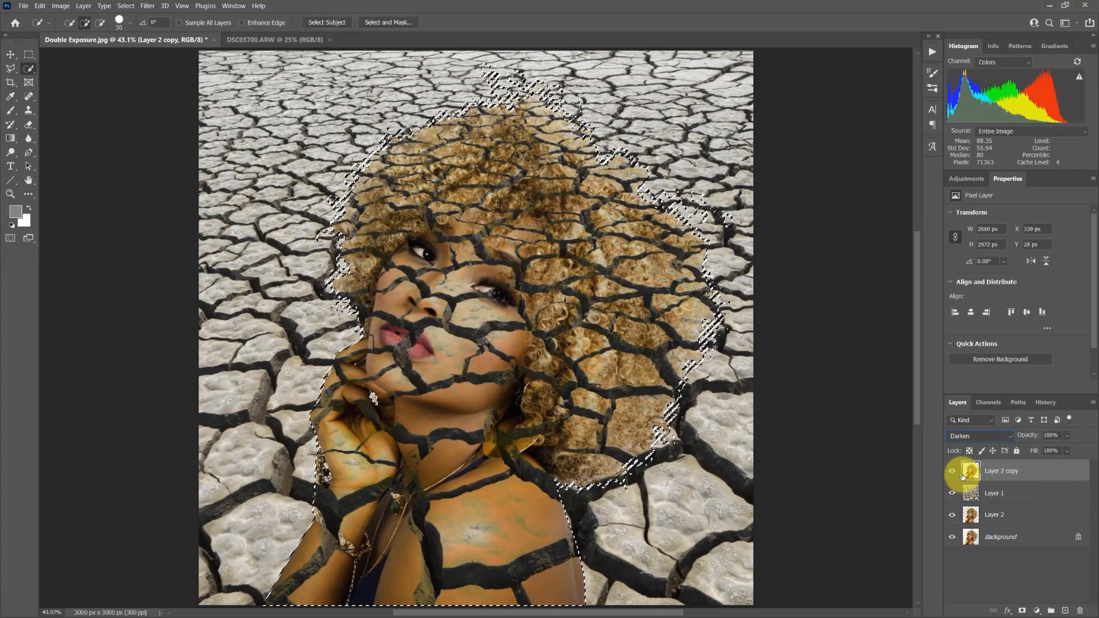
click(974, 496)
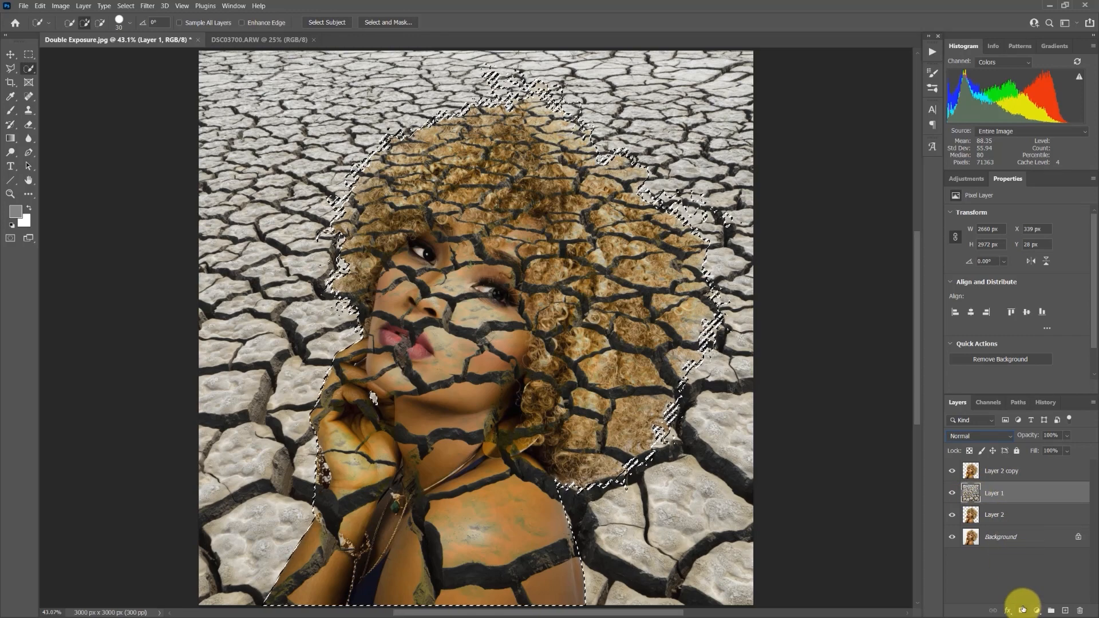
click(1022, 611)
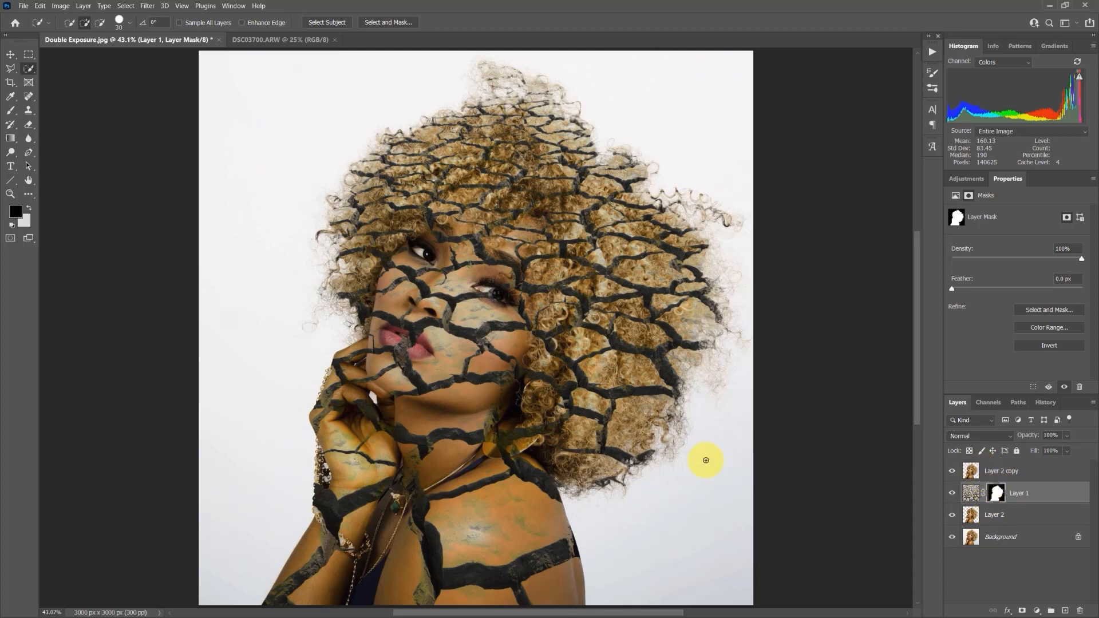
- Compare the hair edges with the lower cut-out and Background layers hidden and shown
drag(951, 515, 952, 536)
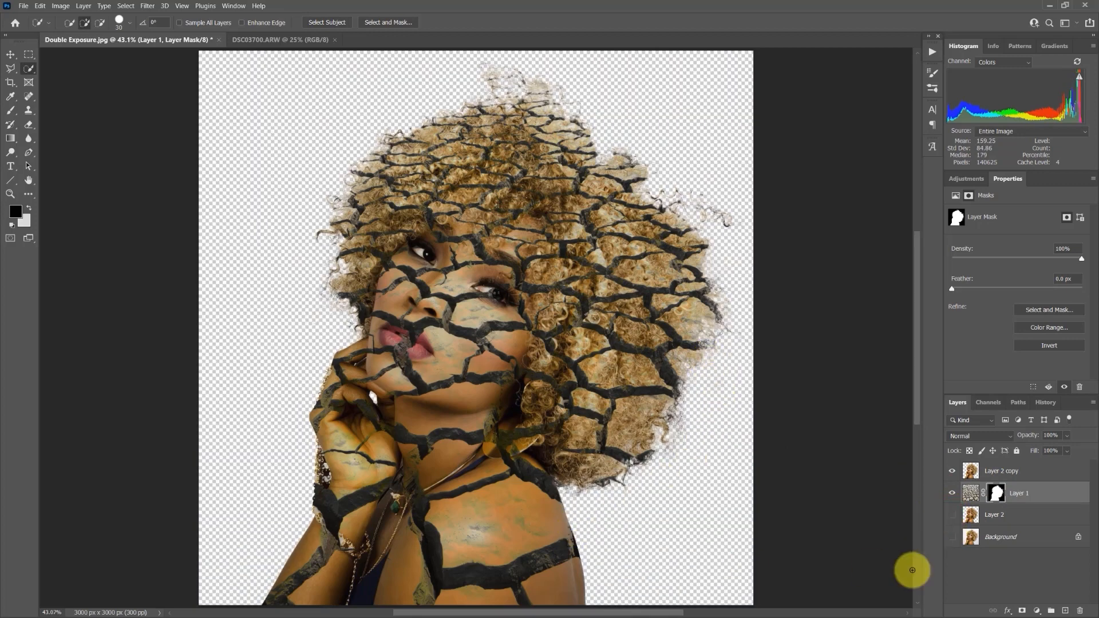
click(953, 537)
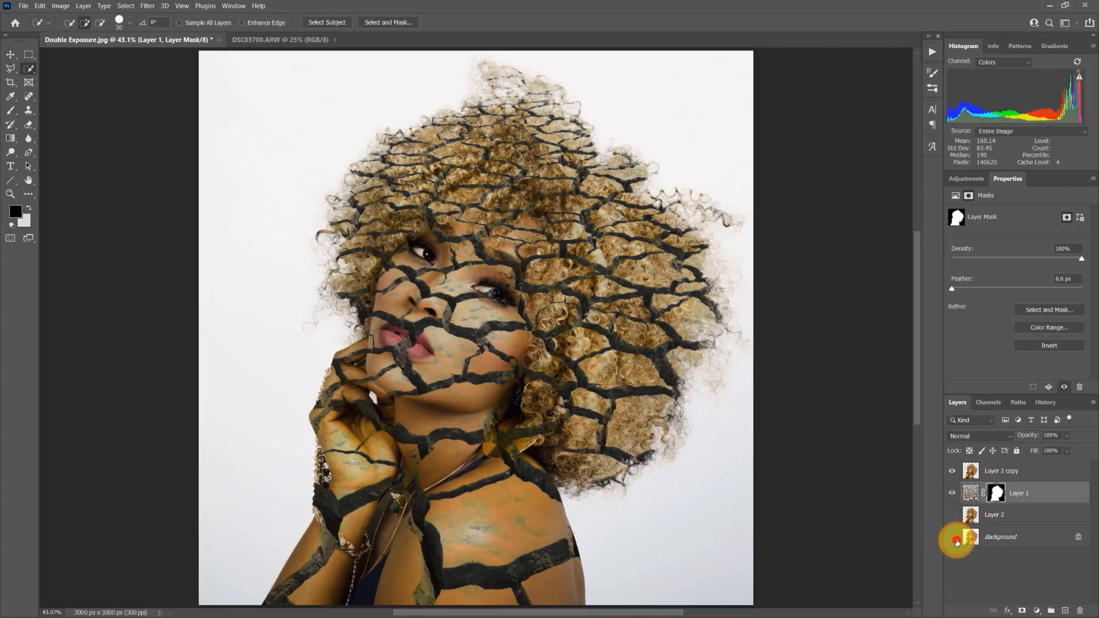
click(955, 538)
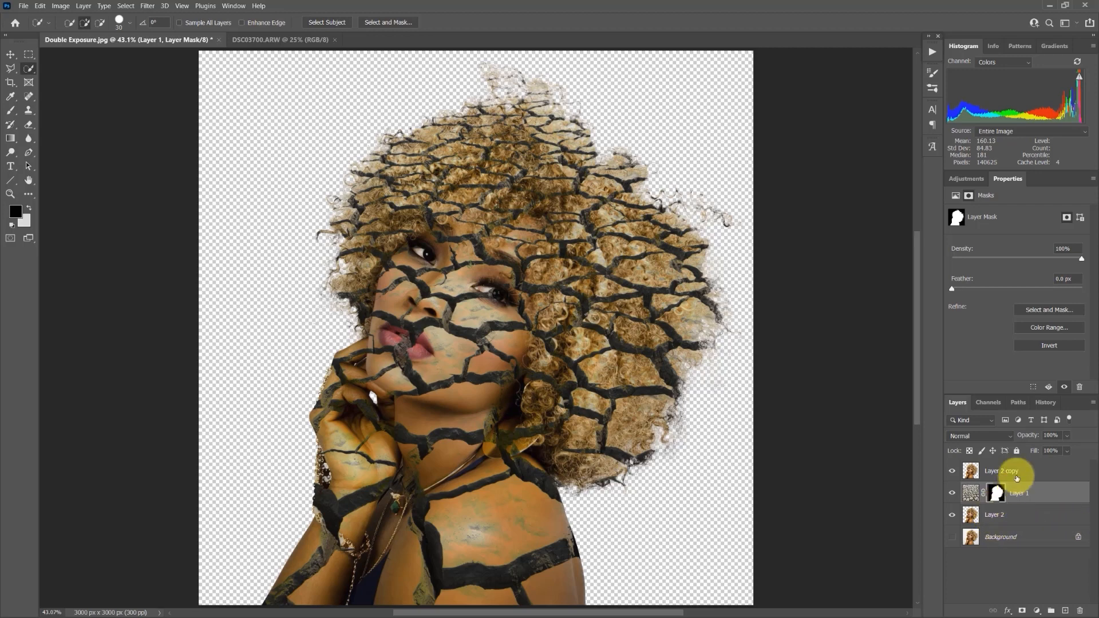
click(952, 538)
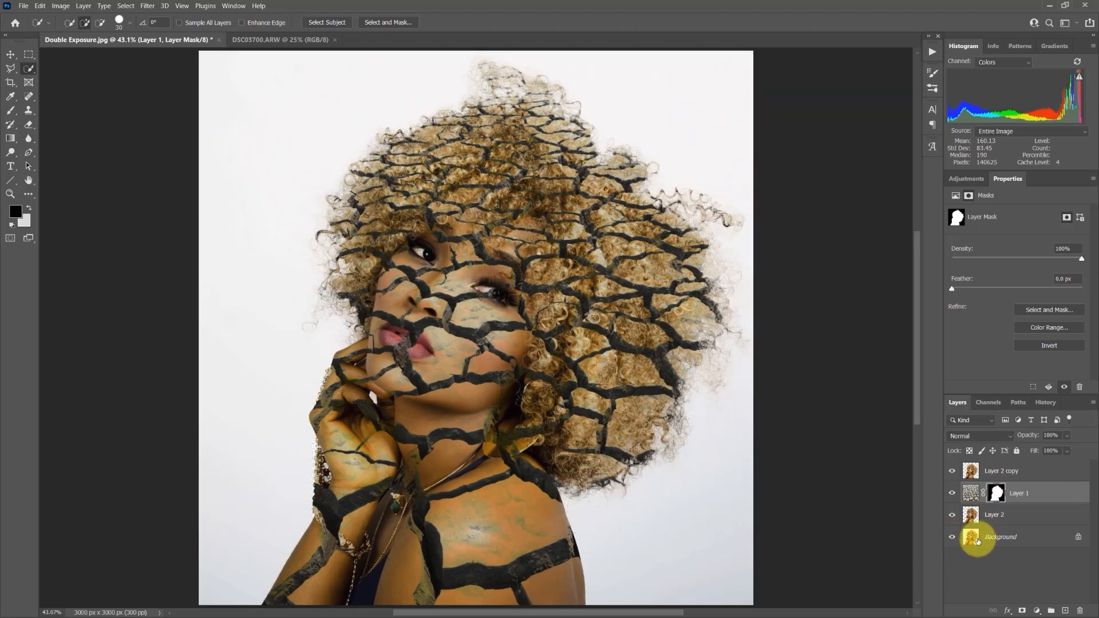
- Add a Solid Color fill layer in light gray e4e4e4 directly above the Background layer
click(975, 537)
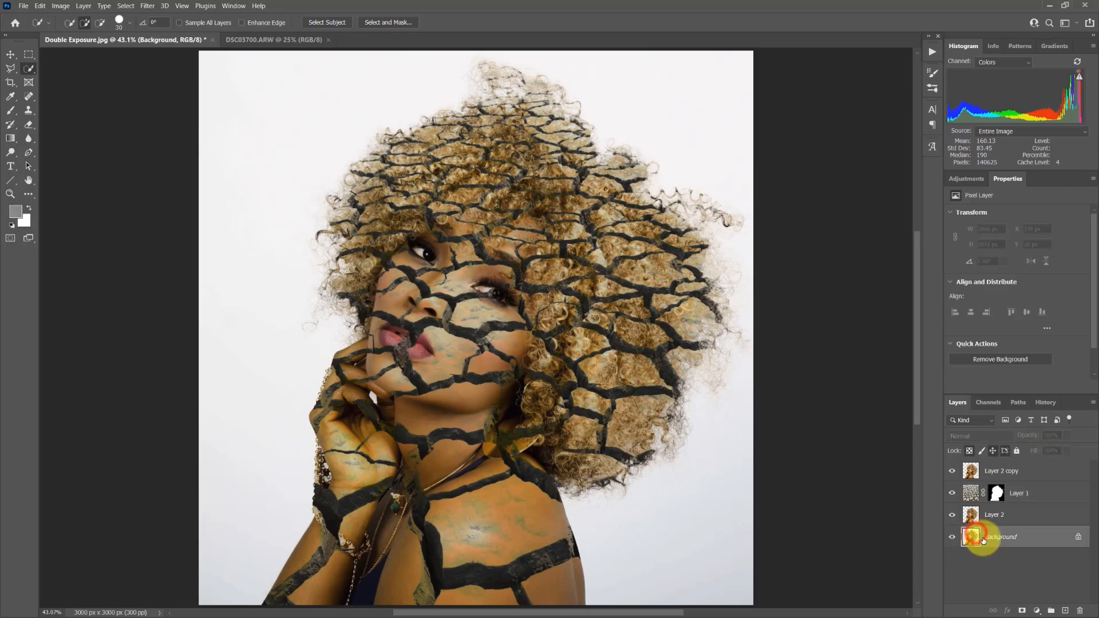
click(952, 537)
click(953, 538)
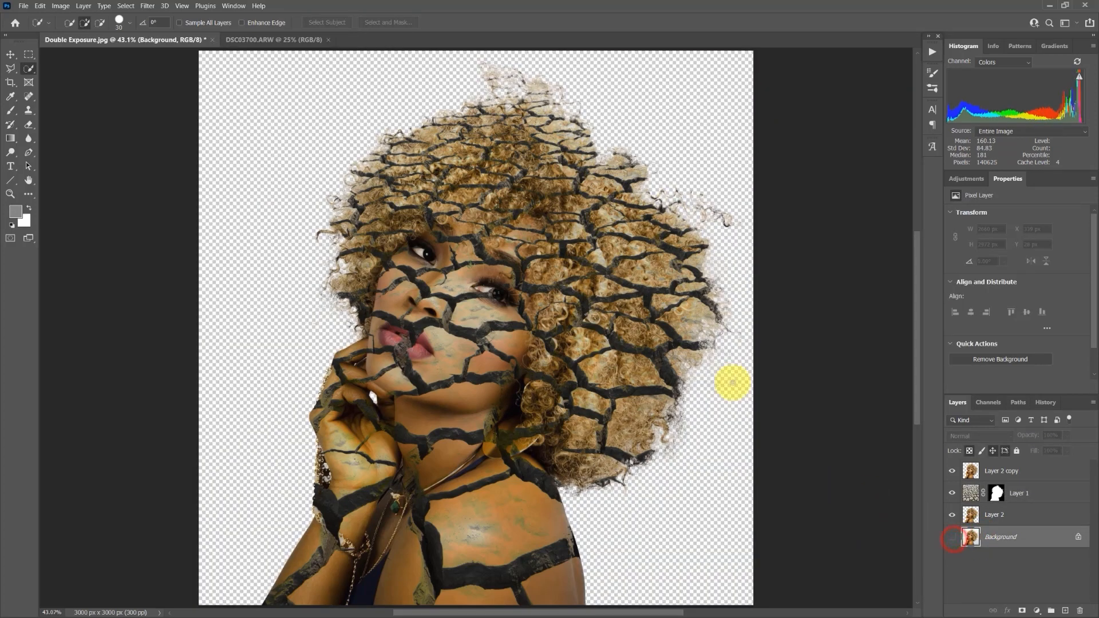
click(953, 540)
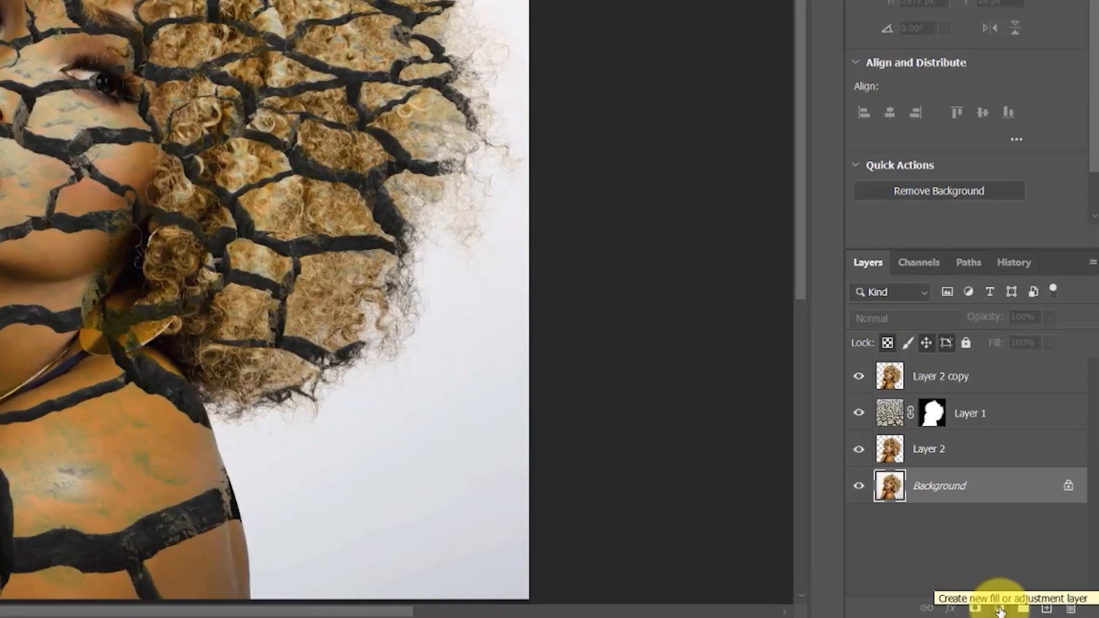
click(1038, 611)
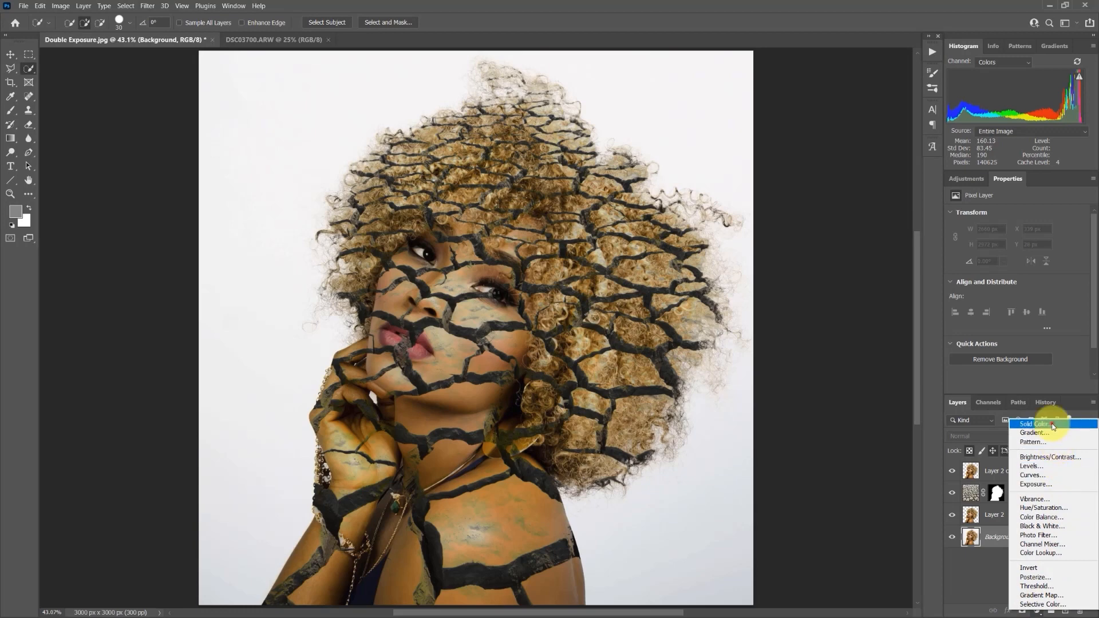
click(1052, 424)
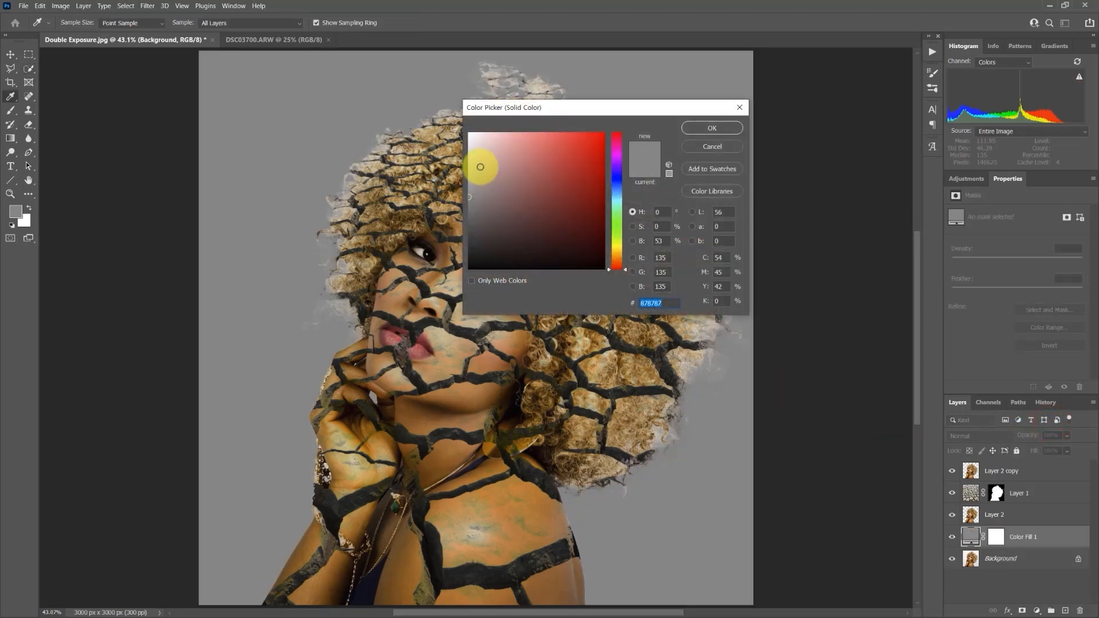
drag(469, 163, 470, 147)
click(719, 127)
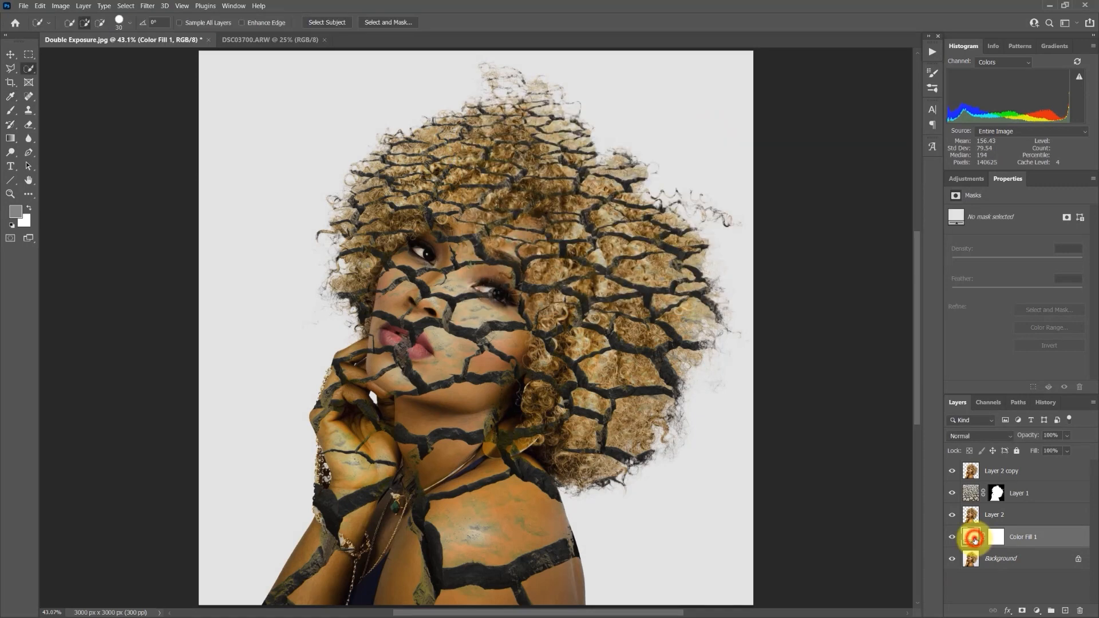
- Change the fill layer's color to a slightly darker neutral light gray
double_click(975, 539)
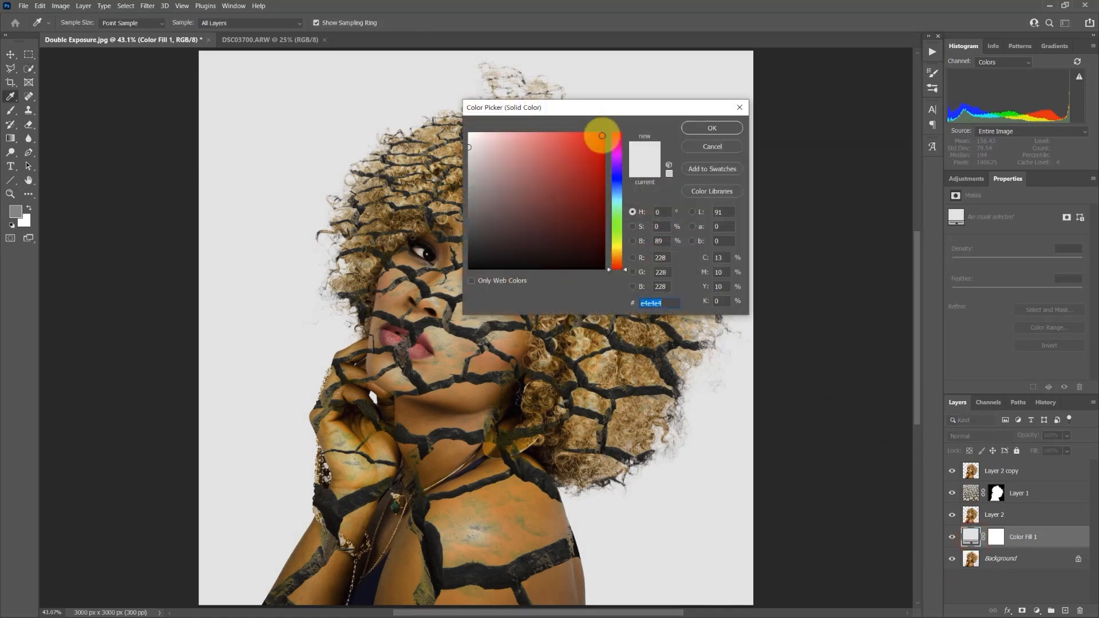
drag(602, 136, 463, 149)
click(707, 129)
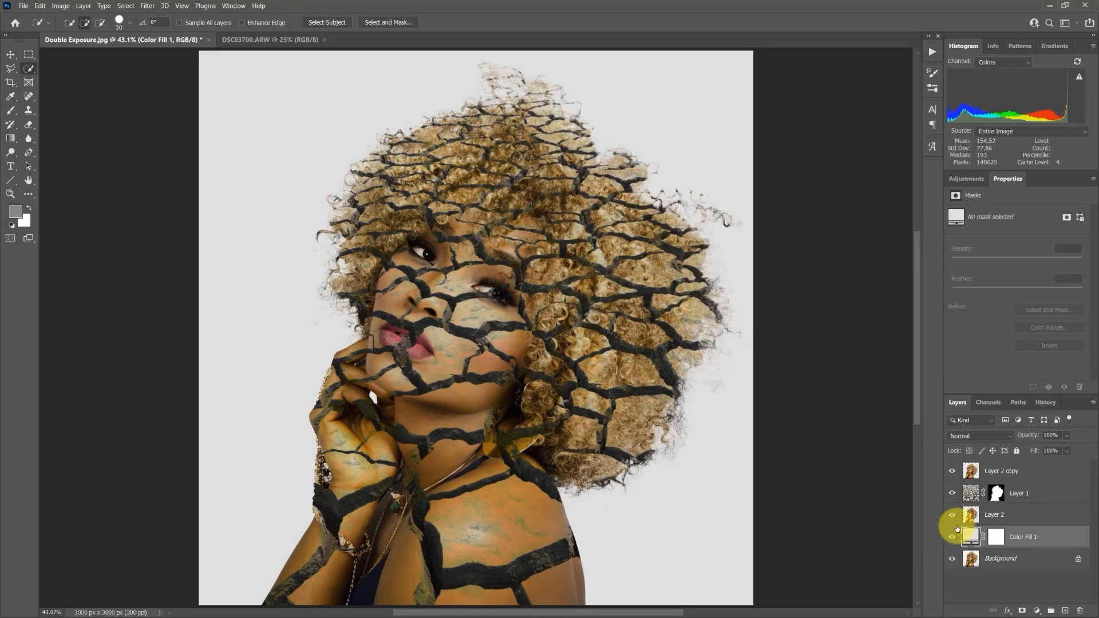
- Unlink the cracked-ground image from its layer mask and select the image for editing
click(970, 491)
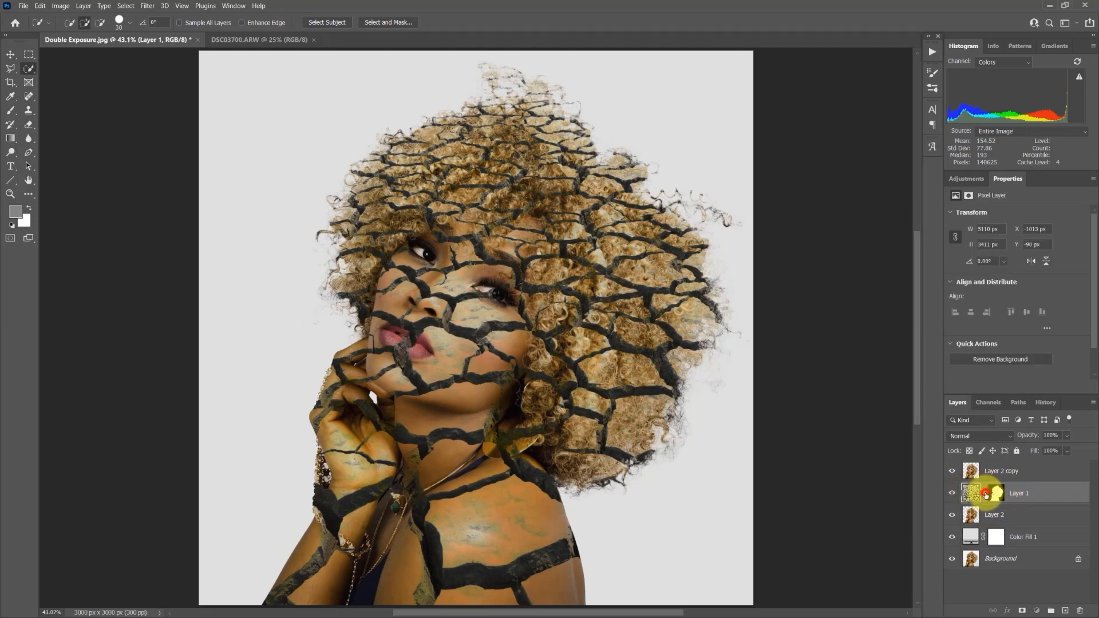
click(985, 494)
click(969, 493)
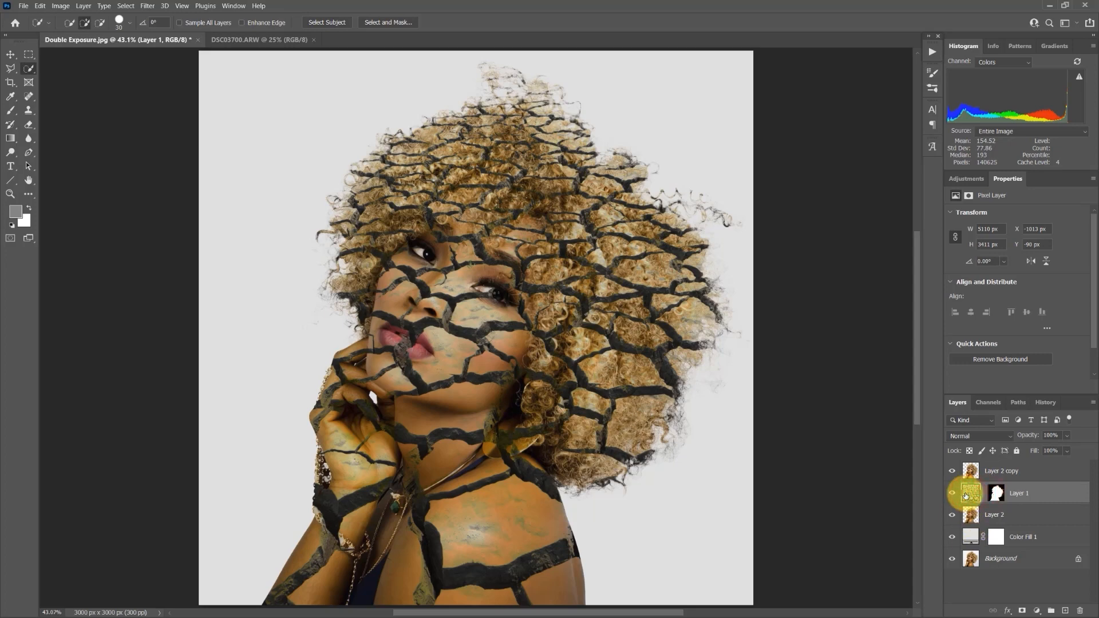
- Reposition the cracked texture inside its mask with Free Transform to about X -801 px, Y -82 px, and apply it
key(ctrl+minus)
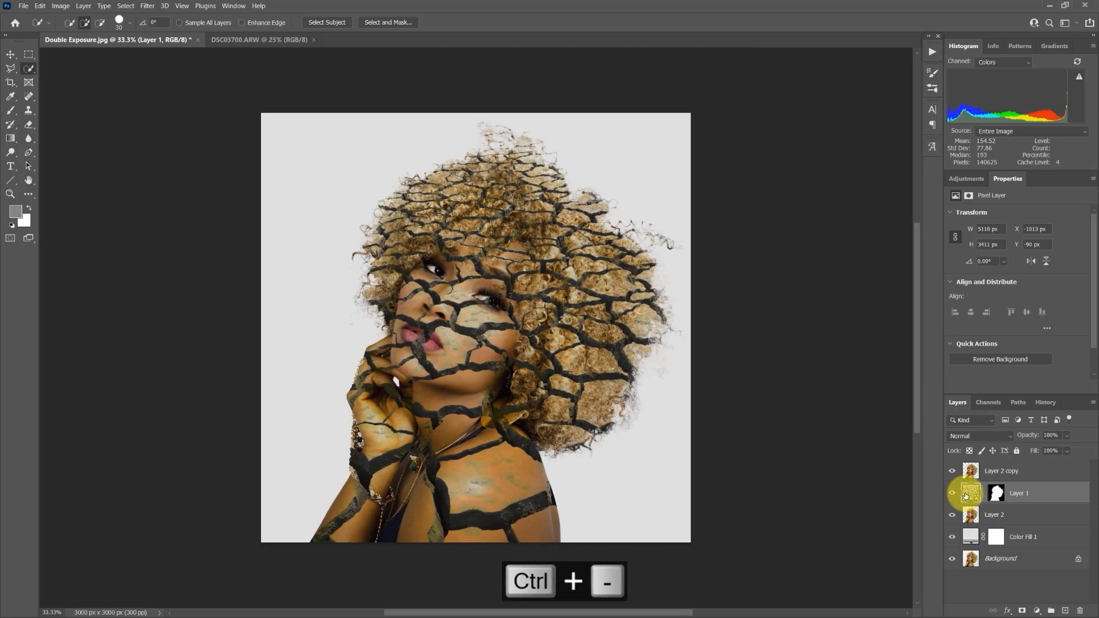
key(ctrl+minus)
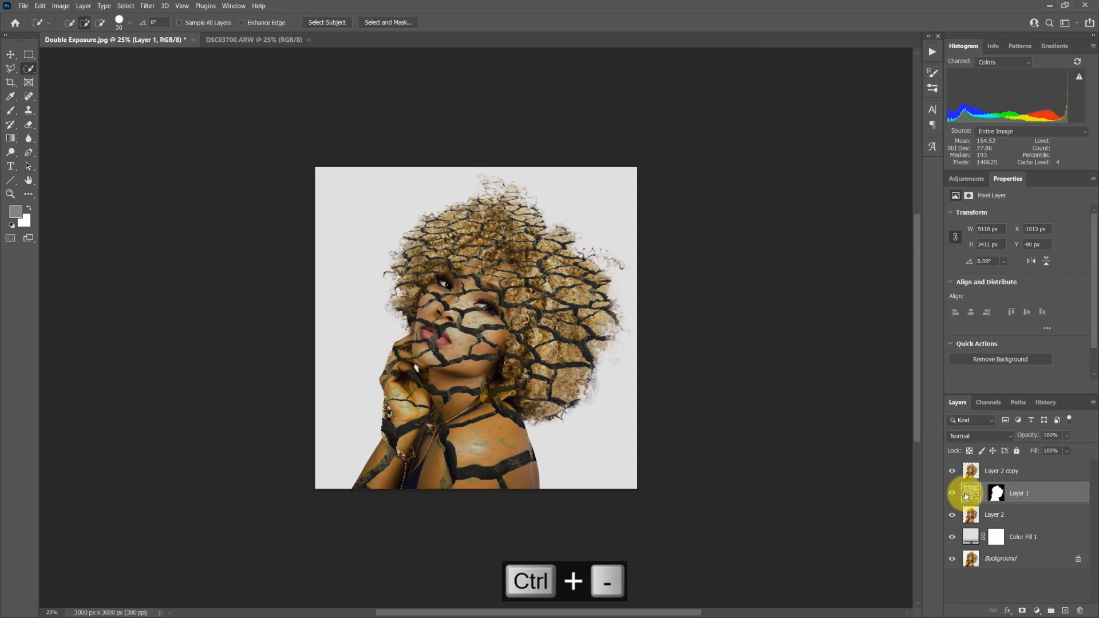
key(ctrl+t)
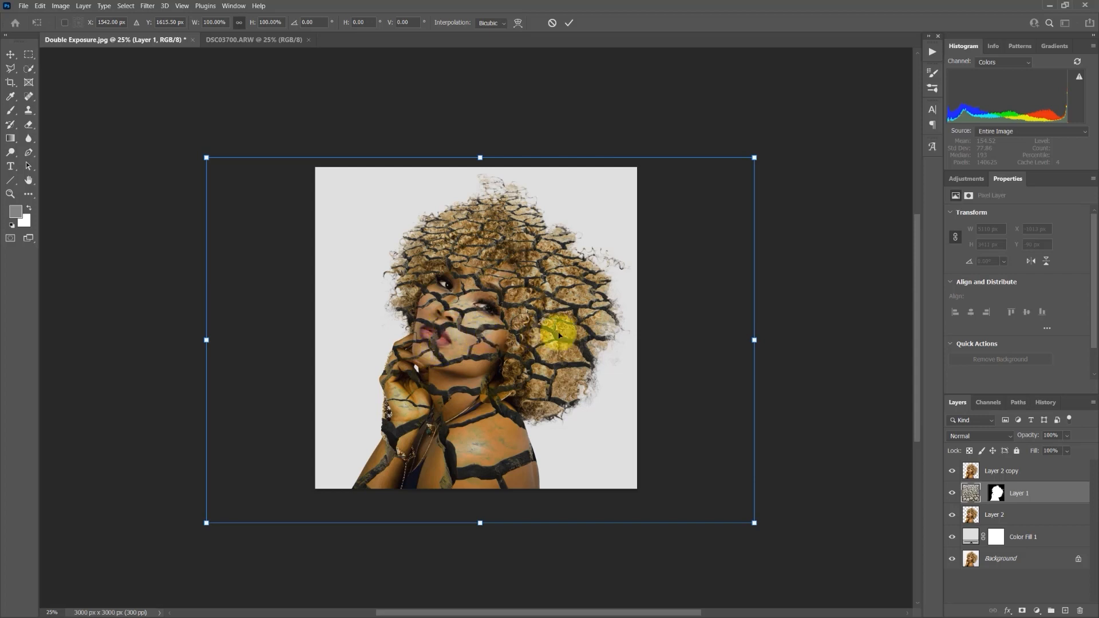
drag(550, 317, 477, 341)
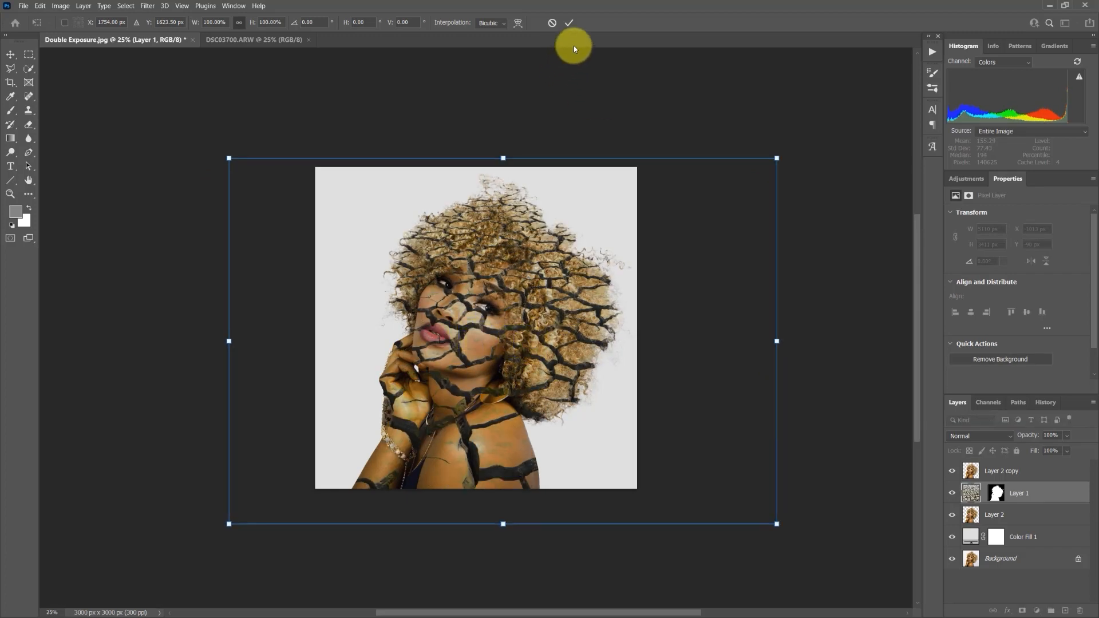
click(571, 23)
key(w)
key(ctrl+0)
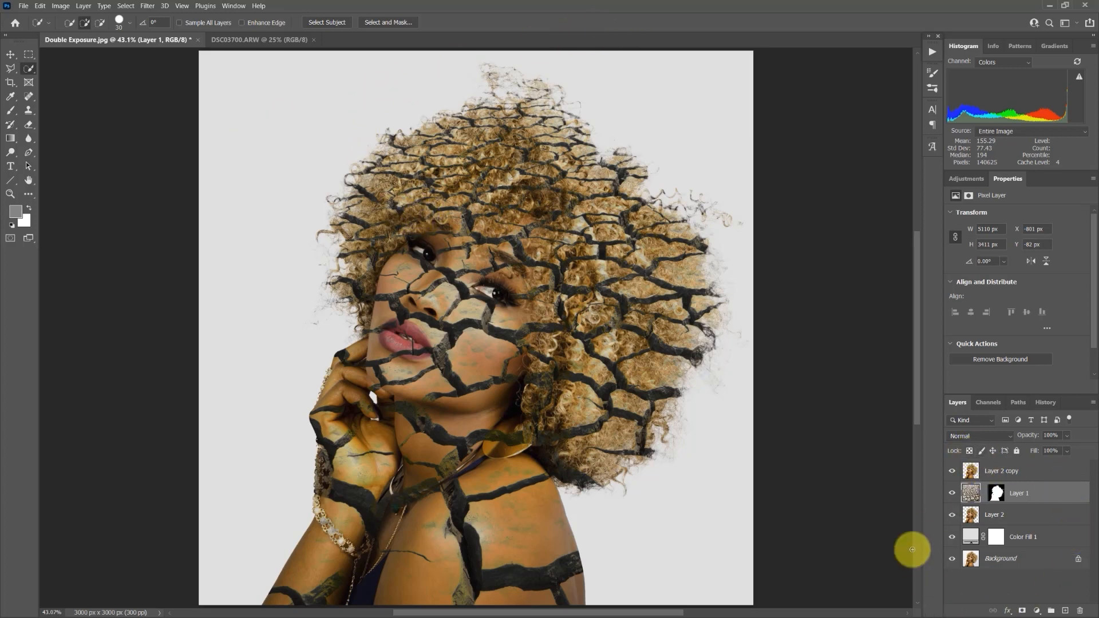
- Duplicate the whole document with its layers as Double Exposure copy
click(61, 5)
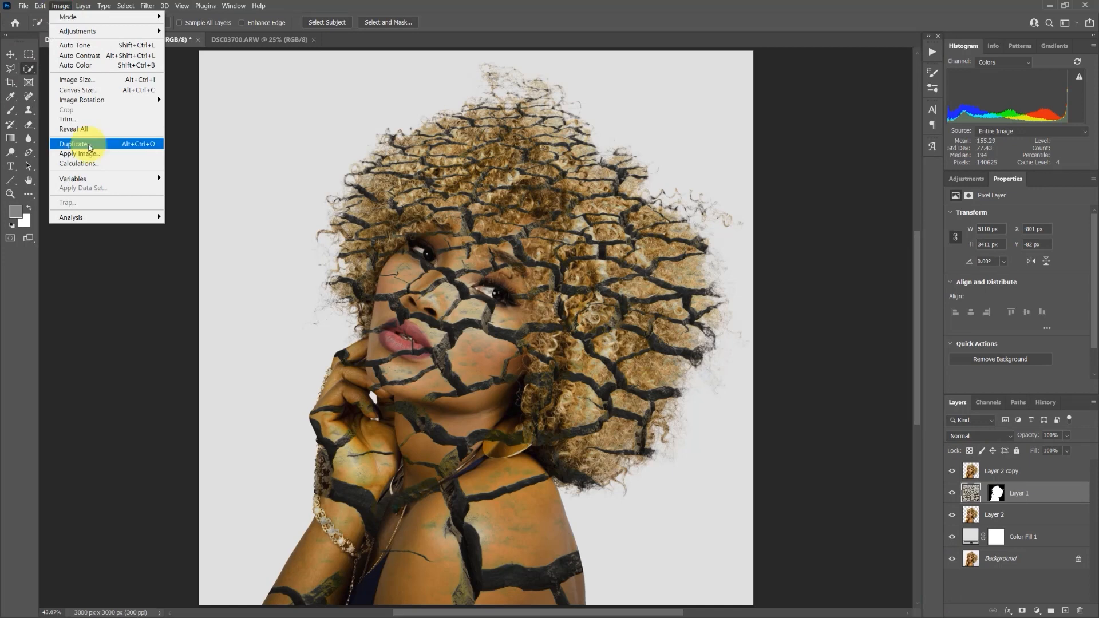
click(89, 148)
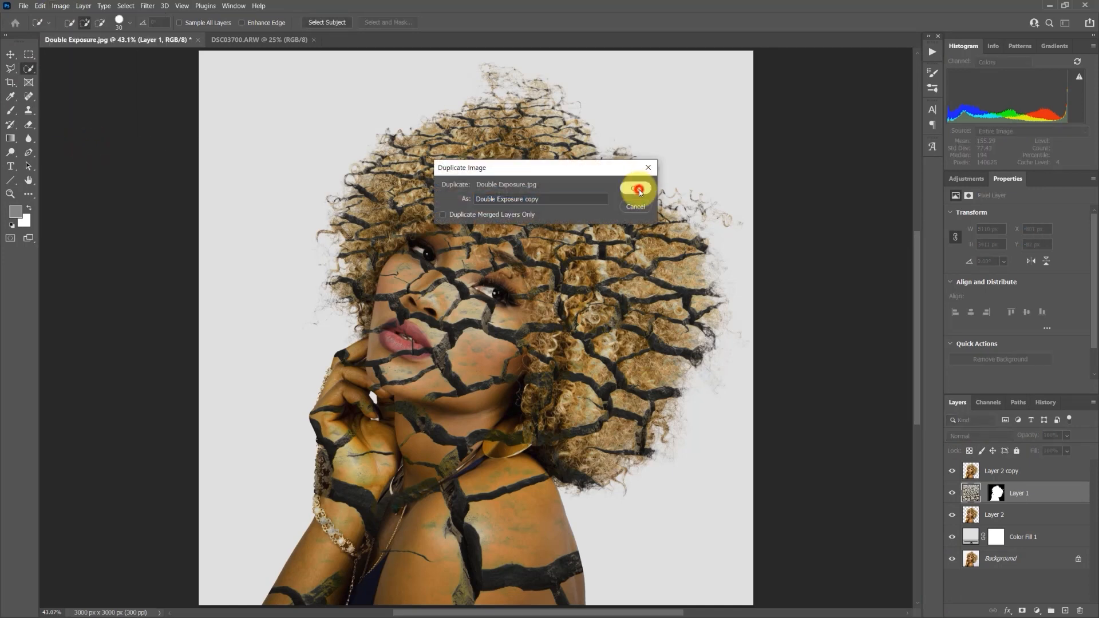
click(638, 189)
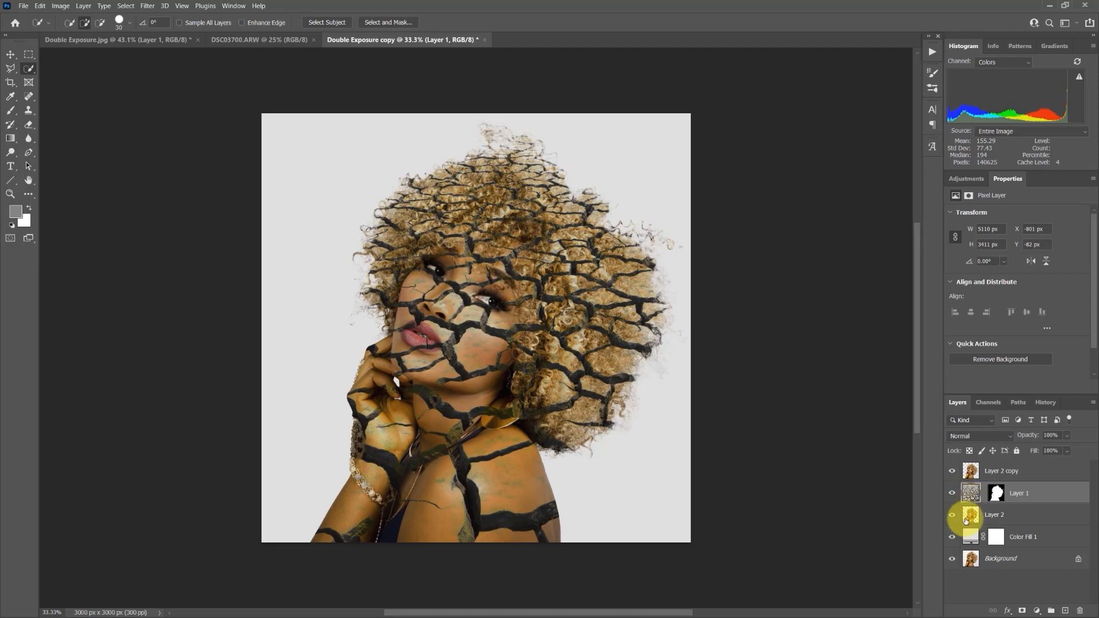
- Delete every layer in the duplicated document except the lower cut-out, Layer 2
key(ctrl+a)
ctrl+click(996, 471)
ctrl+click(1021, 538)
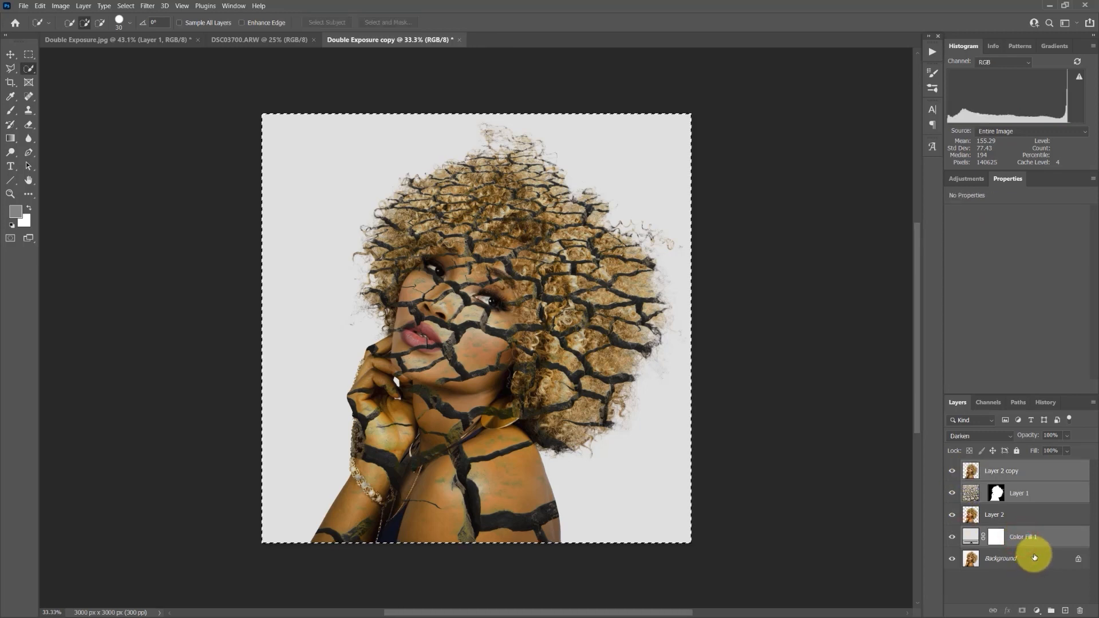
shift+click(1036, 559)
ctrl+click(1054, 491)
ctrl+click(1052, 471)
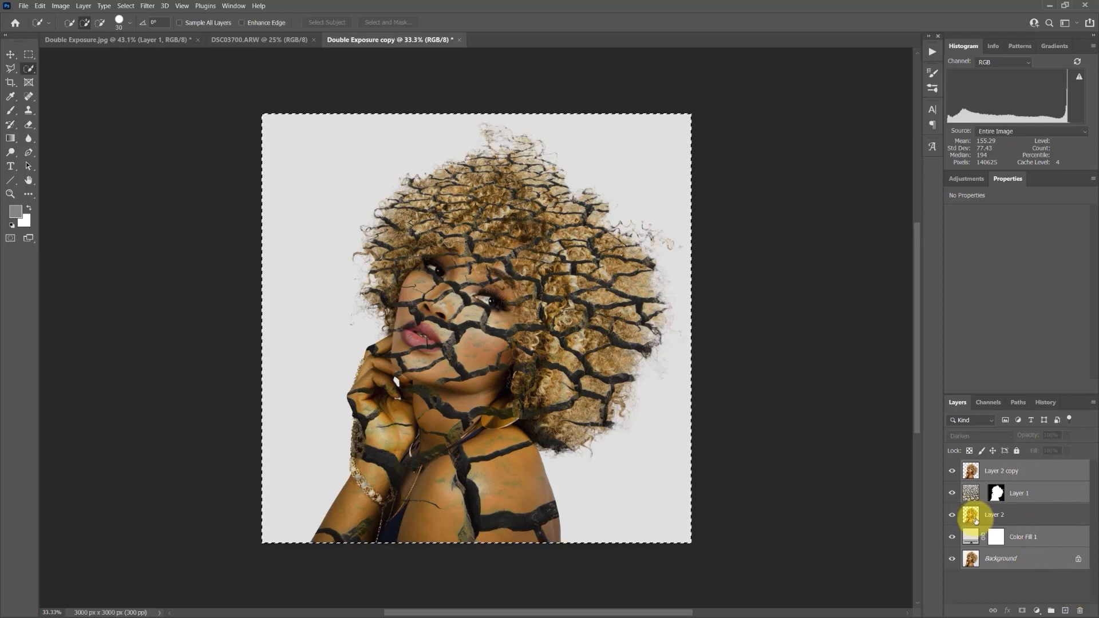
click(1082, 611)
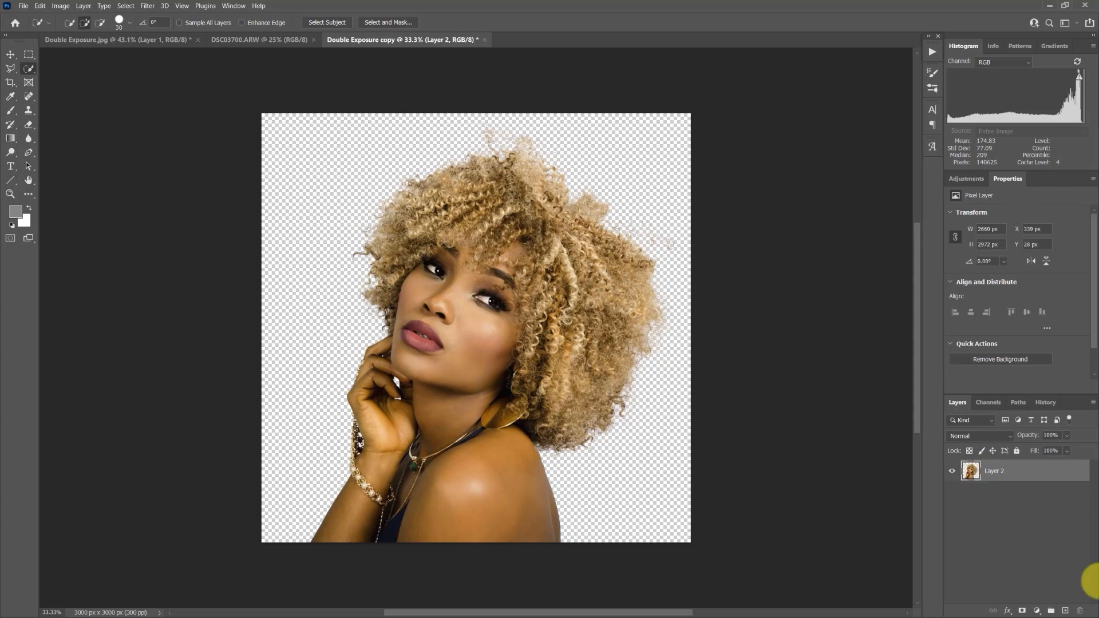
- Save the duplicated cut-out document as a Photoshop file named map in the Downloads folder, with maximum compatibility
key(ctrl+shift+s)
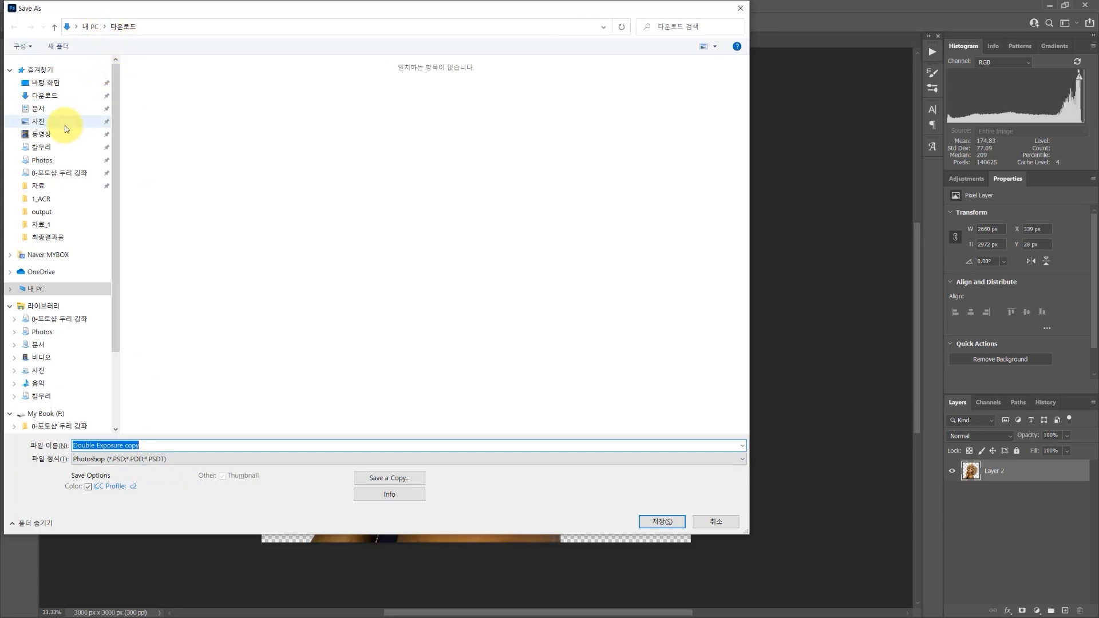
drag(150, 444, 26, 448)
text(map)
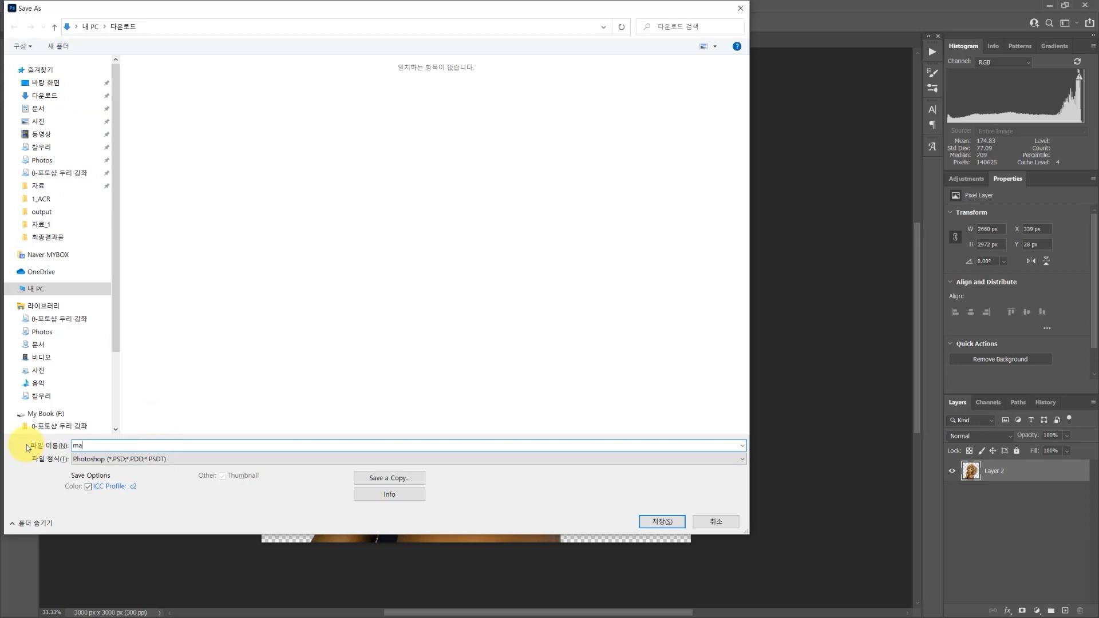
click(663, 522)
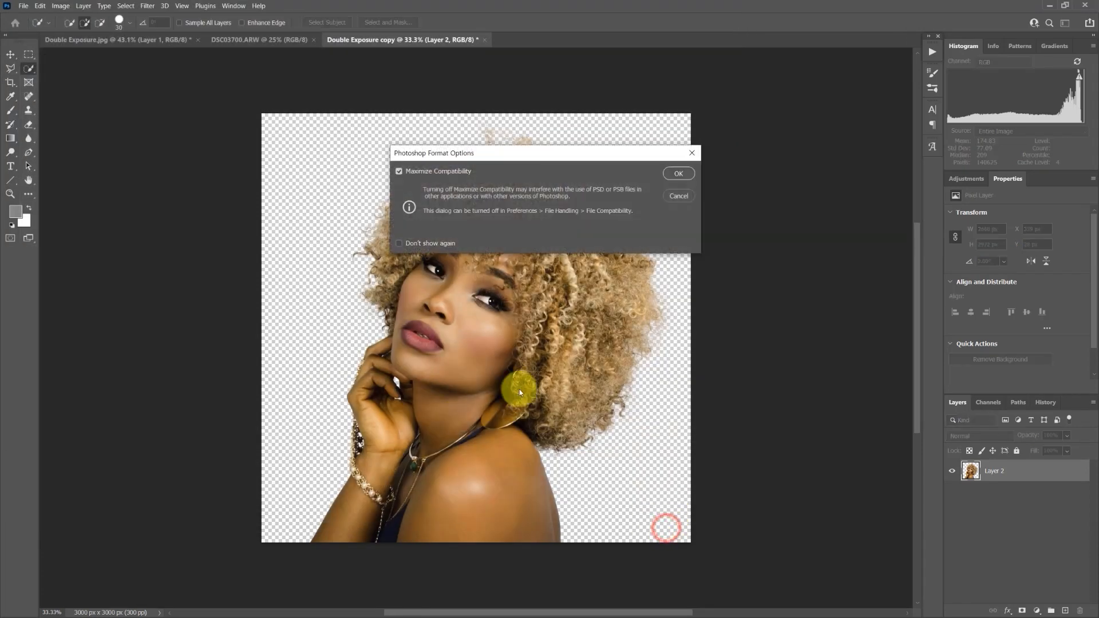
click(688, 177)
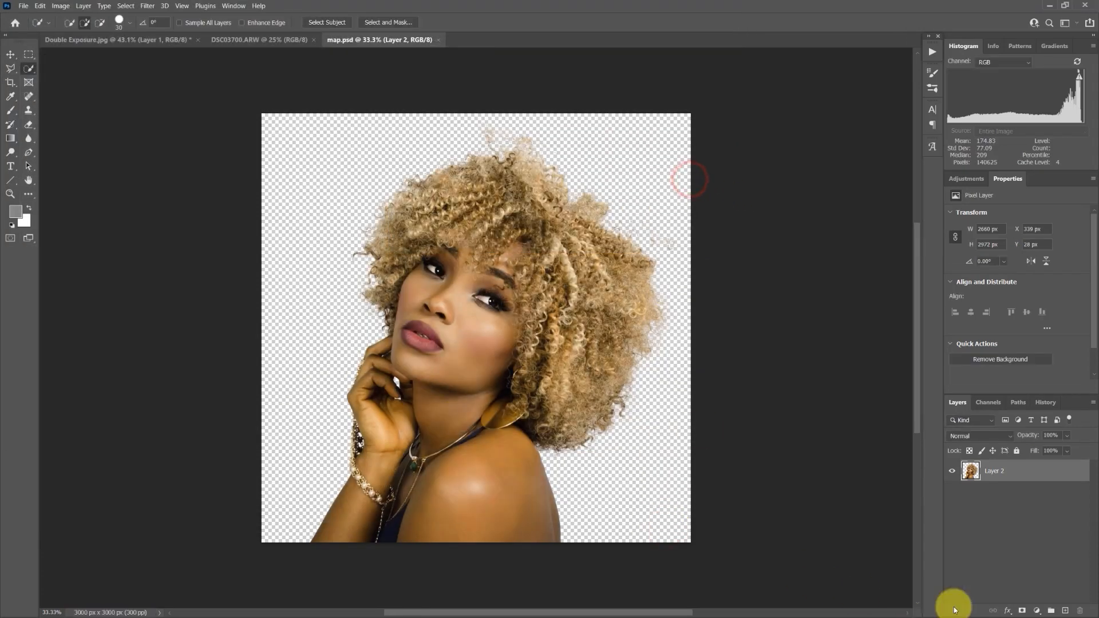
- Displace the cracked-ground image in the Double Exposure document using map.psd, with both scales 10, Stretch To Fill and Repeat Edge Pixels, and compare before and after
click(141, 40)
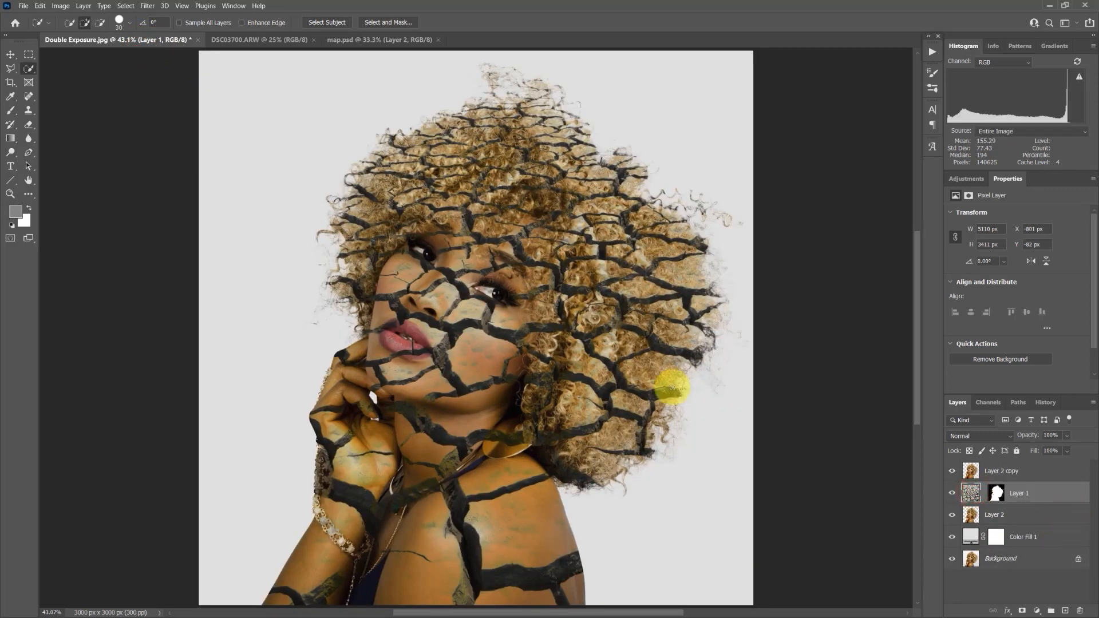
click(147, 6)
mouse_move(174, 158)
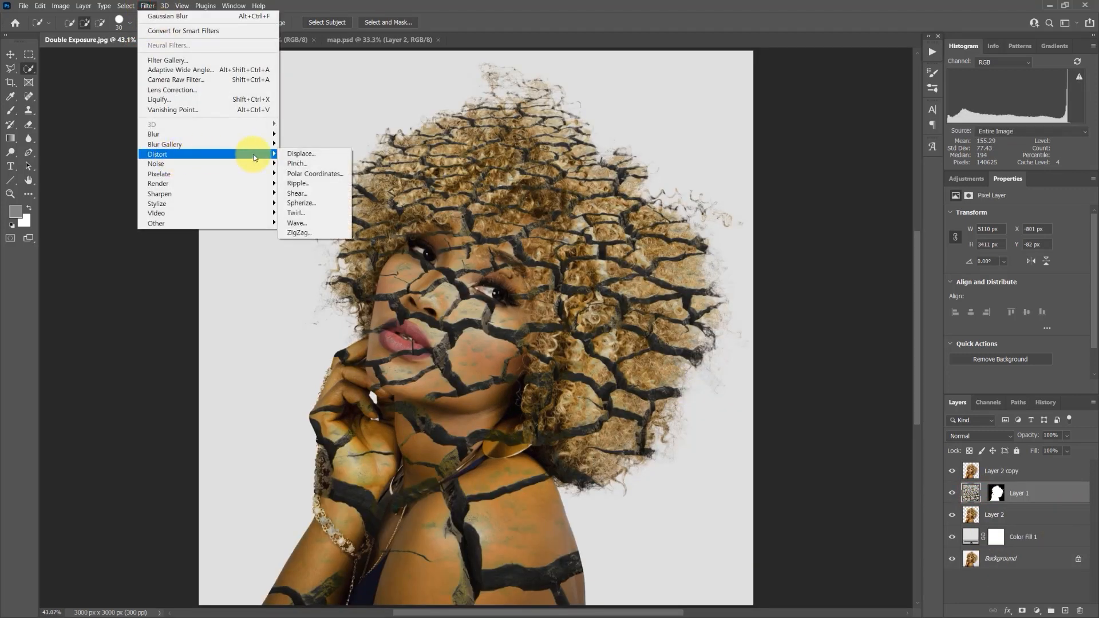
click(315, 158)
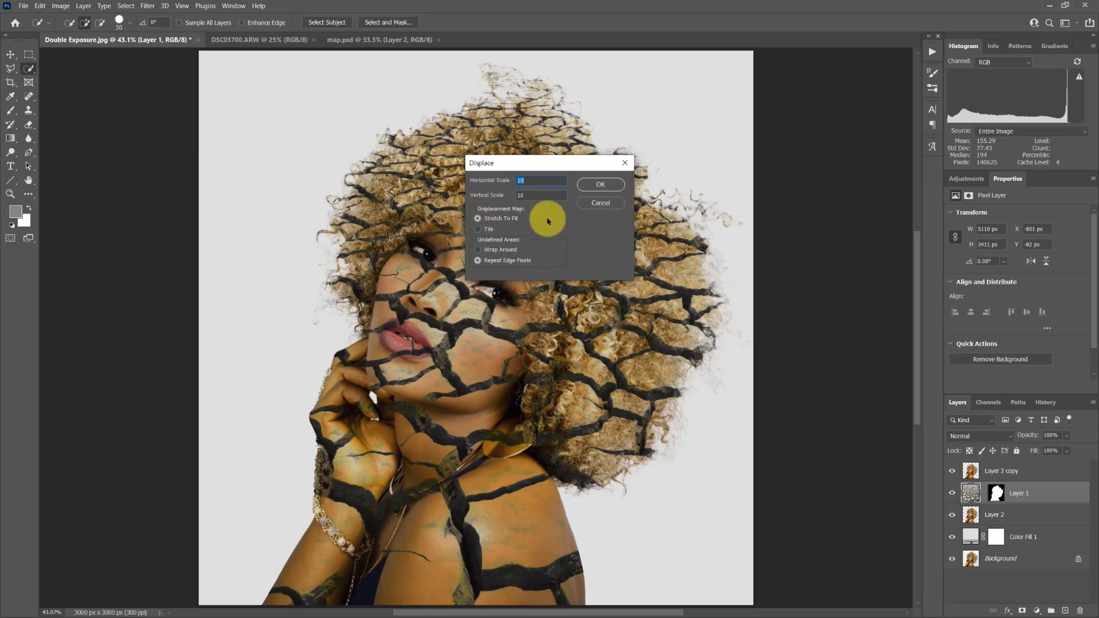
click(605, 189)
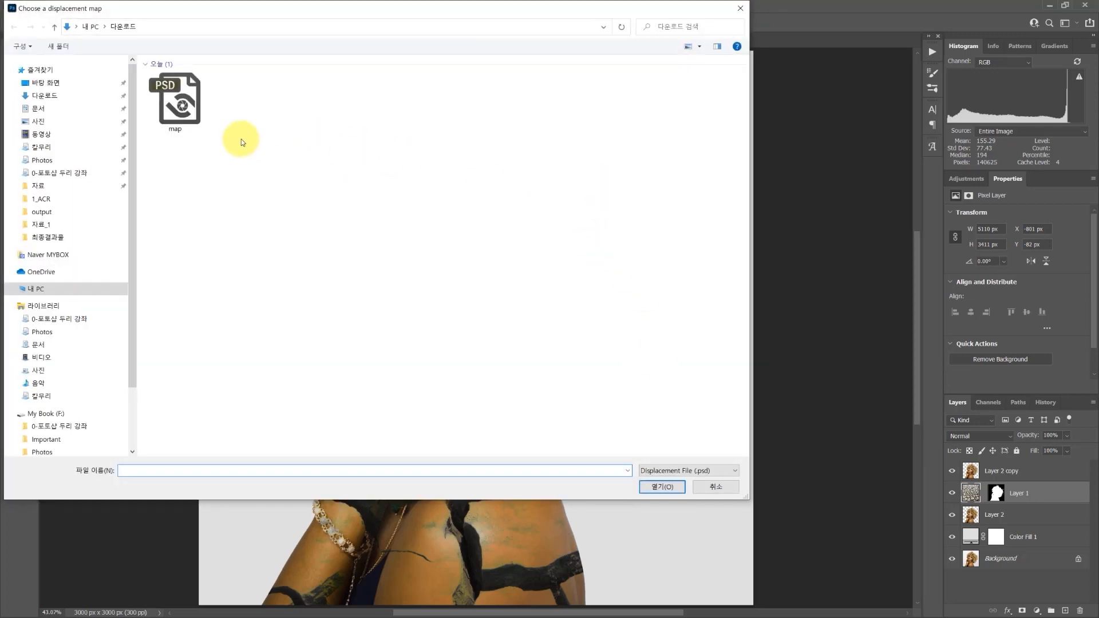
click(49, 95)
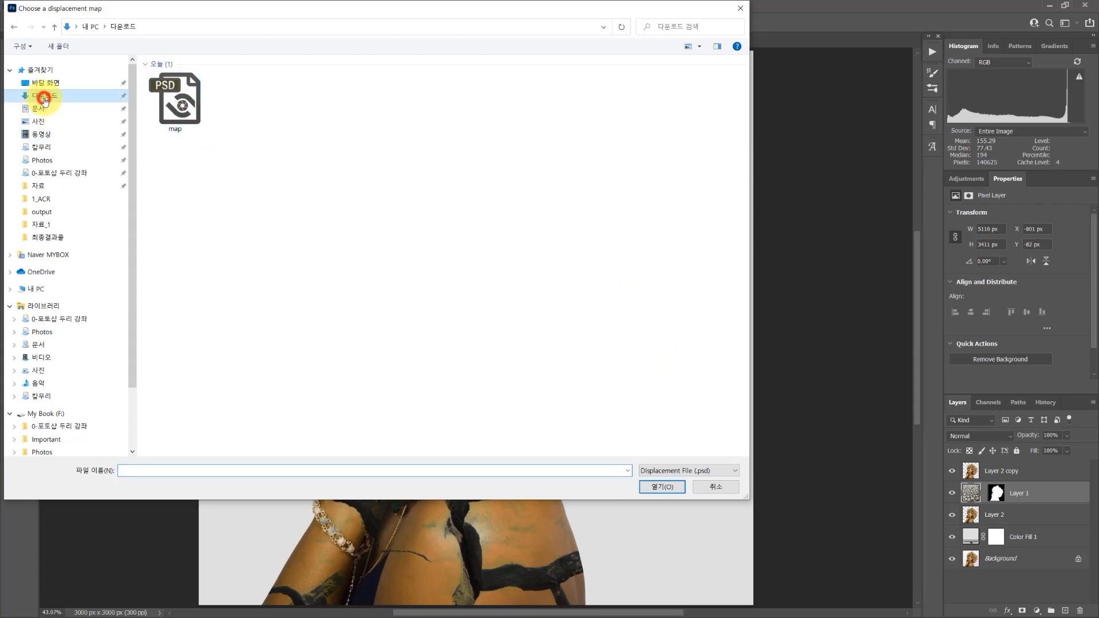
click(177, 99)
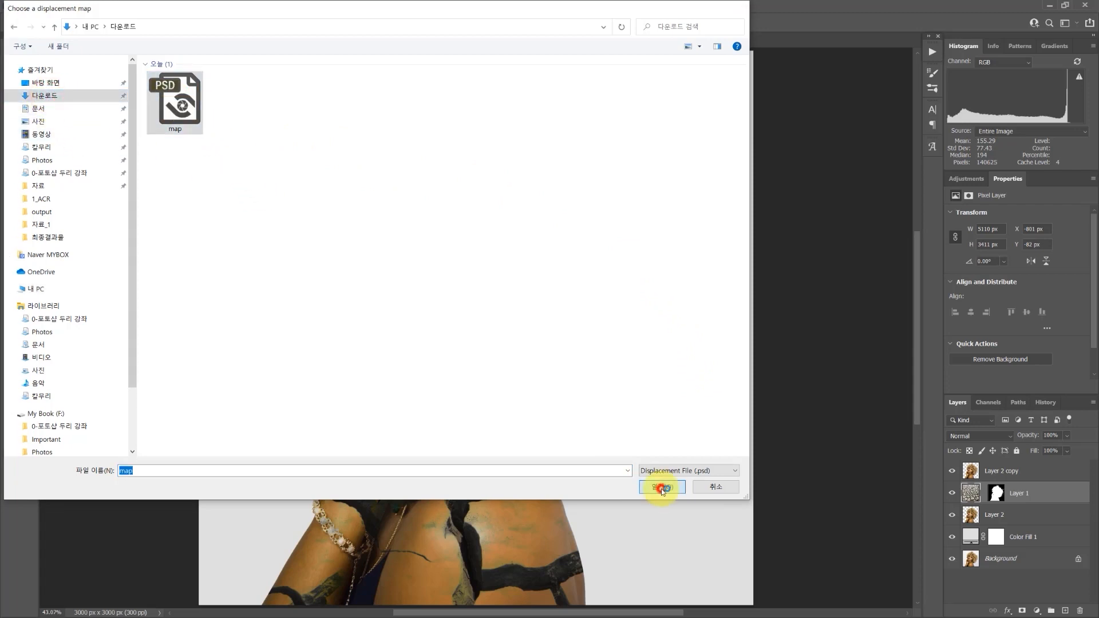
click(662, 487)
key(ctrl+z)
key(ctrl+shift+z)
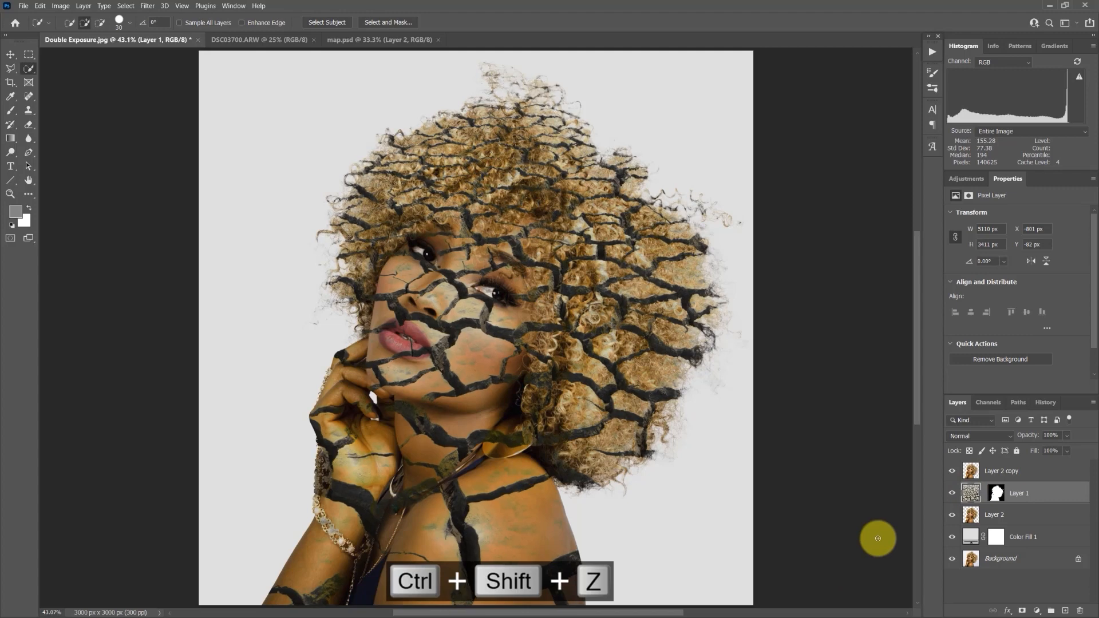
key(ctrl+z)
key(ctrl+shift+z)
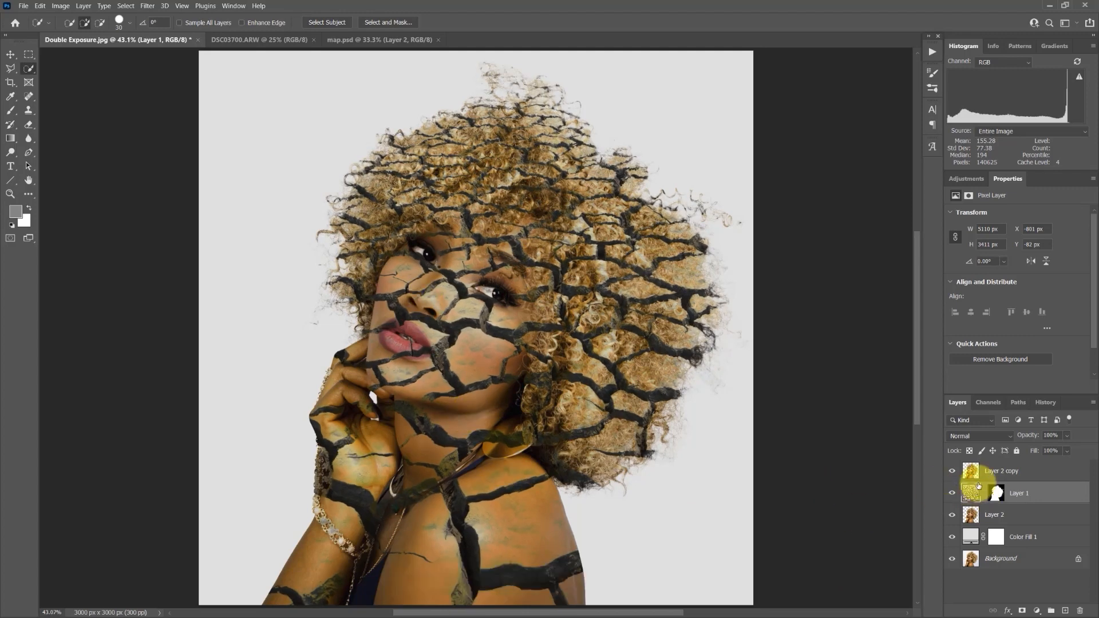
- Soften the cracked-ground image on Layer 1 slightly with Gaussian Blur and set the layer's opacity to 80%
click(146, 7)
mouse_move(175, 136)
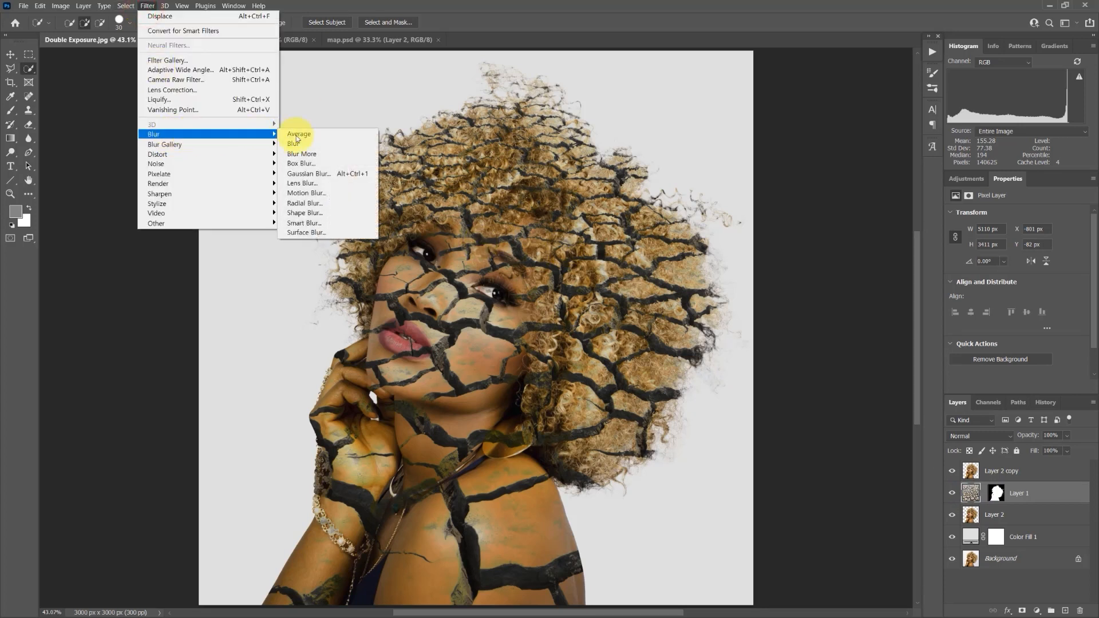
click(308, 174)
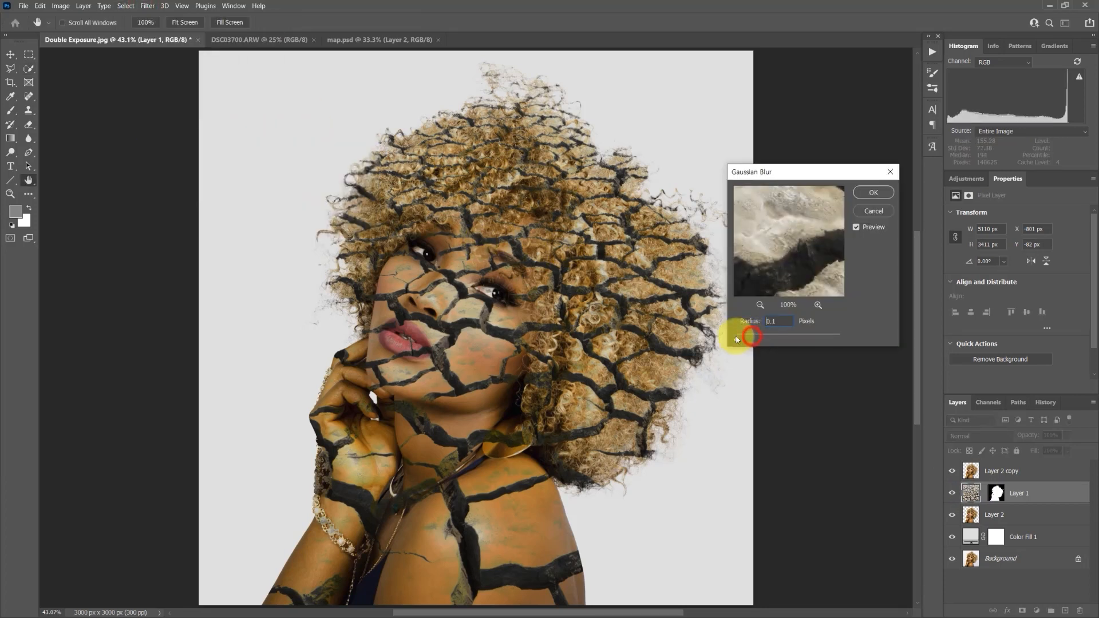
drag(754, 338, 754, 338)
drag(752, 336, 751, 336)
click(874, 192)
key(w)
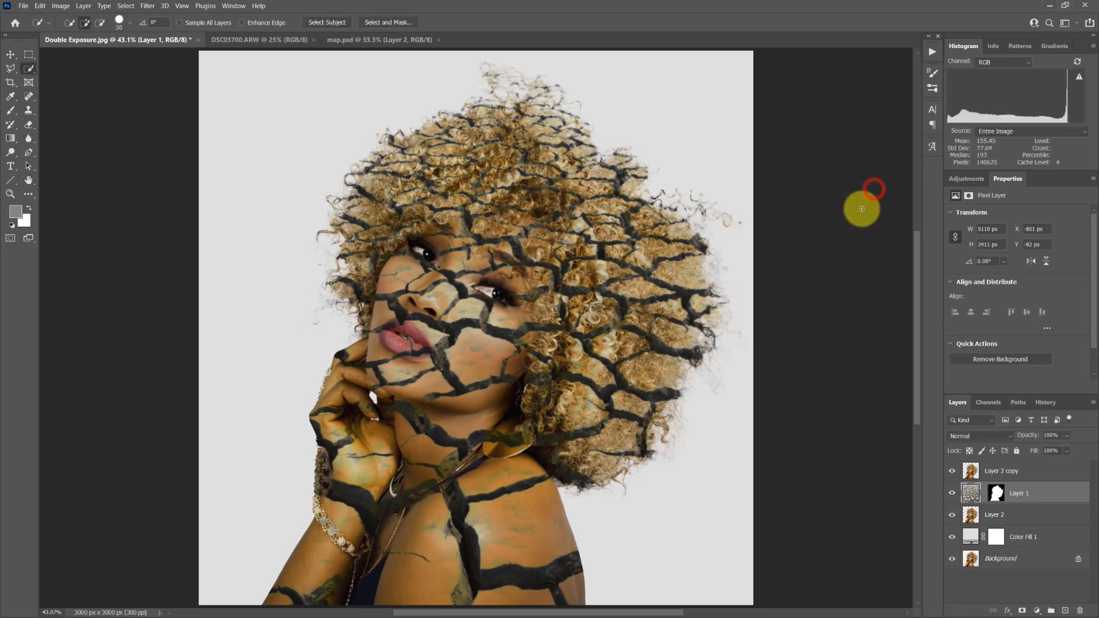
click(970, 493)
click(1067, 437)
mouse_move(1080, 448)
mouse_down()
mouse_move(1003, 444)
mouse_move(1070, 458)
mouse_up()
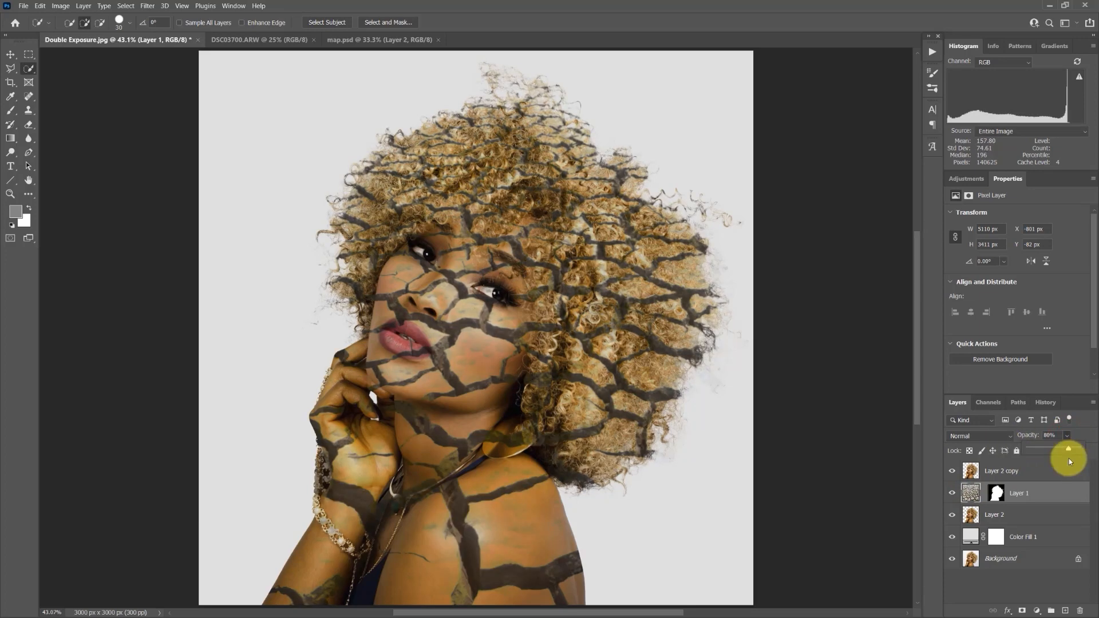
- Add a Black & White adjustment above Layer 2 copy with Reds 43 and Yellows 86, and set Layer 1's opacity to 85%
click(972, 471)
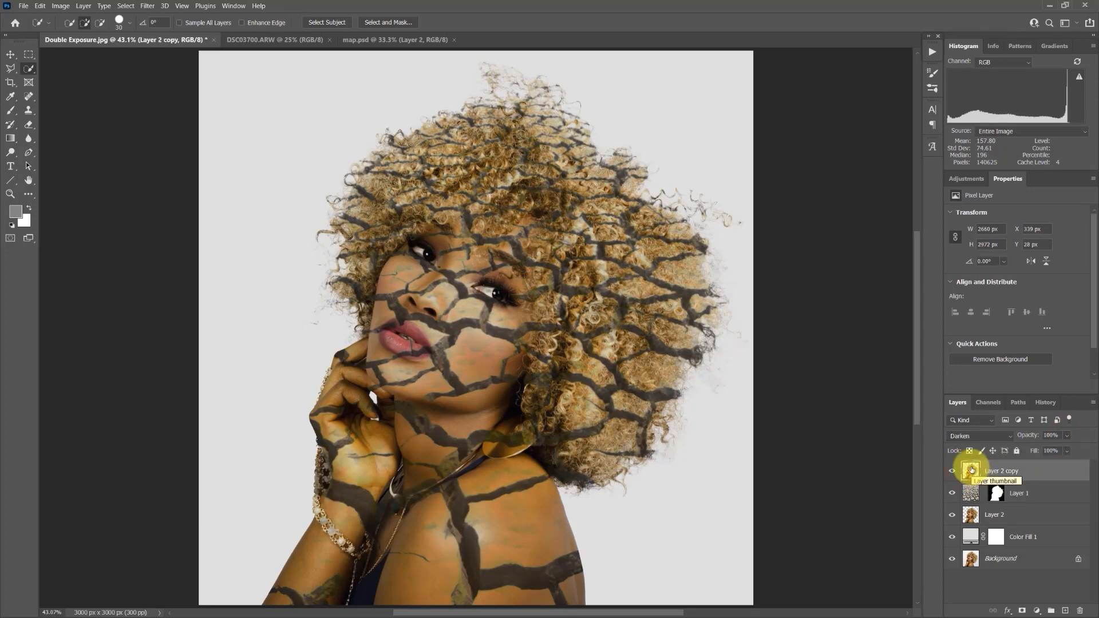
click(964, 180)
click(994, 222)
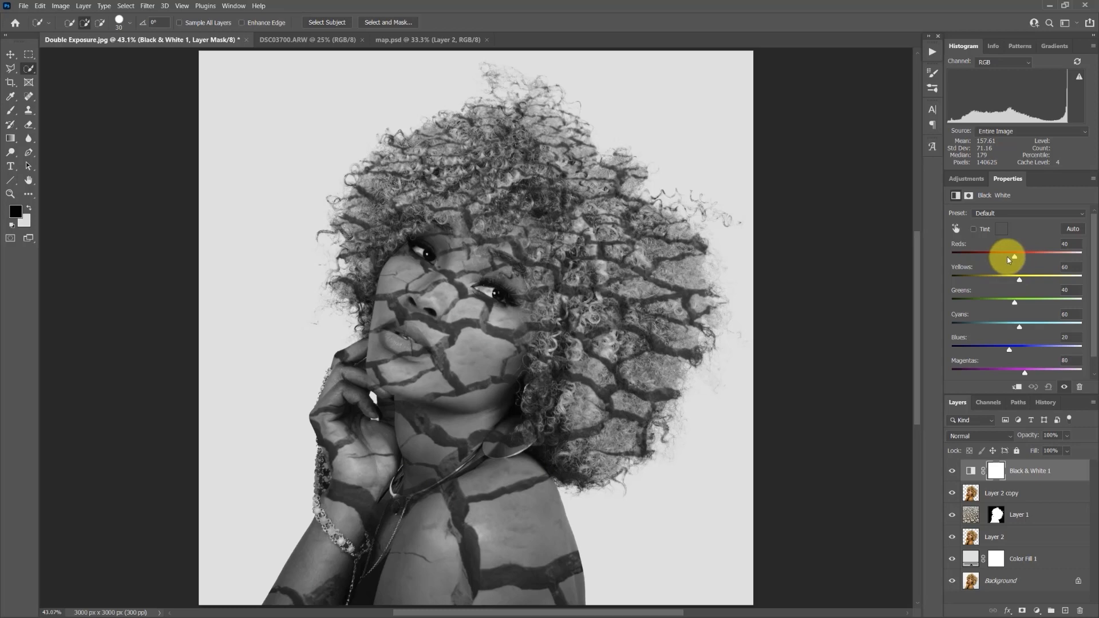
drag(1009, 259, 1028, 281)
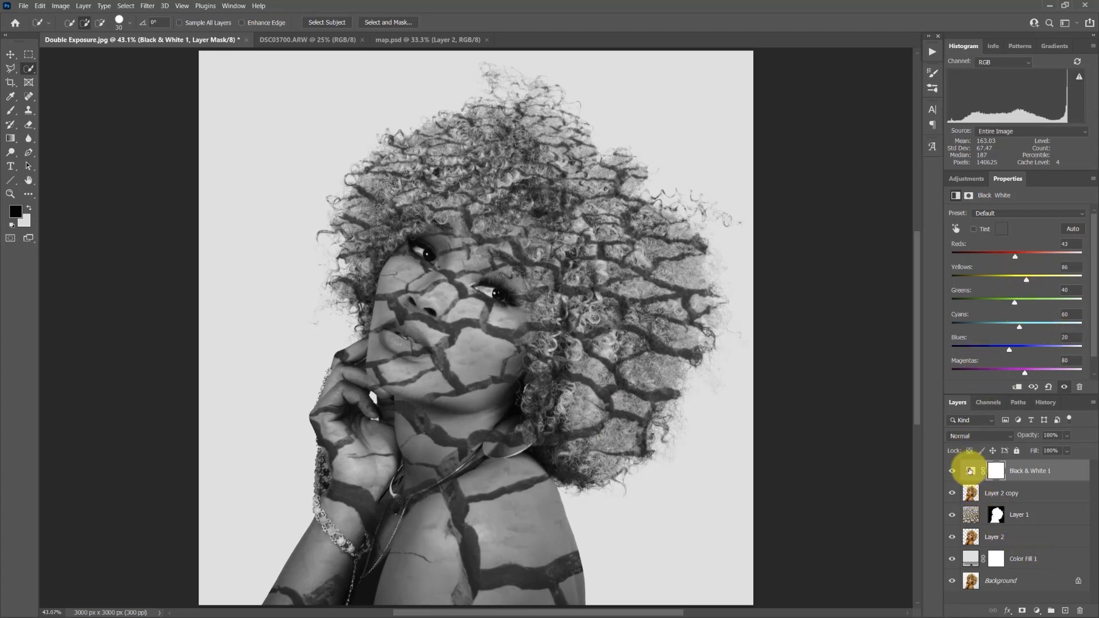
click(1025, 515)
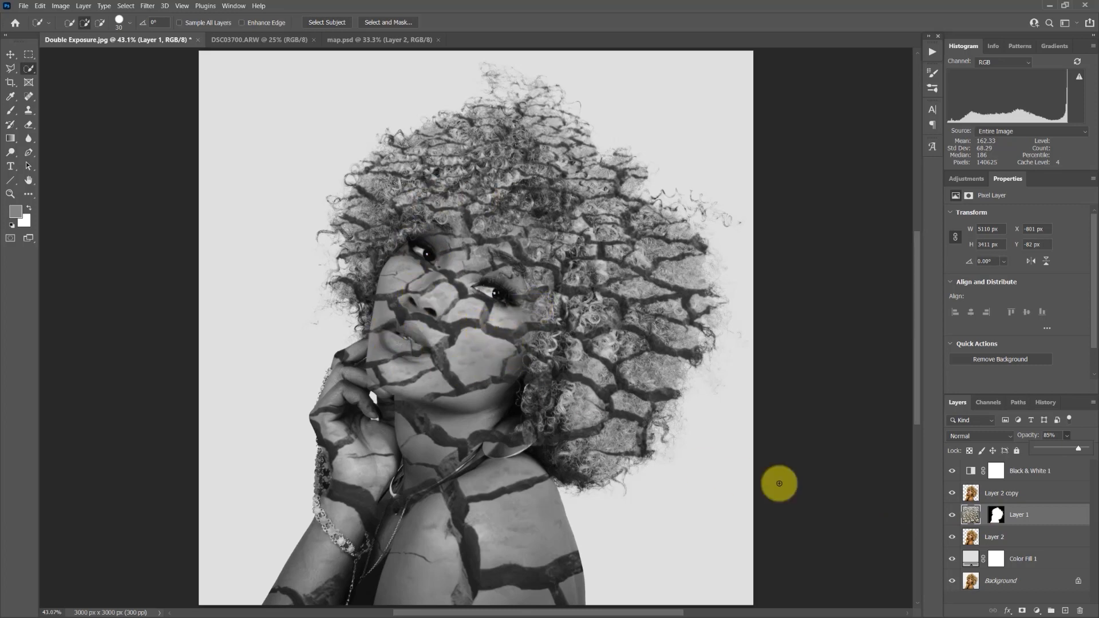
- Paint black on the Black & White layer mask over both eyes with a 50 px brush to restore their color
click(998, 470)
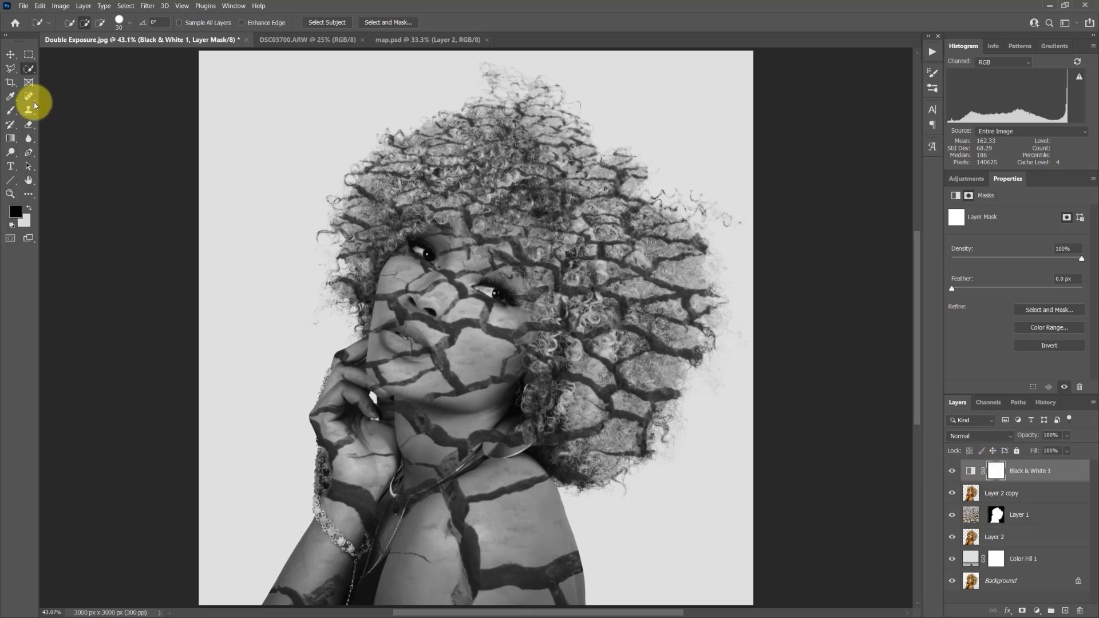
click(10, 110)
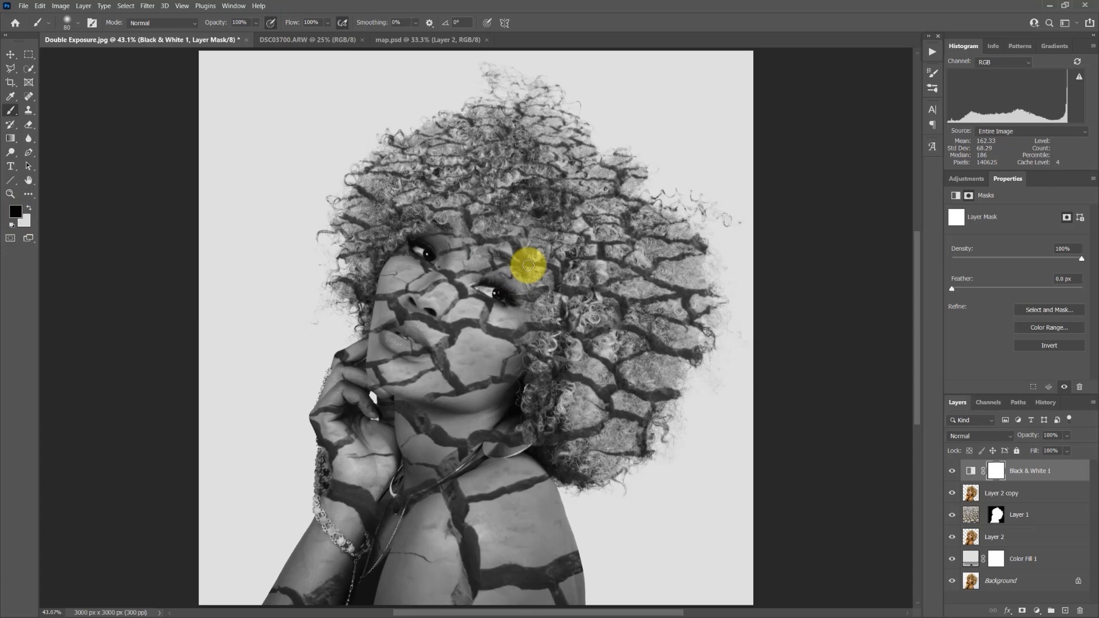
key(ctrl+equal)
key(ctrl+equal)
key(ctrl+equal)
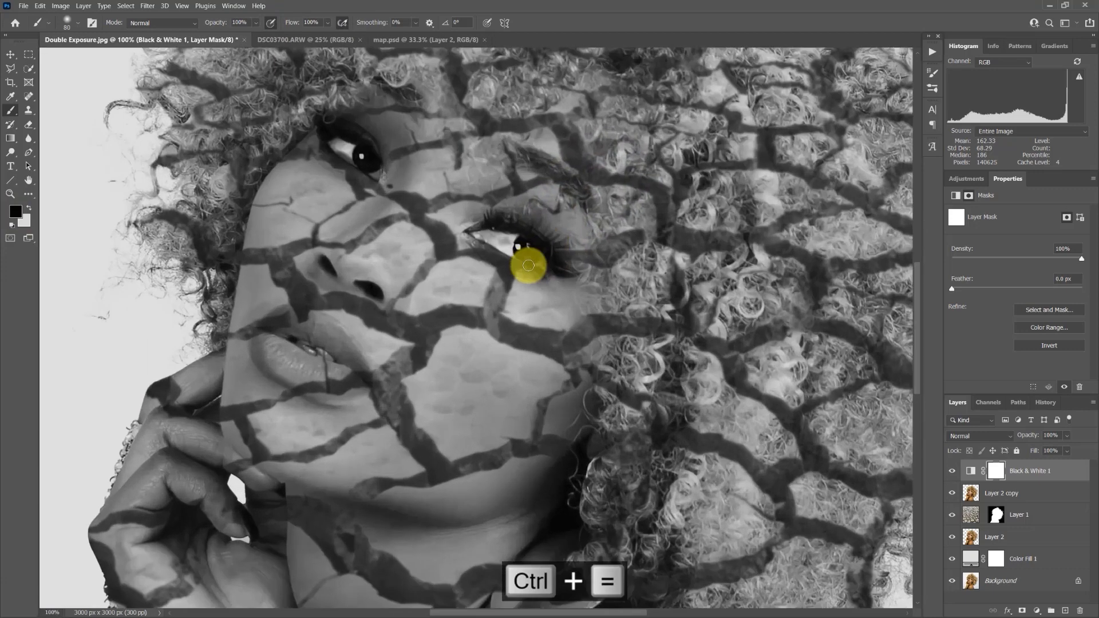
key(bracketleft)
key(bracketleft)
key(bracketleft)
drag(542, 257, 484, 235)
mouse_move(374, 165)
mouse_down()
mouse_move(324, 133)
mouse_move(361, 156)
mouse_up()
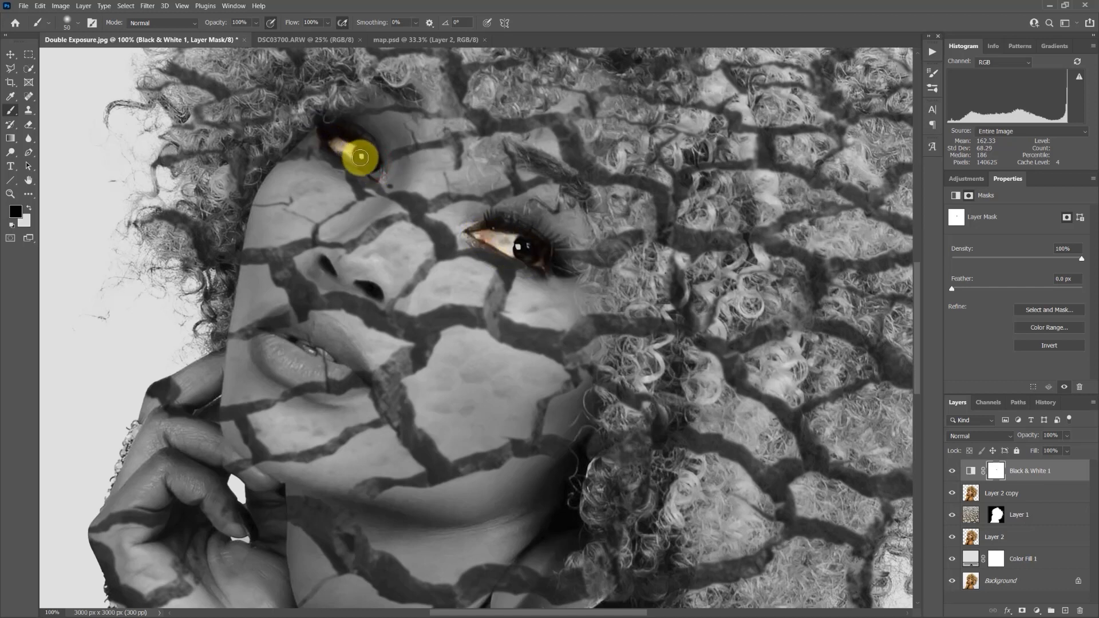
- Paint black over the lips on the Black & White mask to restore their color, enlarging the brush to 80 px
mouse_move(337, 389)
mouse_down()
mouse_move(351, 369)
mouse_move(363, 376)
mouse_move(351, 355)
mouse_move(275, 317)
mouse_move(259, 338)
mouse_move(326, 380)
mouse_move(336, 363)
mouse_move(286, 322)
mouse_move(283, 335)
mouse_move(319, 369)
mouse_move(314, 360)
mouse_up()
key(bracketright)
key(bracketright)
key(bracketright)
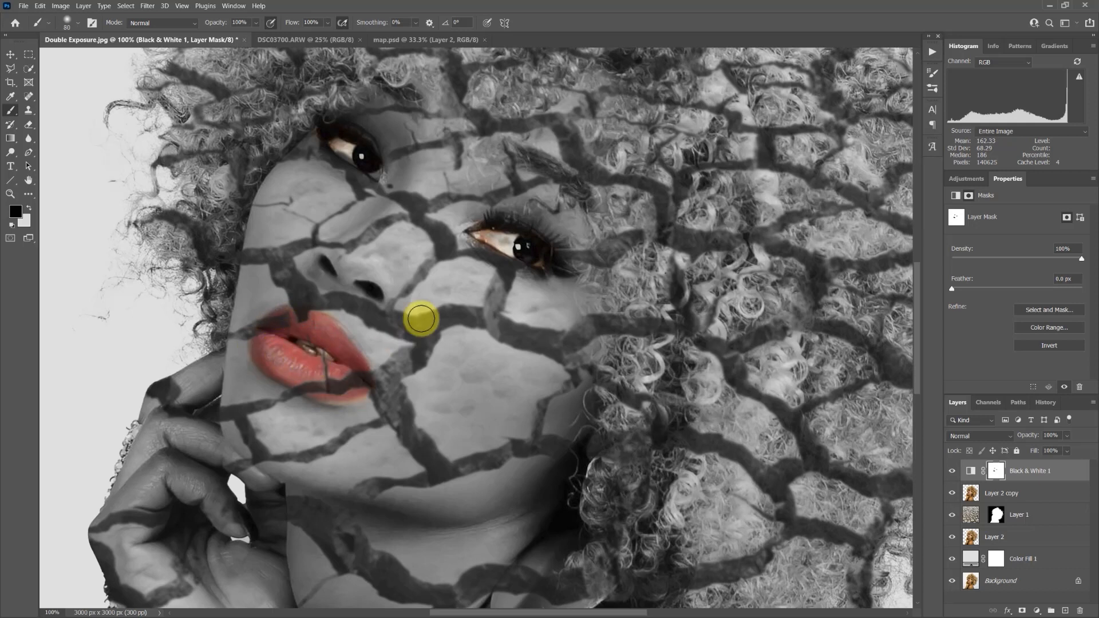
- Paint black on Layer 1's mask with a 60 px brush to remove the crack texture from both eyes and the mouth opening
click(973, 516)
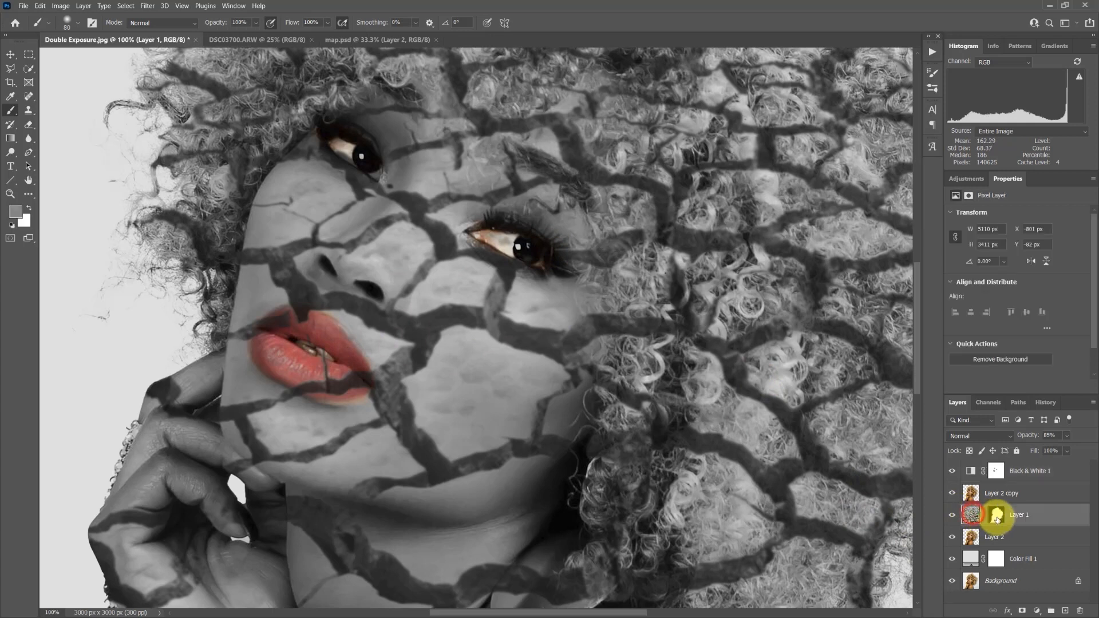
click(997, 516)
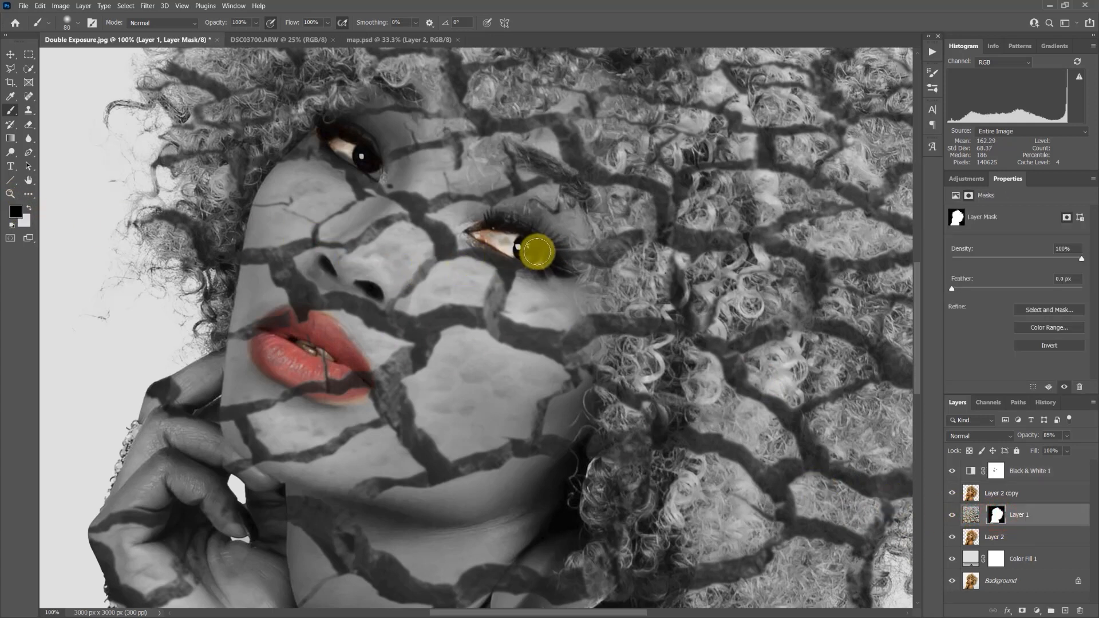
key(bracketleft)
key(bracketleft)
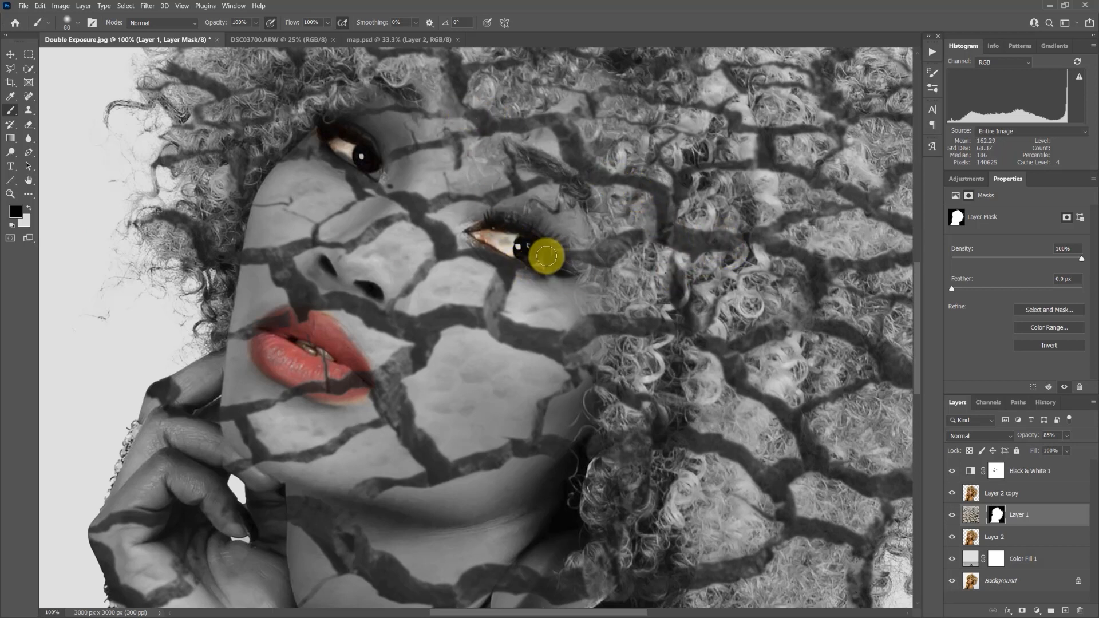
mouse_move(542, 256)
mouse_down()
mouse_move(488, 233)
mouse_move(544, 261)
mouse_move(522, 245)
mouse_up()
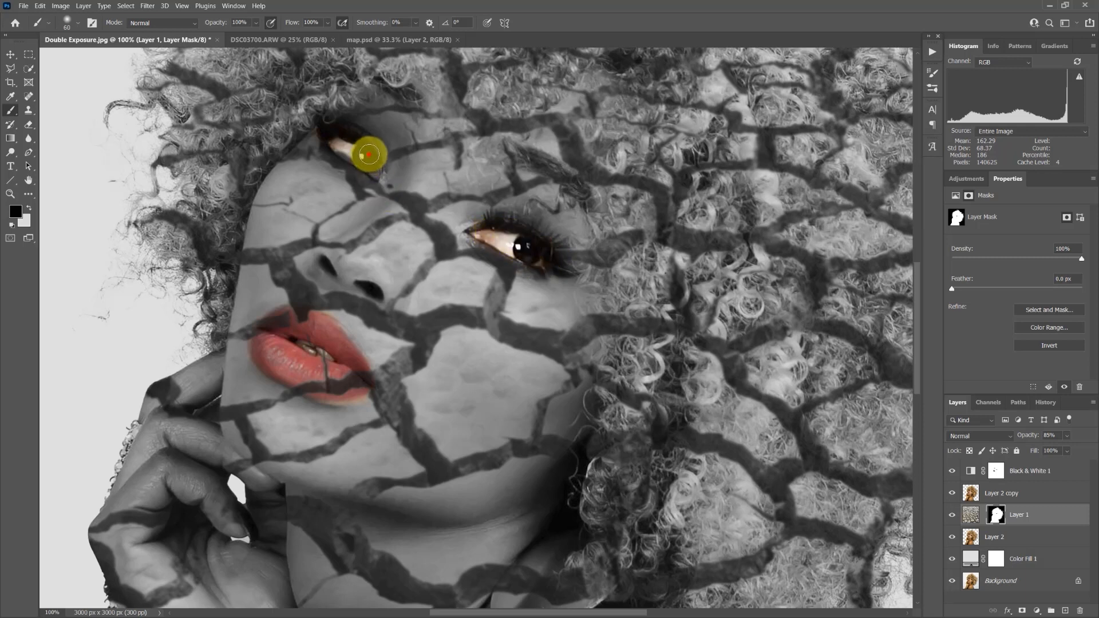
drag(371, 155, 330, 140)
mouse_move(322, 346)
mouse_down()
mouse_move(314, 368)
mouse_move(332, 363)
mouse_move(321, 352)
mouse_up()
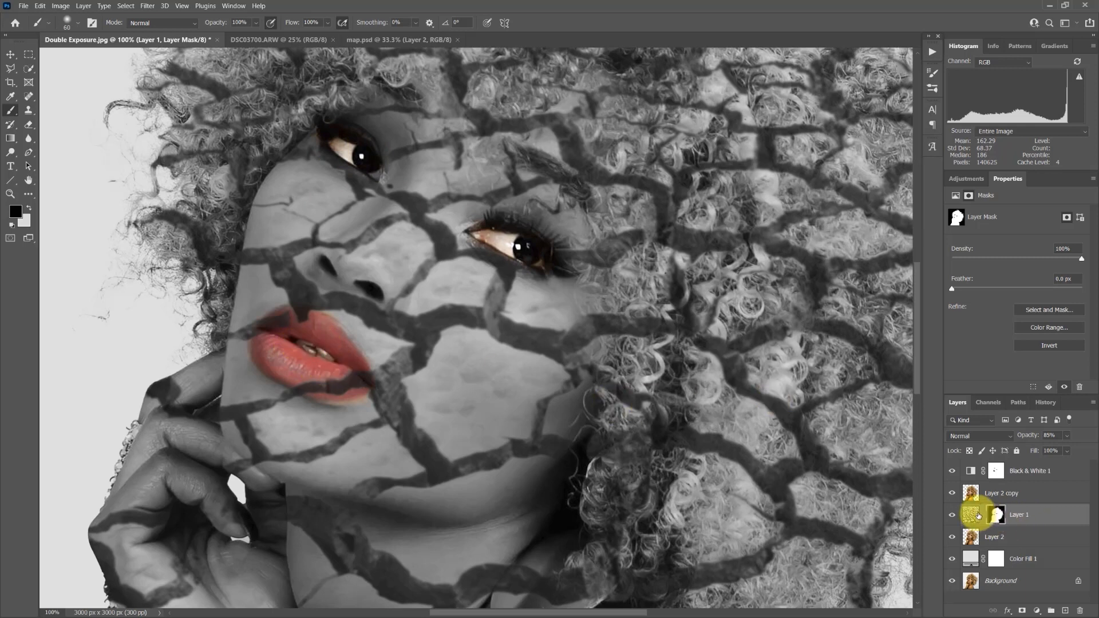
- Add a Curves adjustment directly above the cracked-ground Layer 1 and clip it to that layer
click(971, 515)
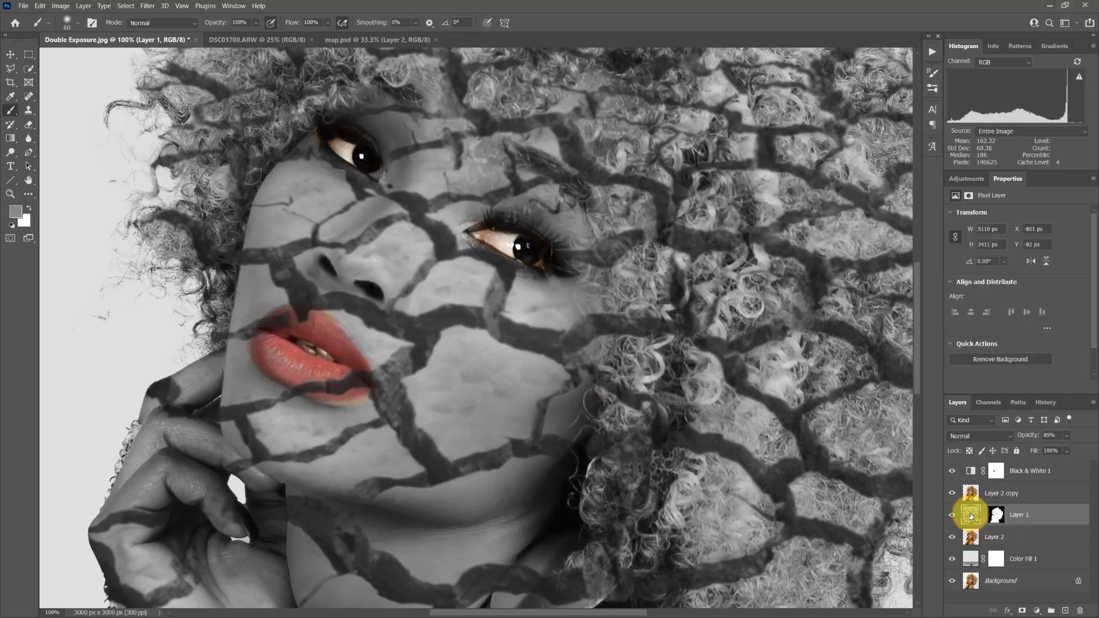
key(ctrl+0)
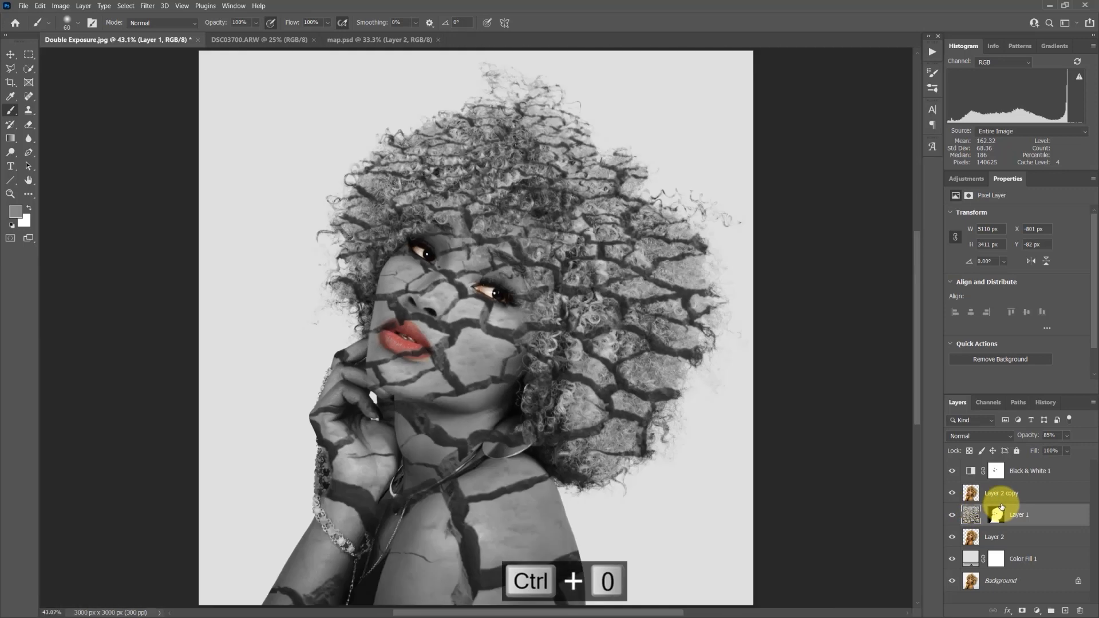
click(969, 179)
click(1000, 208)
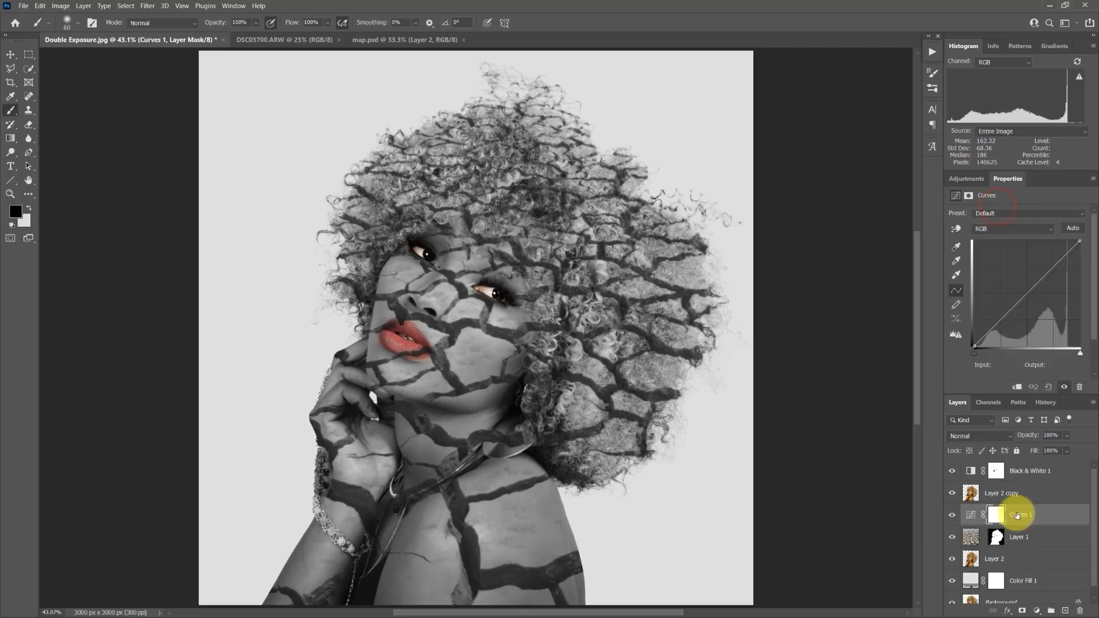
click(1018, 387)
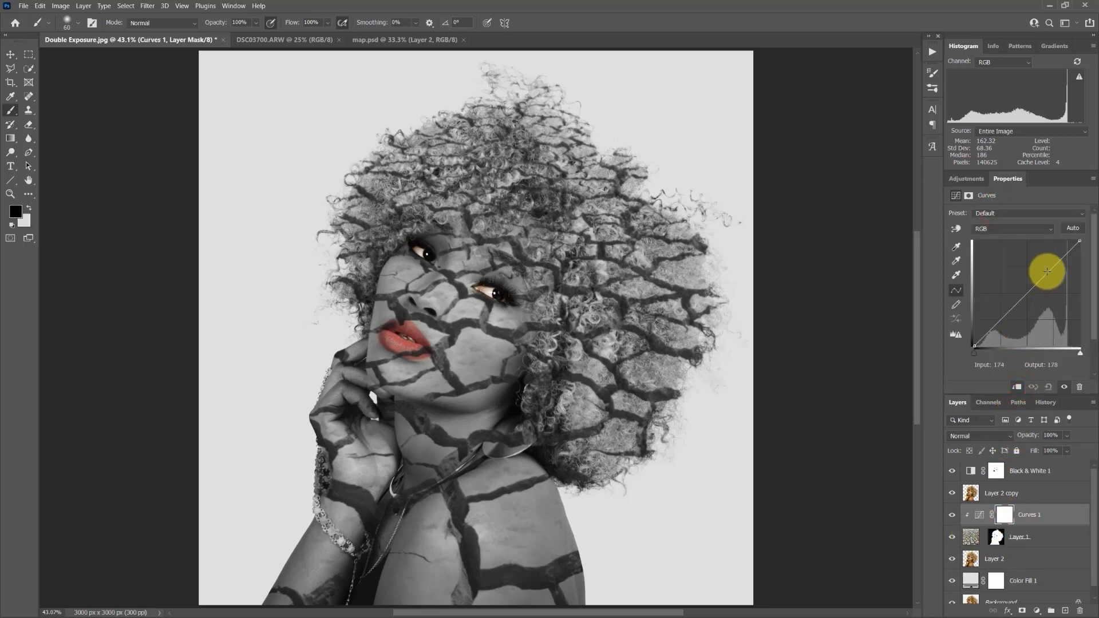
- Shape the curve into an S for more contrast, mapping highlights from 167 to 193 and shadows from 69 to 53
drag(1047, 272, 1045, 267)
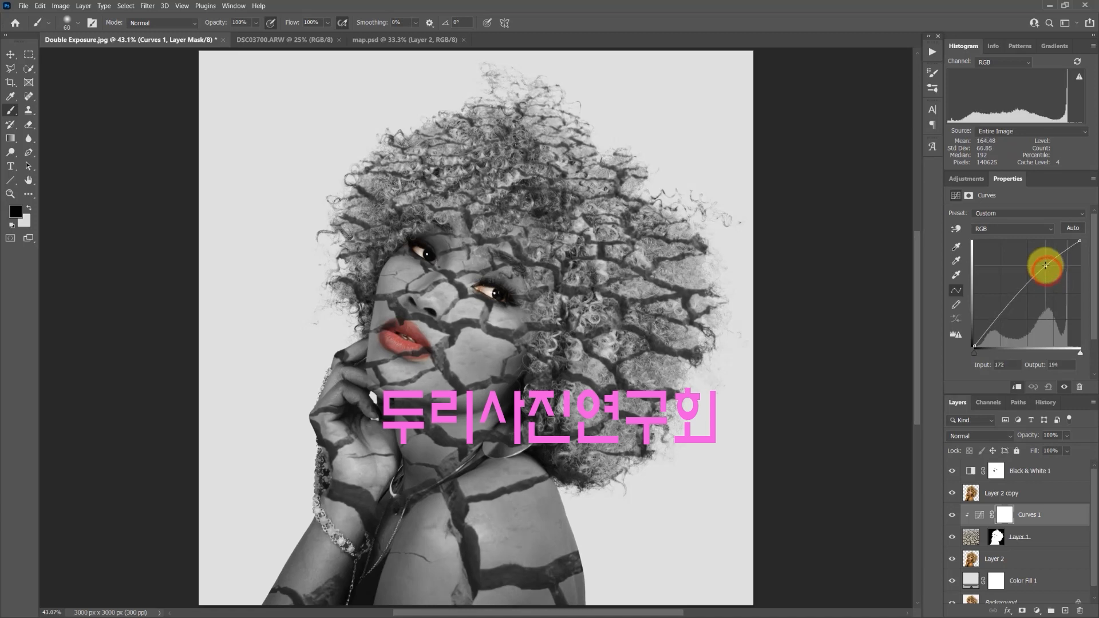
click(1000, 315)
drag(1000, 315, 1003, 324)
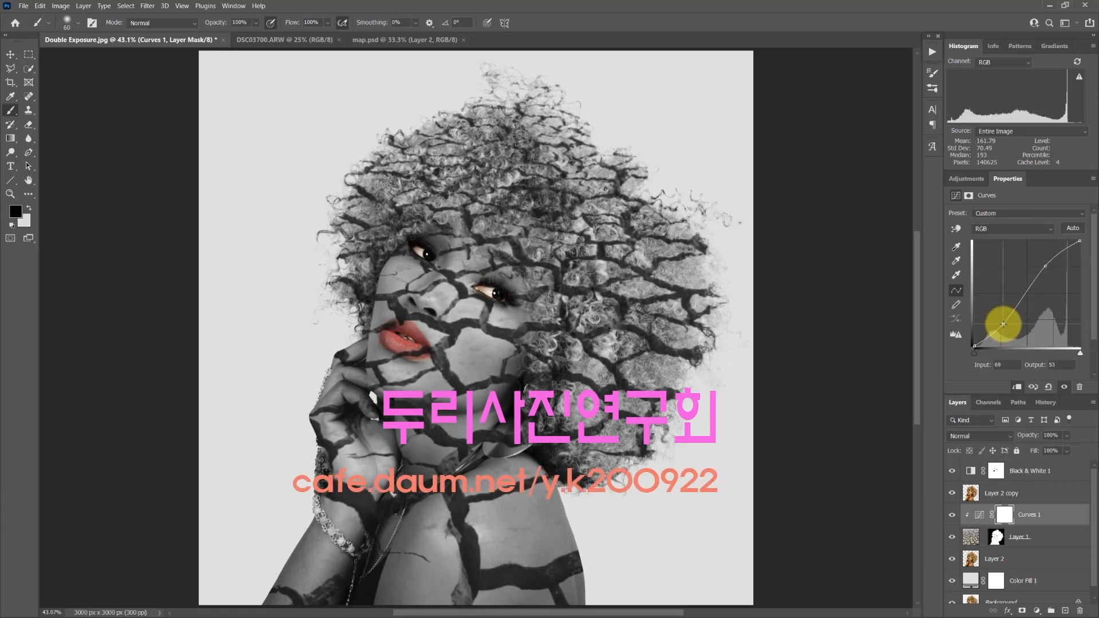
click(972, 471)
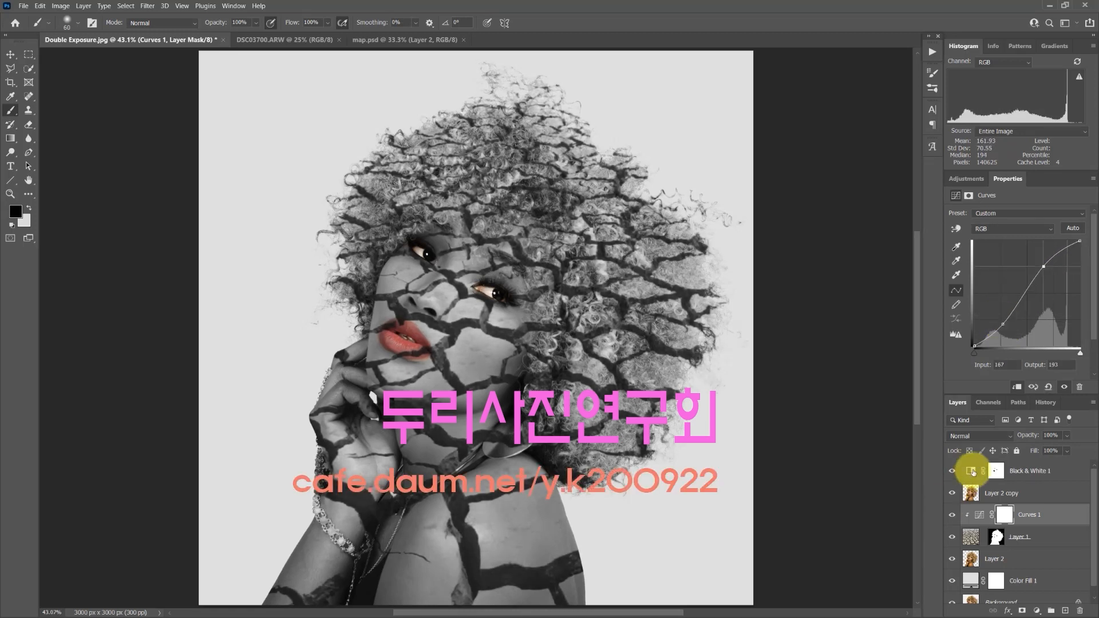